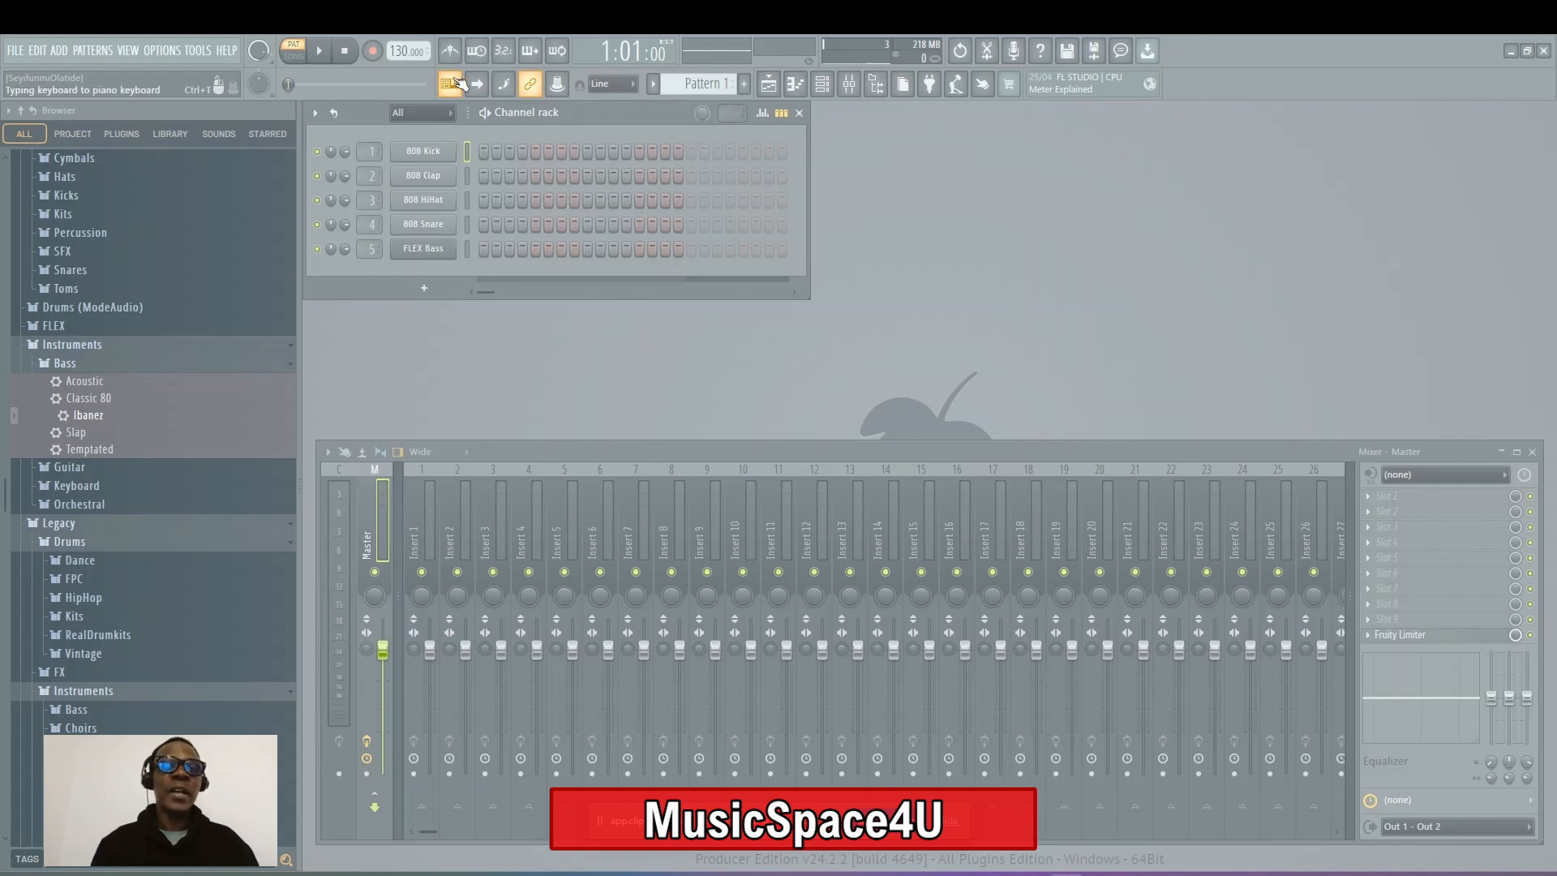
# Enable the metronome, play the pattern and lower the project tempo to 100 BPM
pyautogui.moveTo(405, 51); pyautogui.dragTo(411, 95)
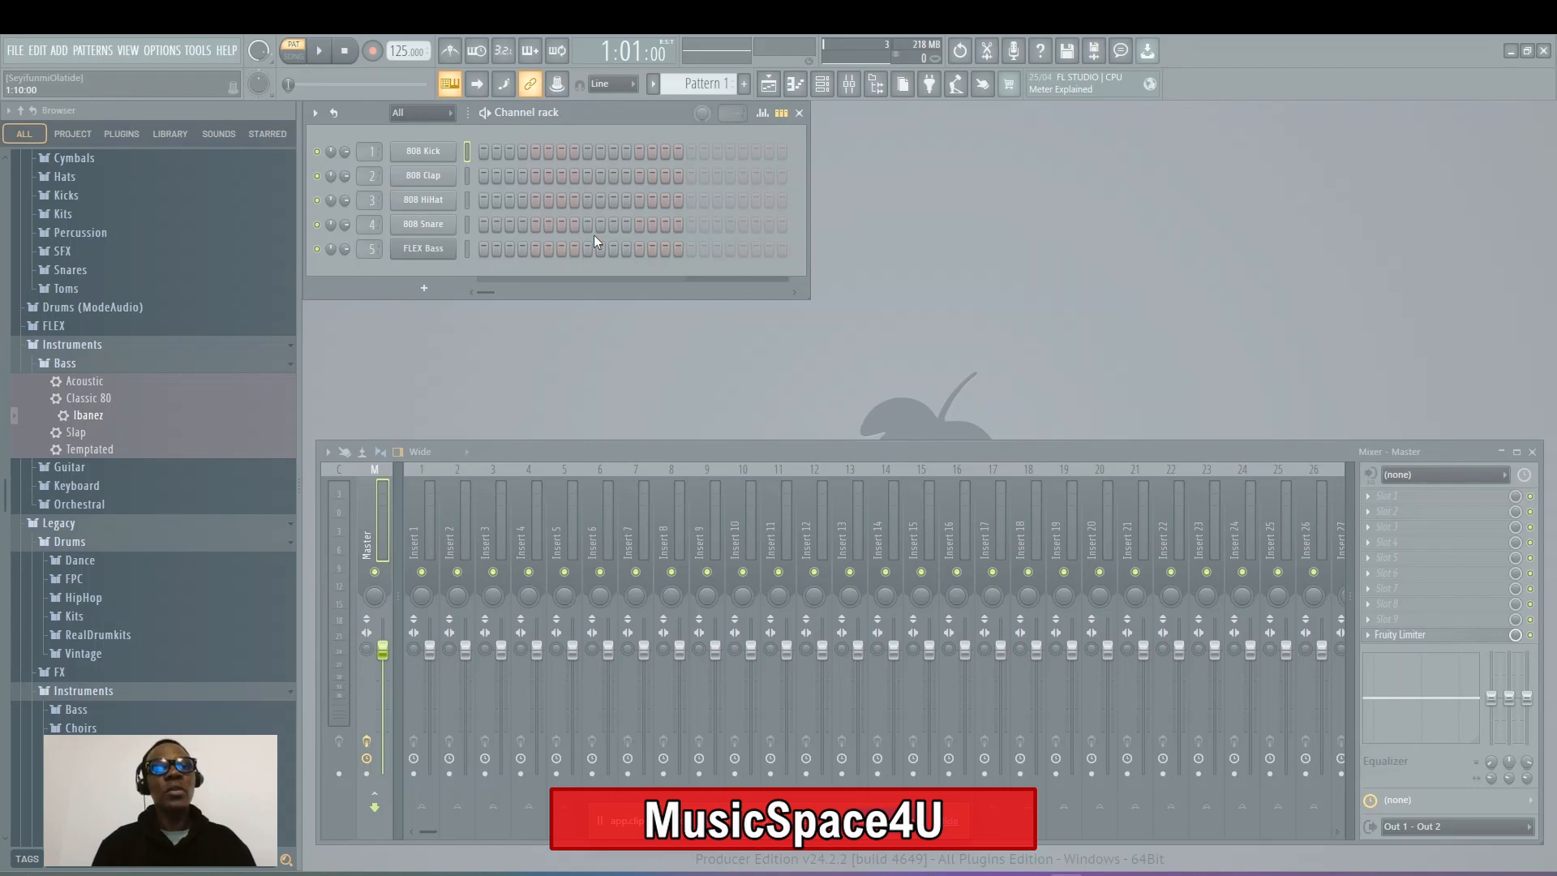
pyautogui.click(452, 52)
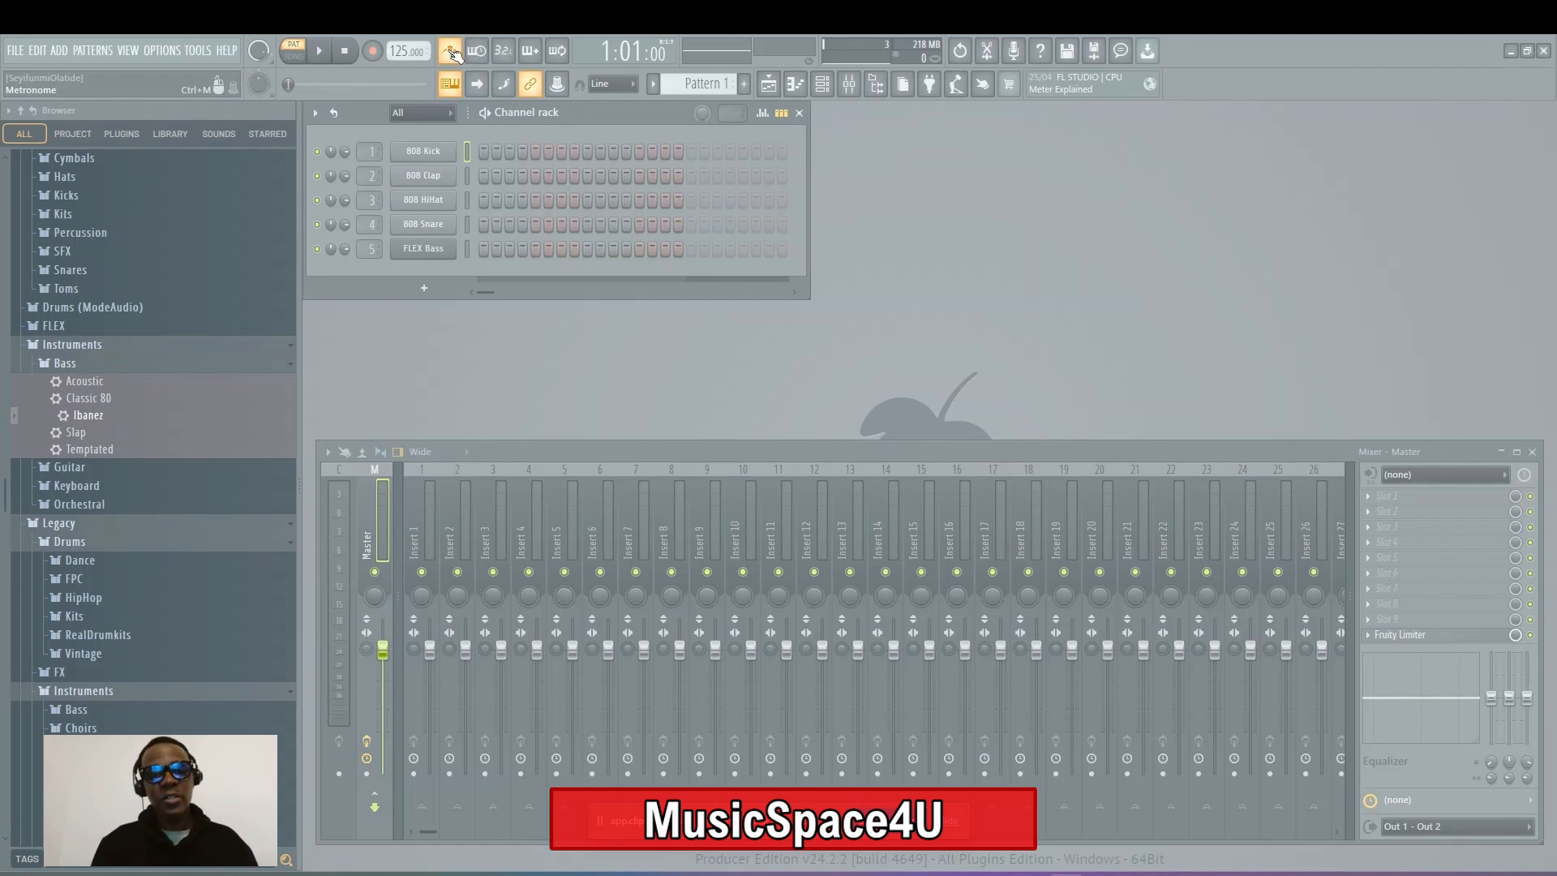
pyautogui.press('space')
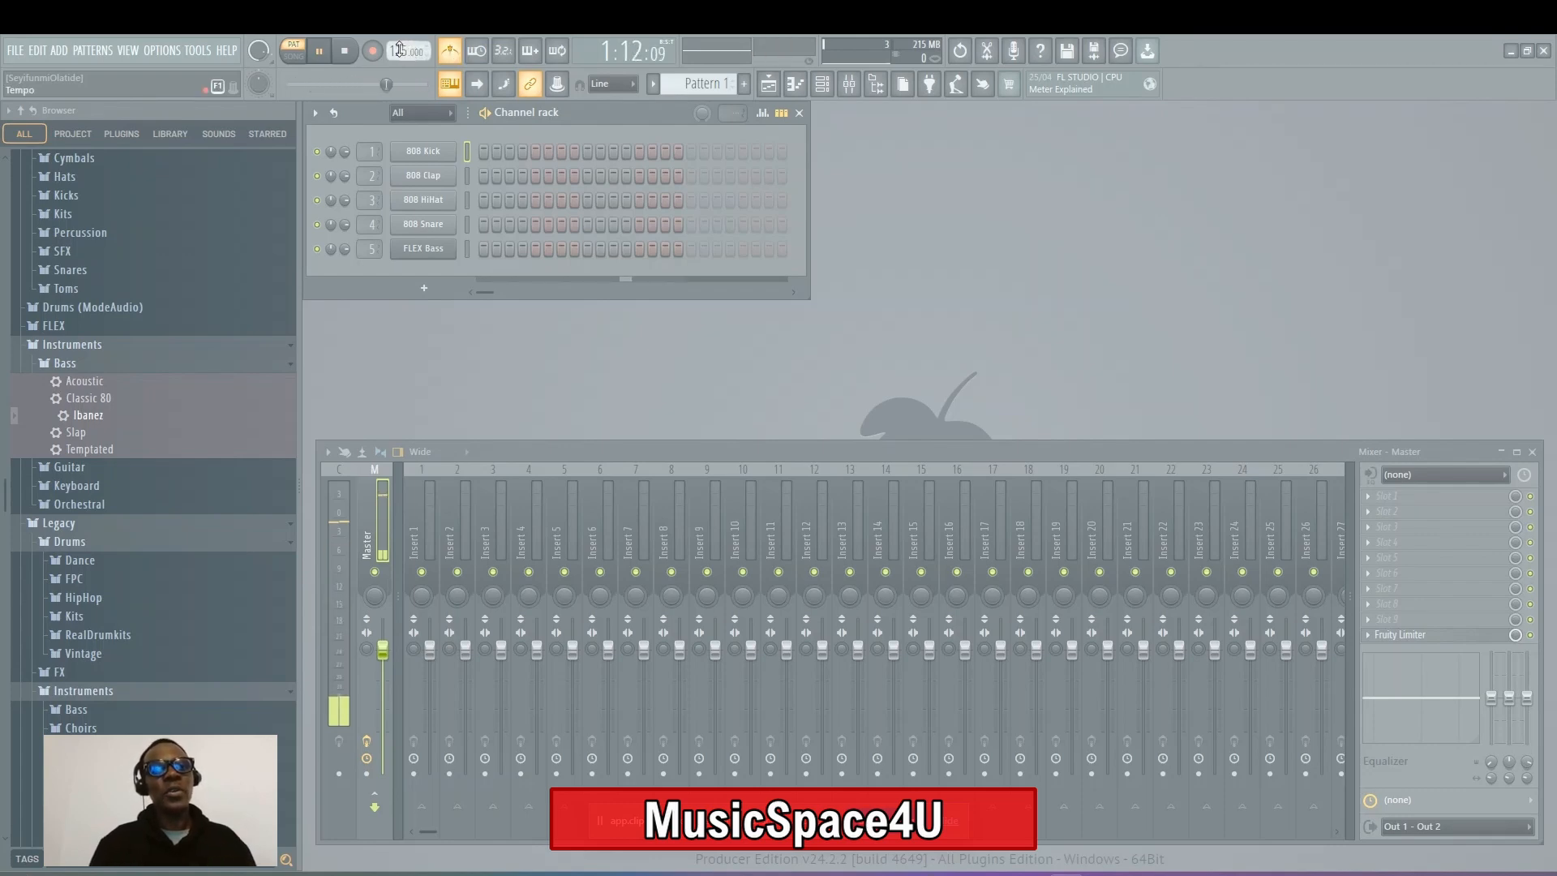
pyautogui.moveTo(401, 53); pyautogui.dragTo(398, 173)
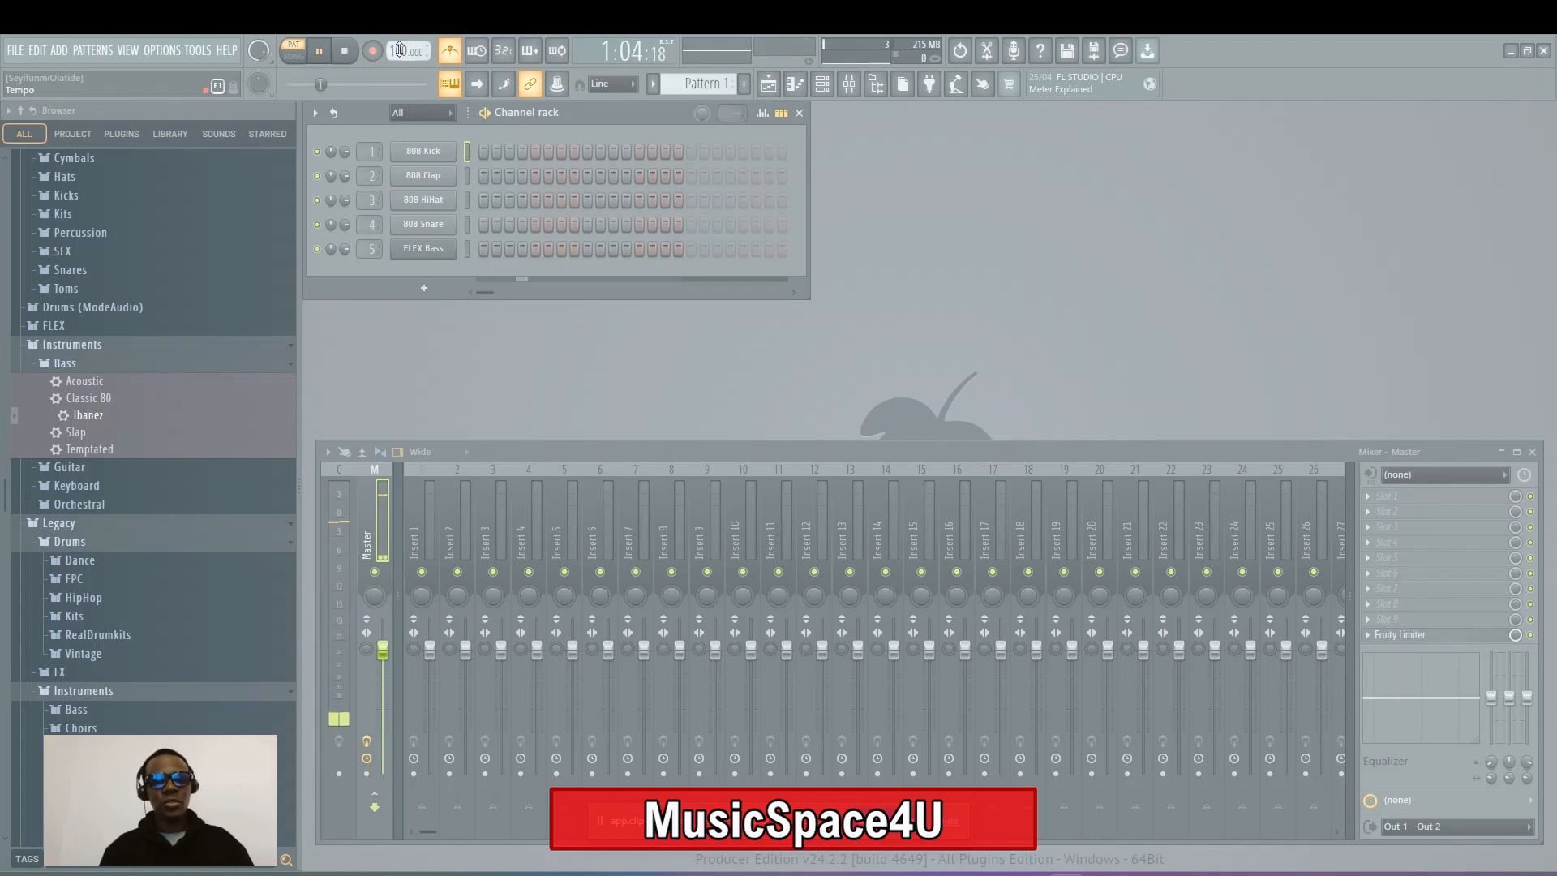
pyautogui.press('space')
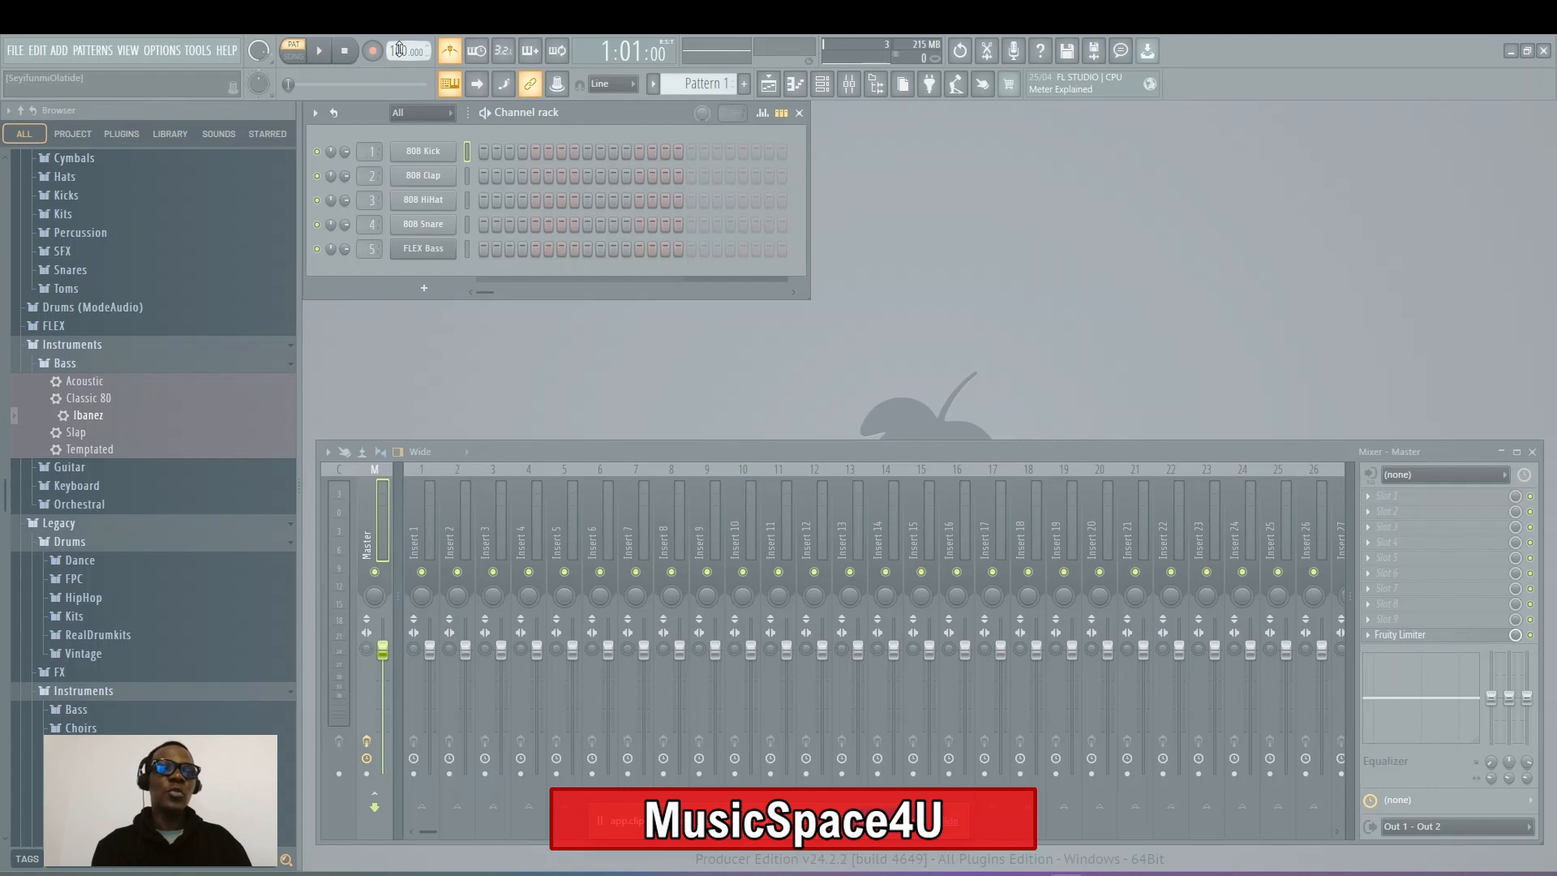
# Set the project's time signature numerator to 3 and play the empty pattern to hear the metronome
pyautogui.click(164, 51)
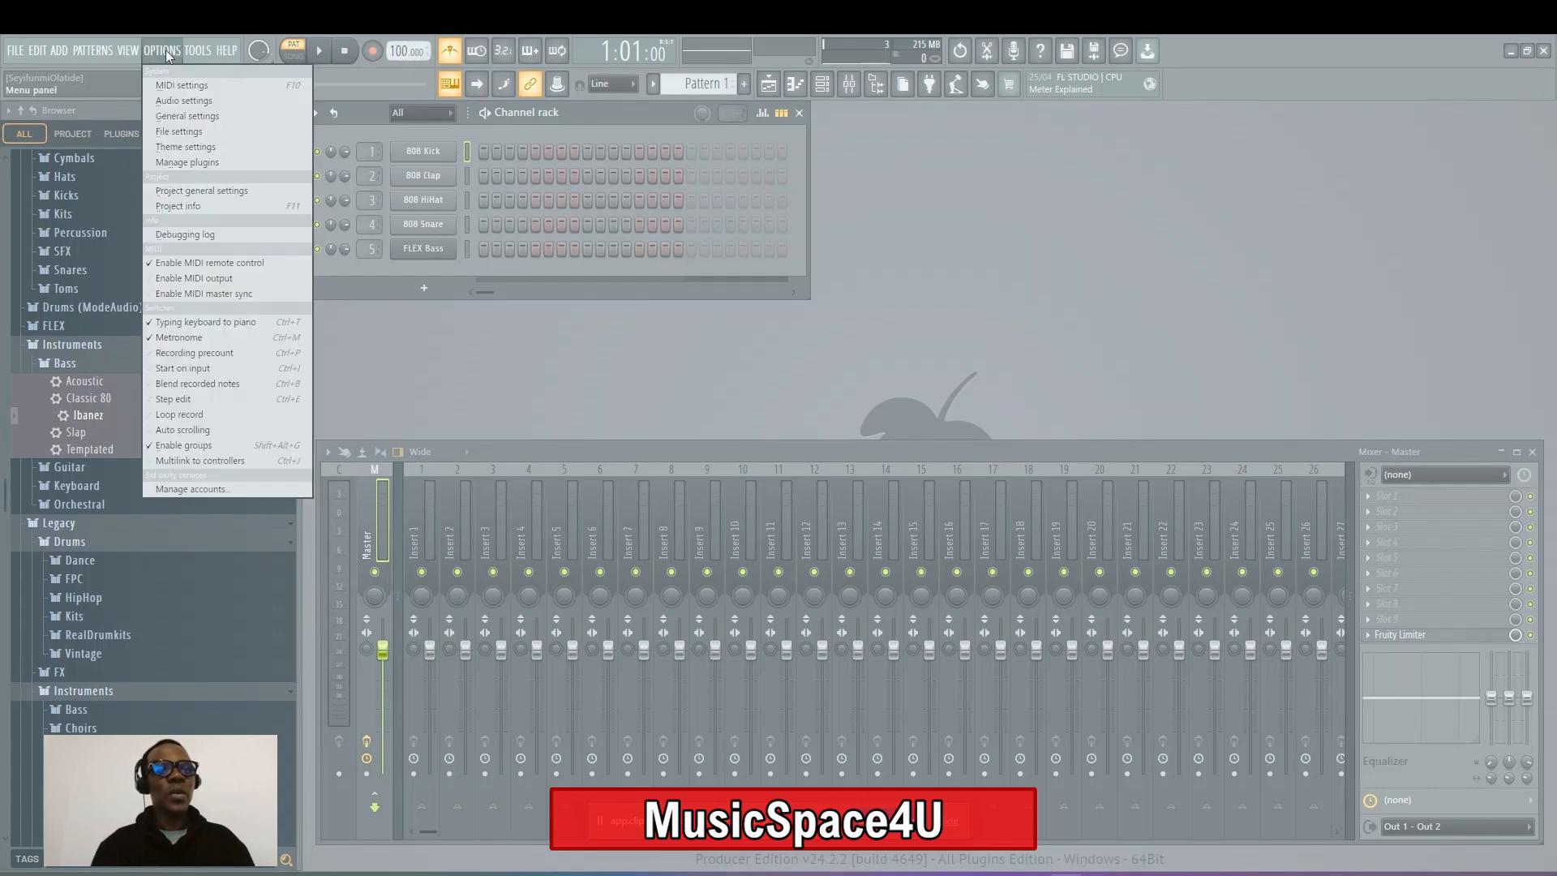
pyautogui.click(181, 122)
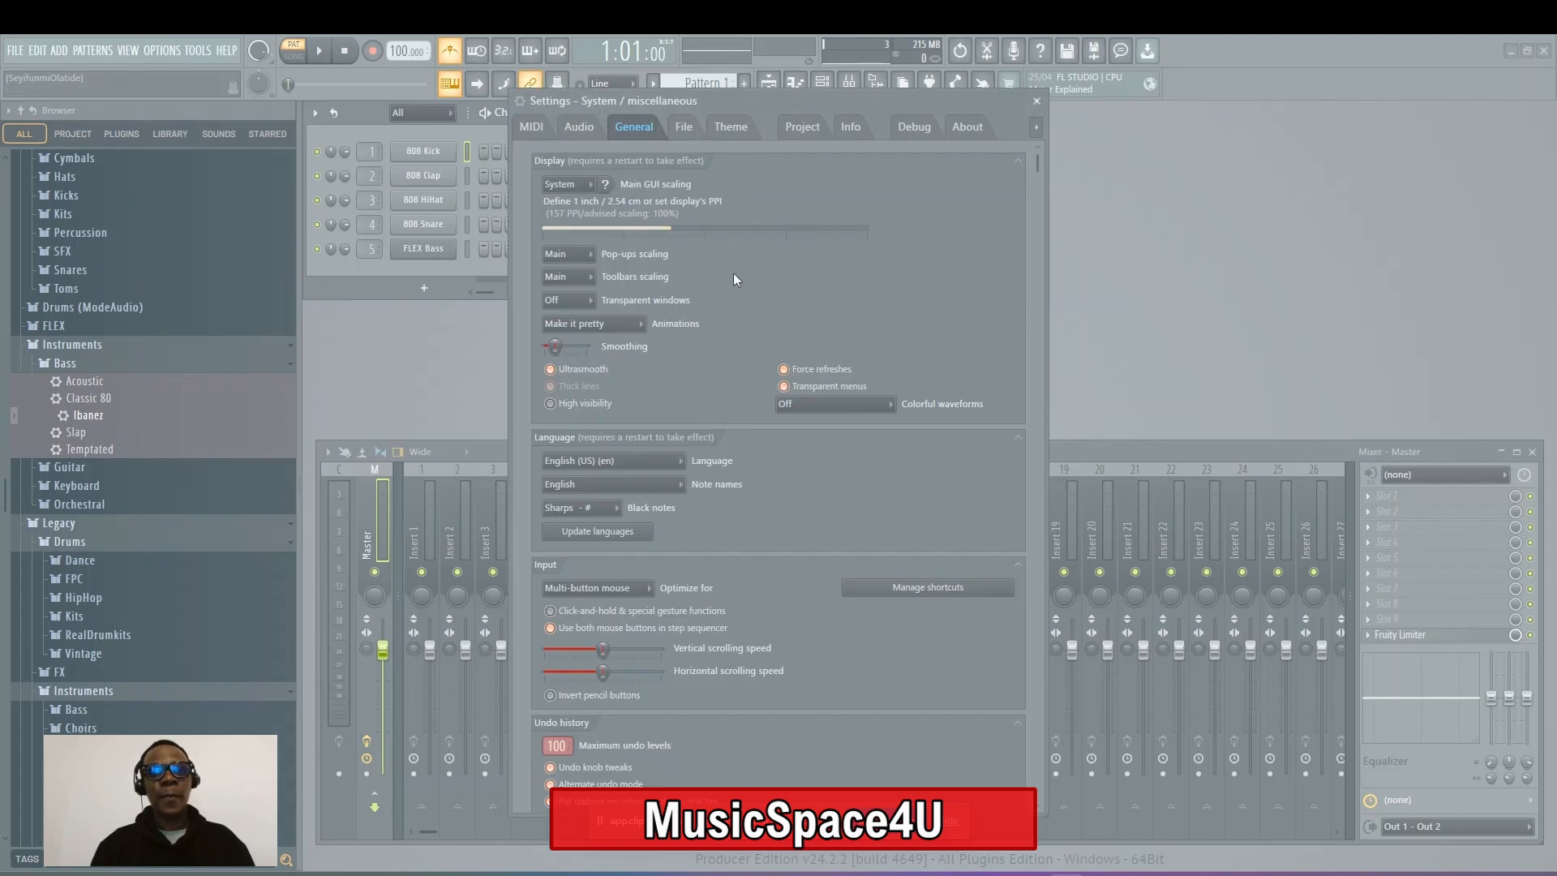
pyautogui.click(803, 126)
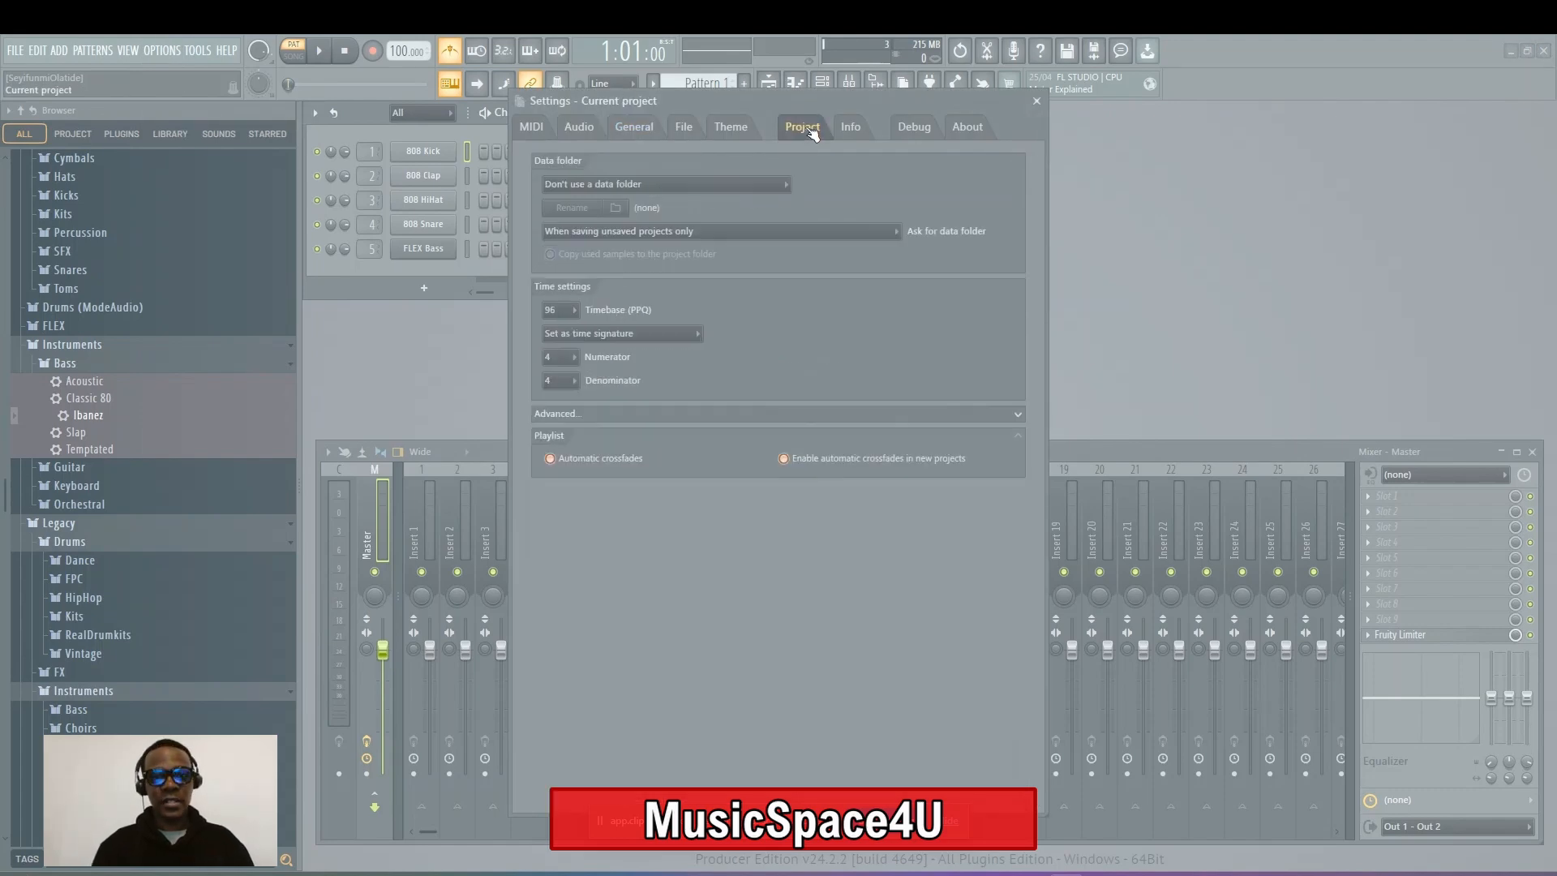
pyautogui.click(574, 360)
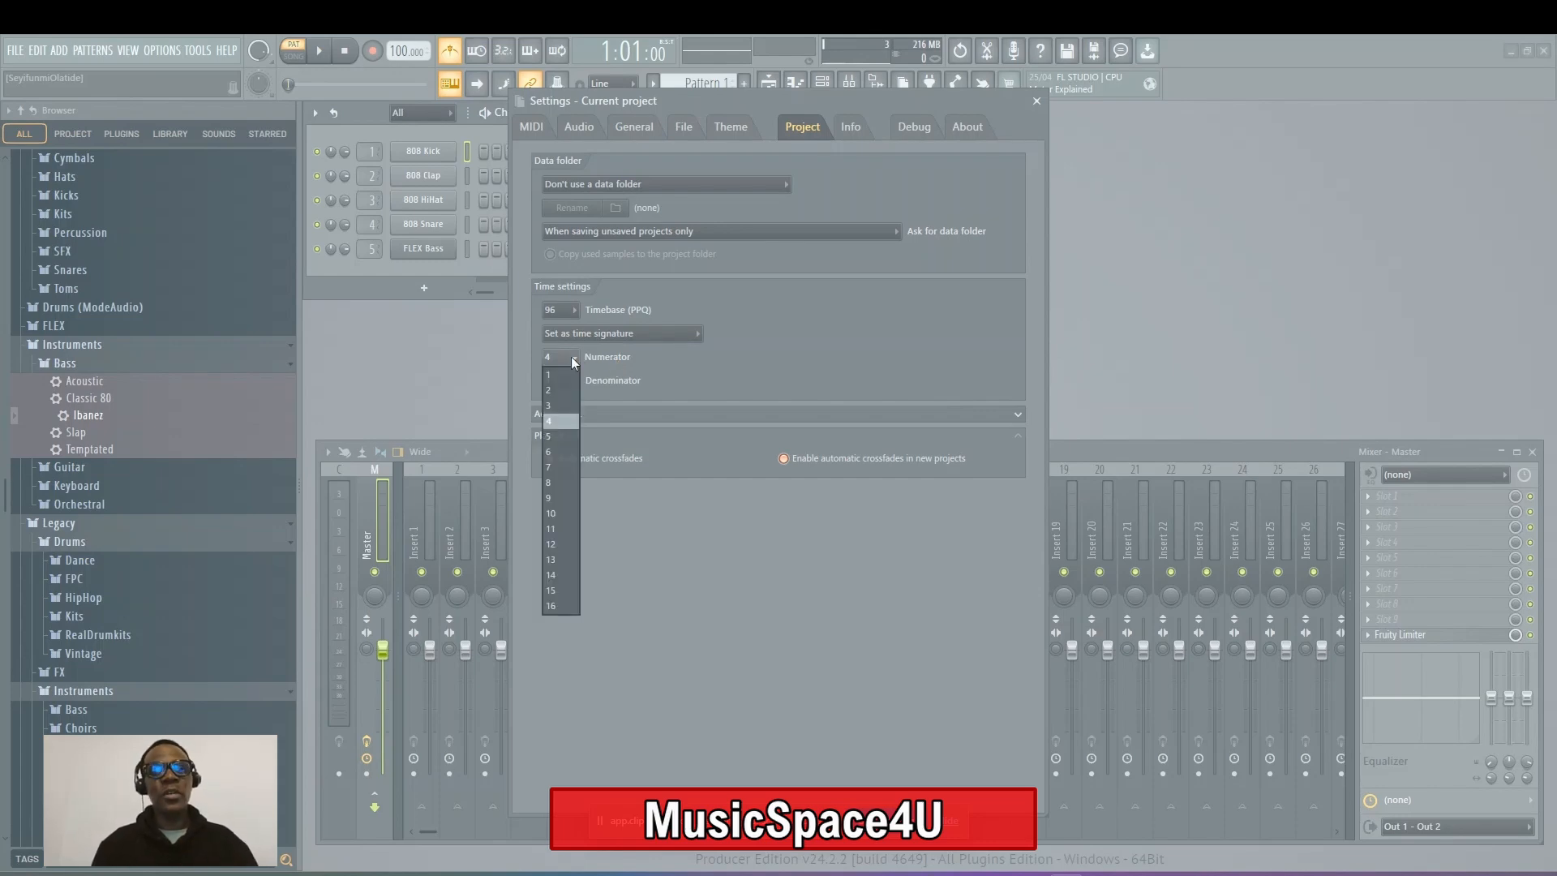
pyautogui.click(558, 403)
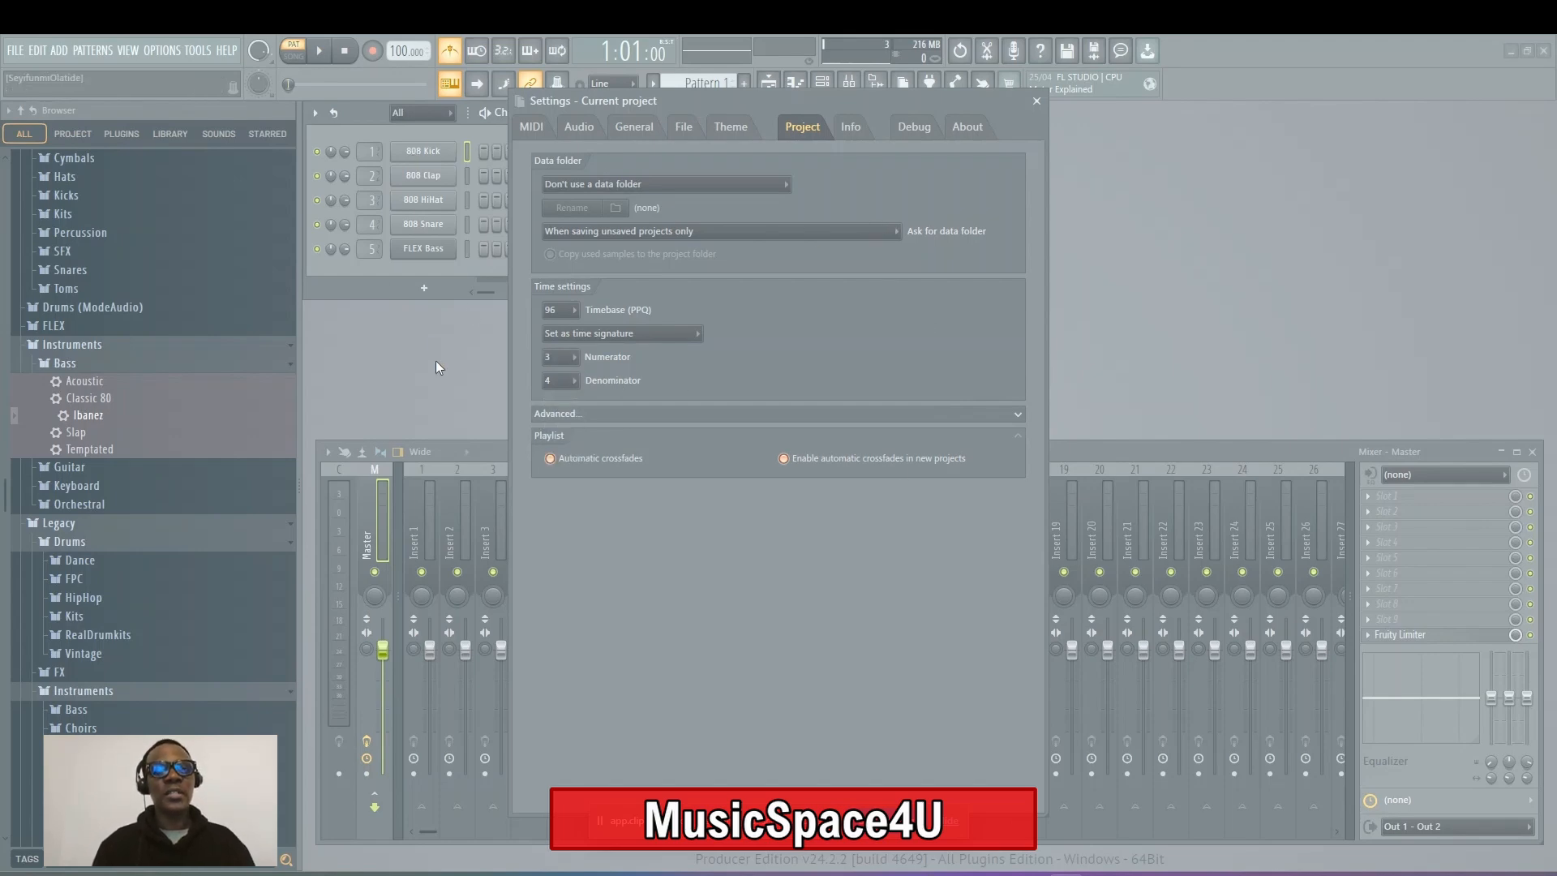
pyautogui.press('space')
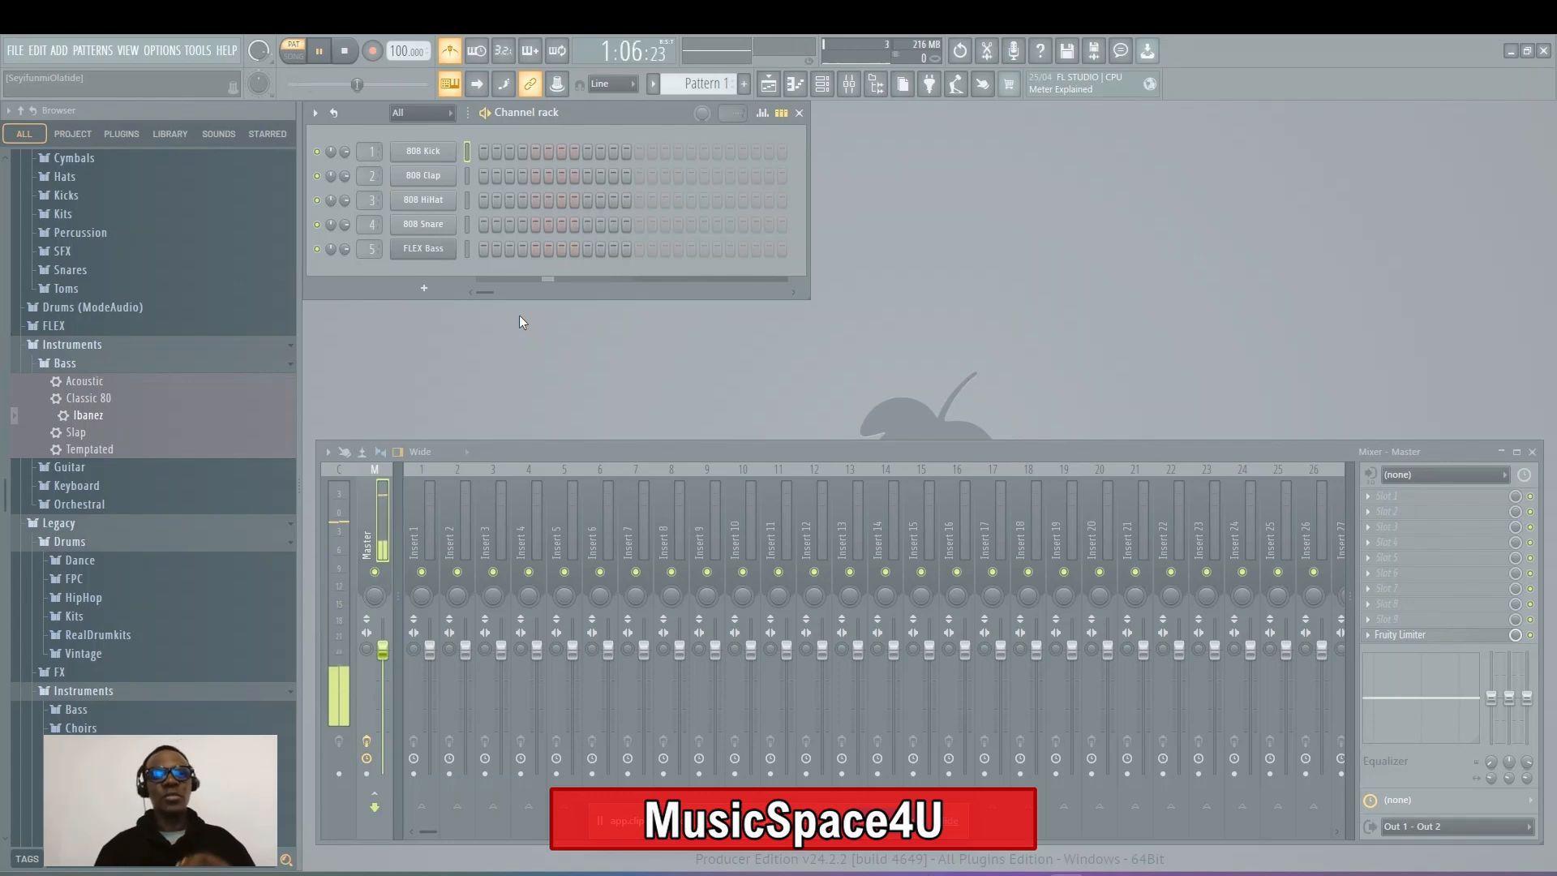
pyautogui.press('space')
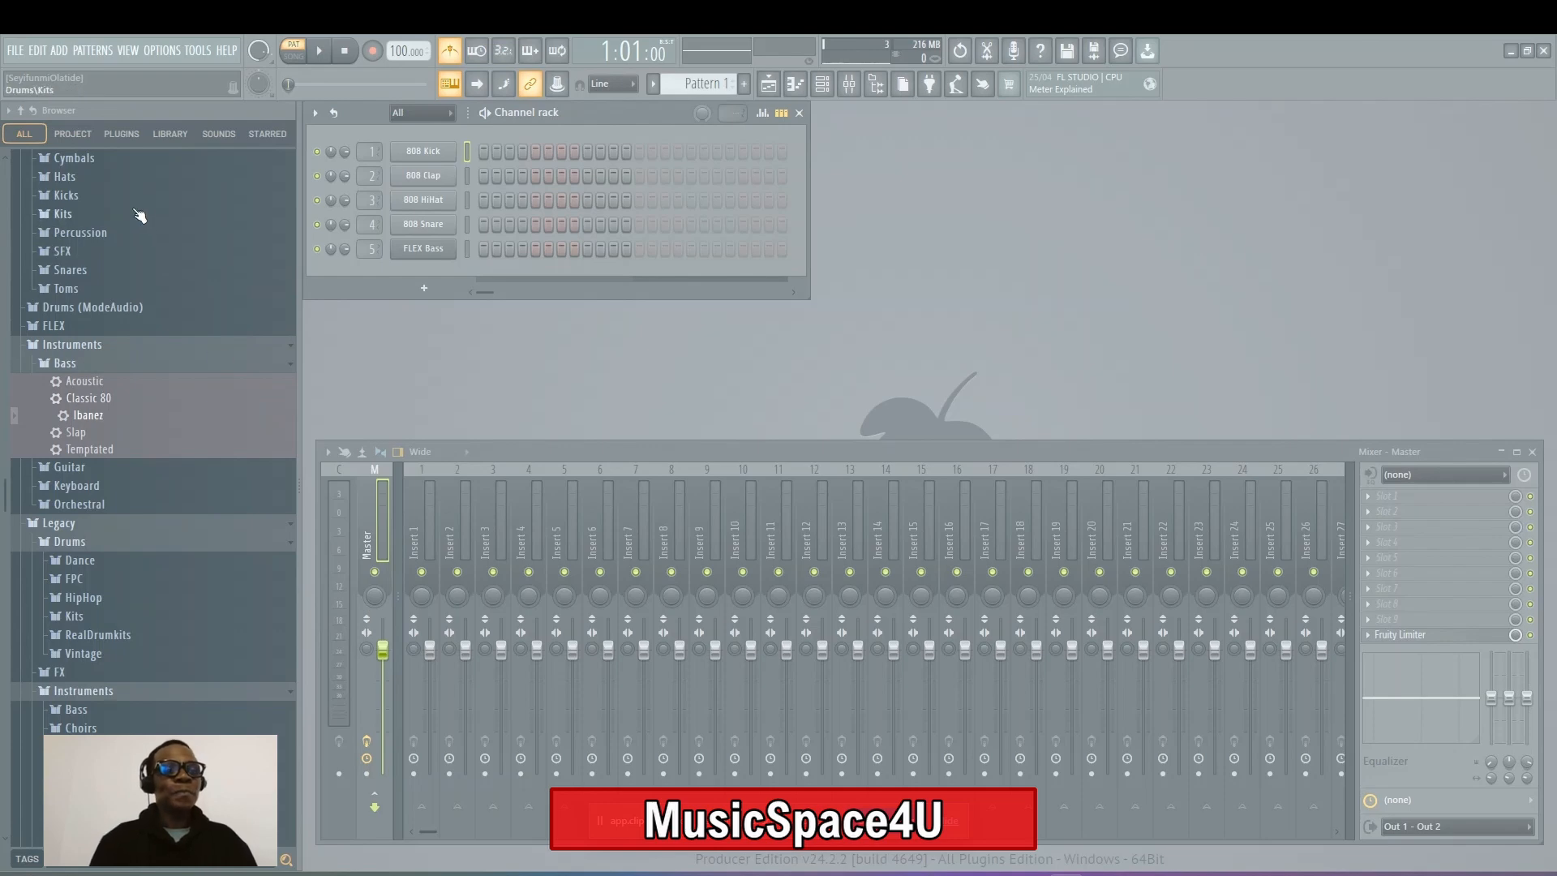
# Preview the Grv Crash 02, Ekit Cymbal 2, Grv Ride 01 and Industrial Cymbal samples from the drum packs' Cymbals folder
pyautogui.scroll(5, 122, 256)
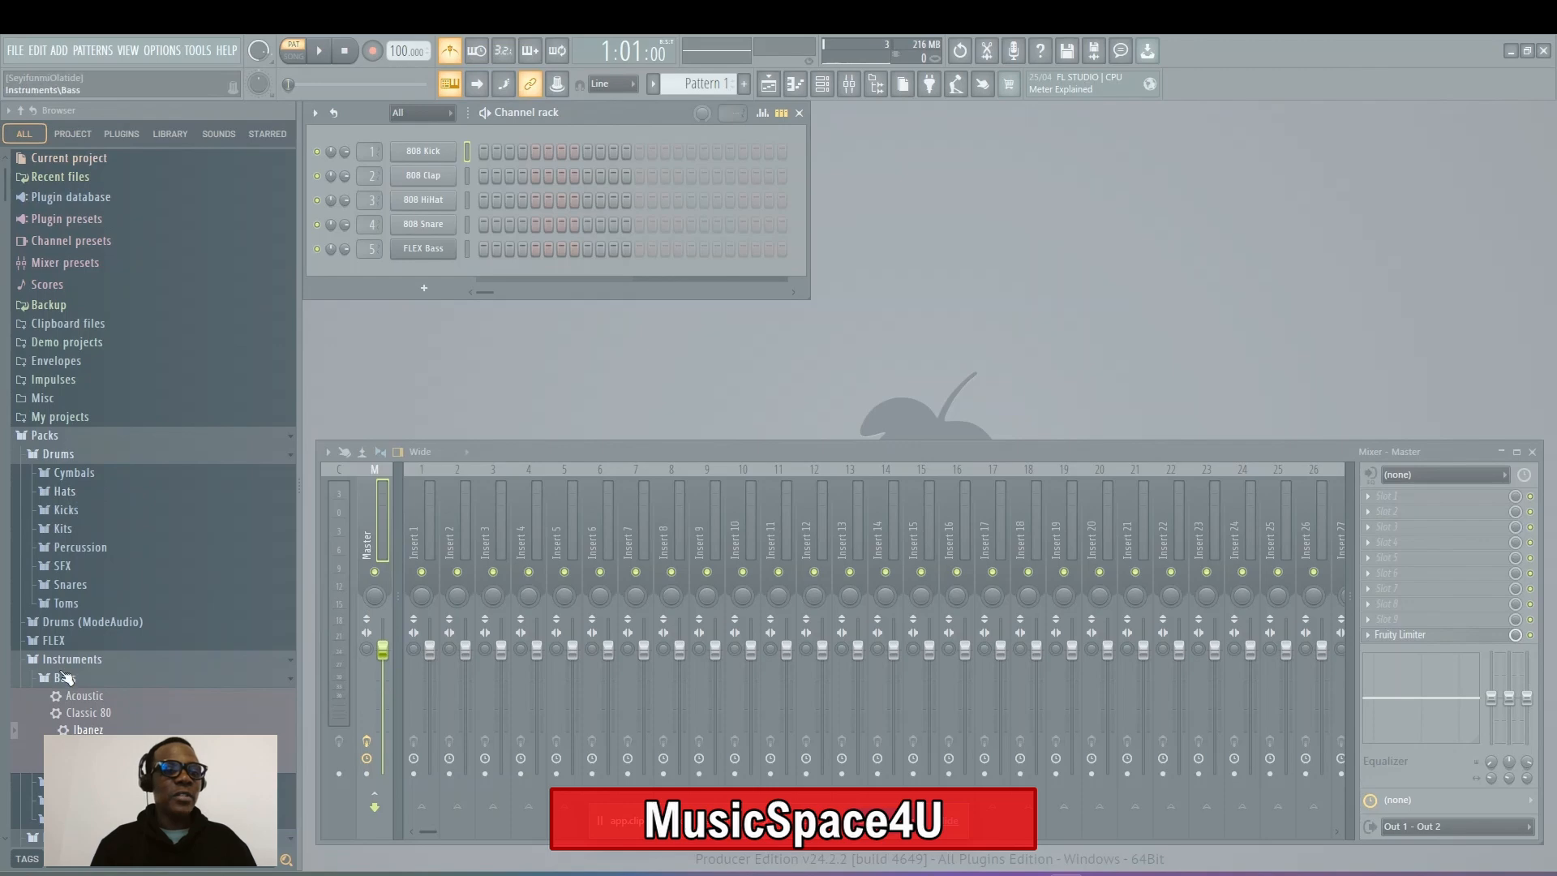
pyautogui.click(41, 439)
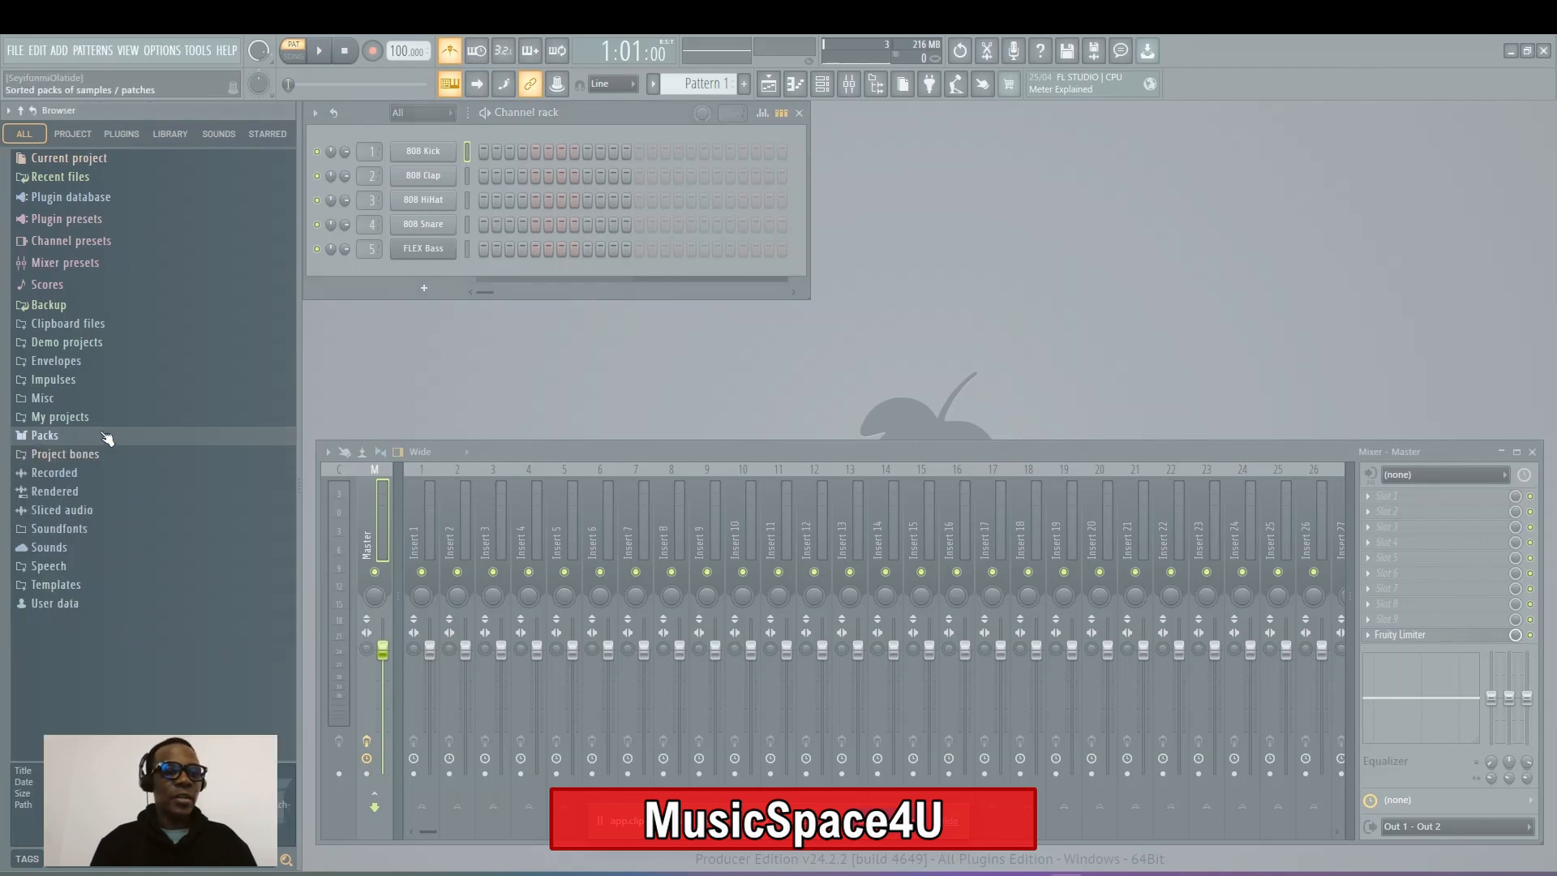
pyautogui.click(50, 436)
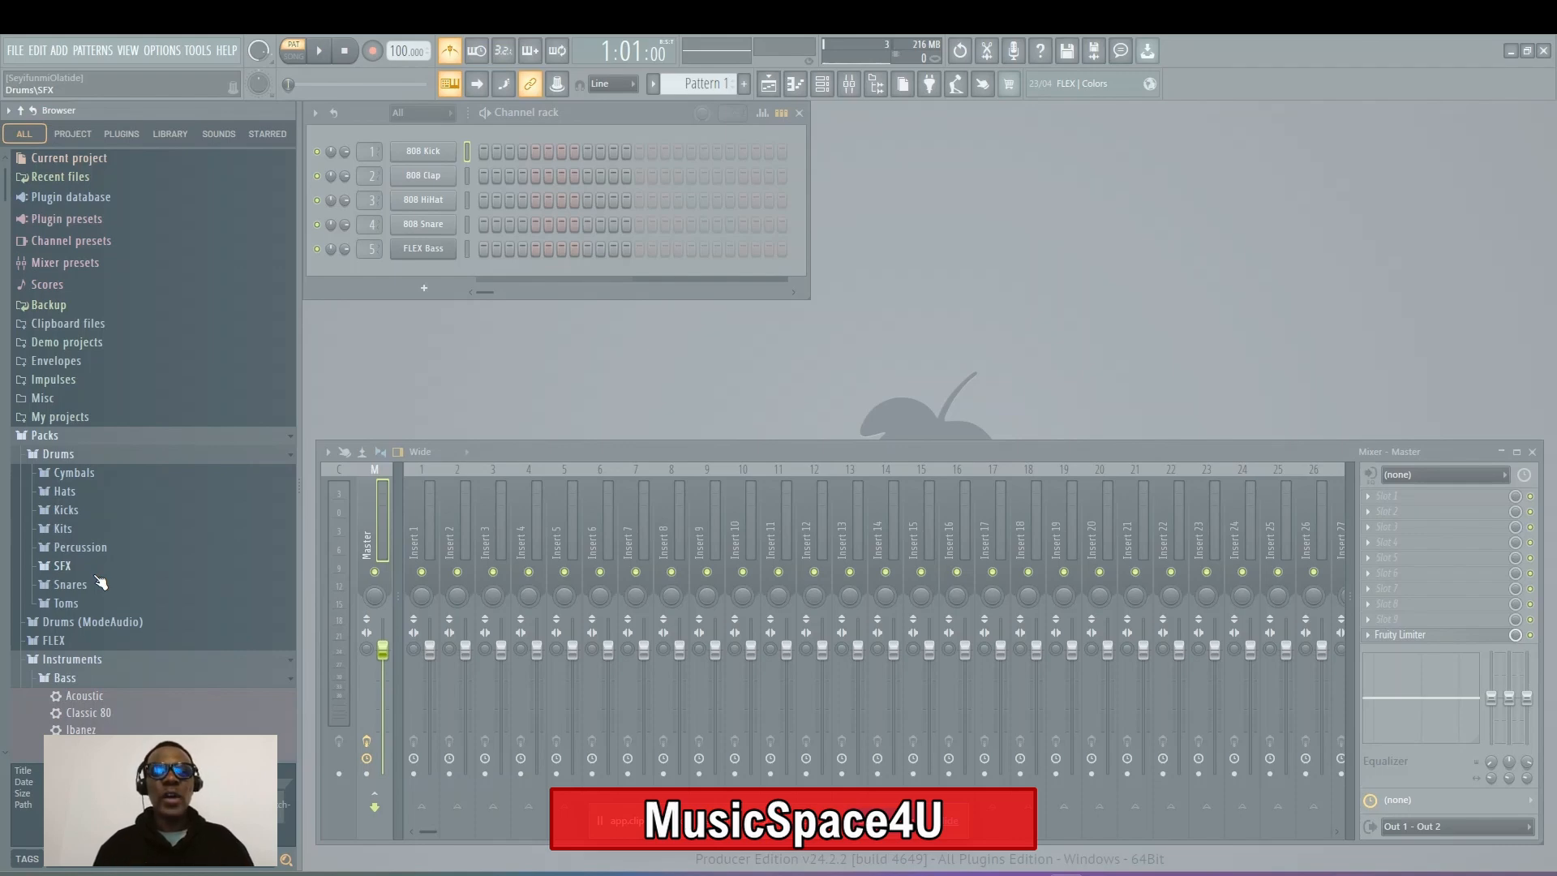
pyautogui.click(75, 473)
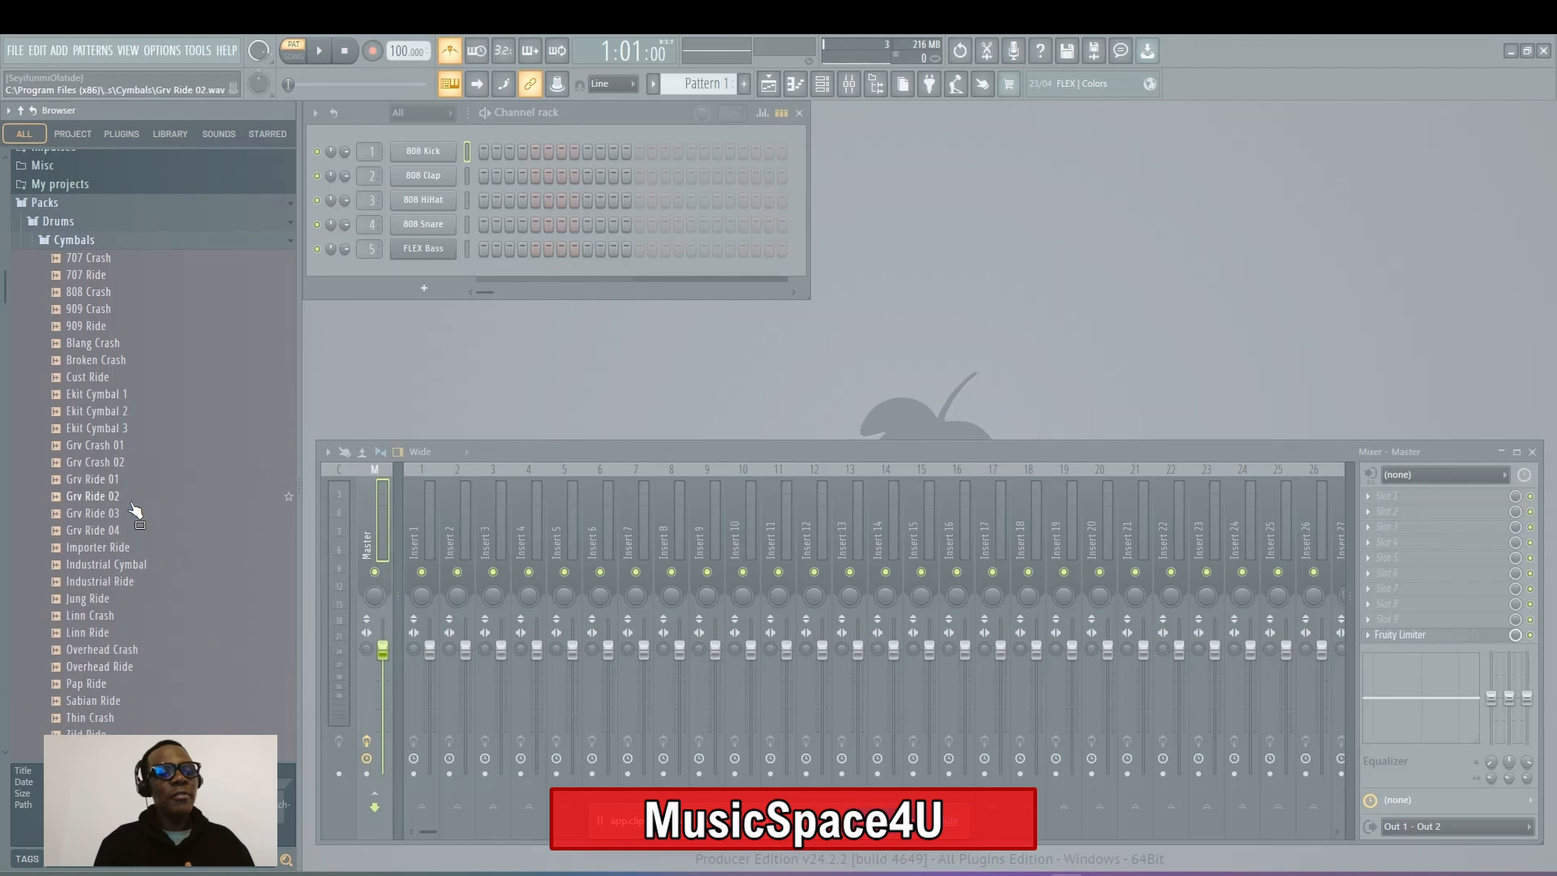
pyautogui.click(96, 462)
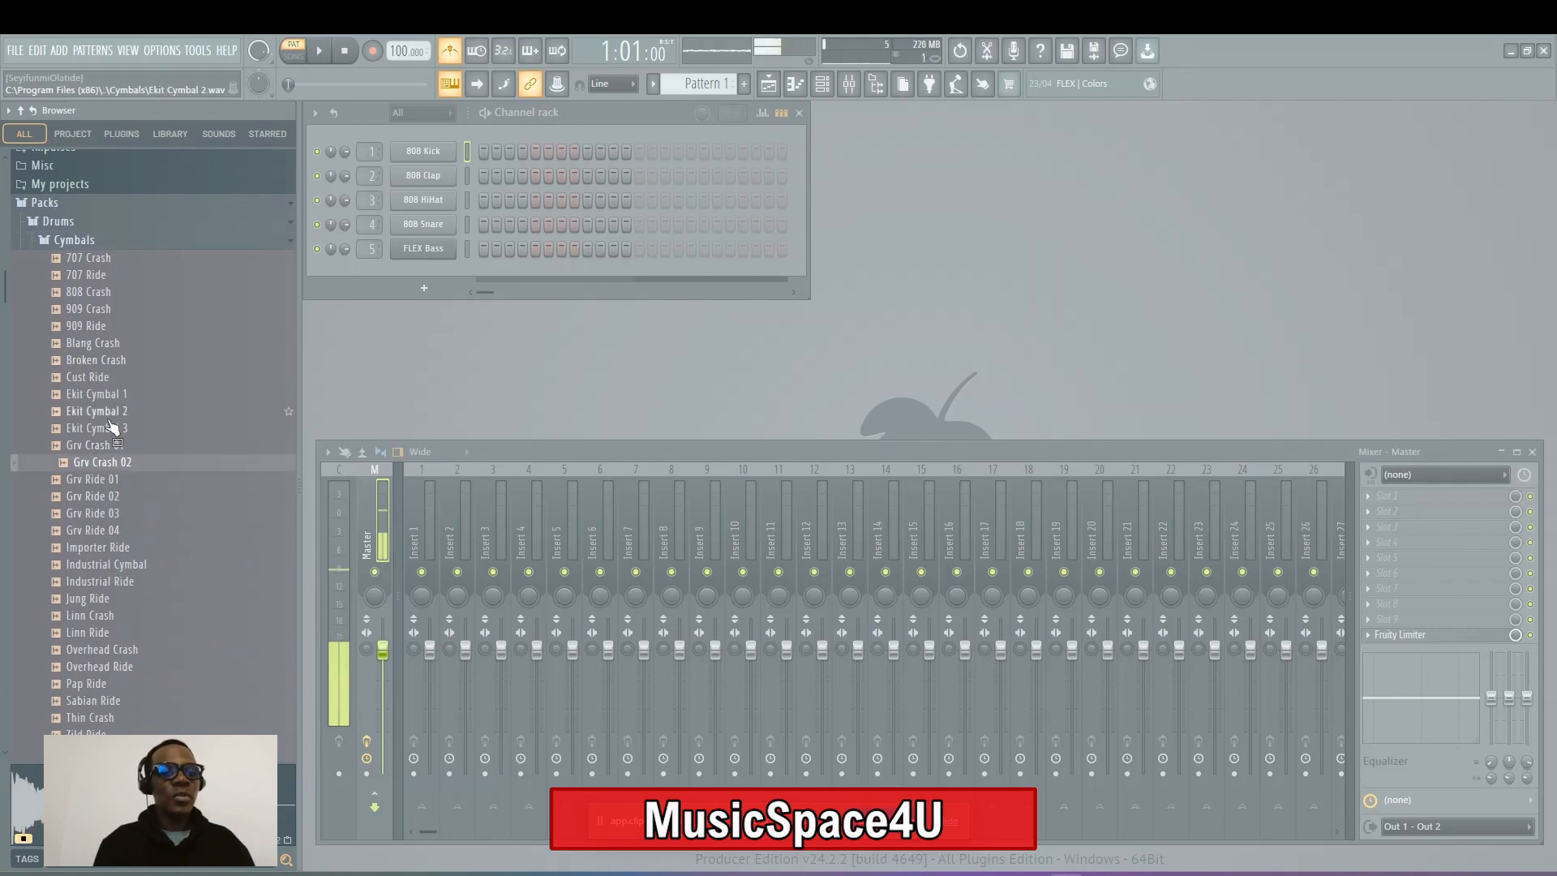
pyautogui.click(111, 413)
pyautogui.click(96, 478)
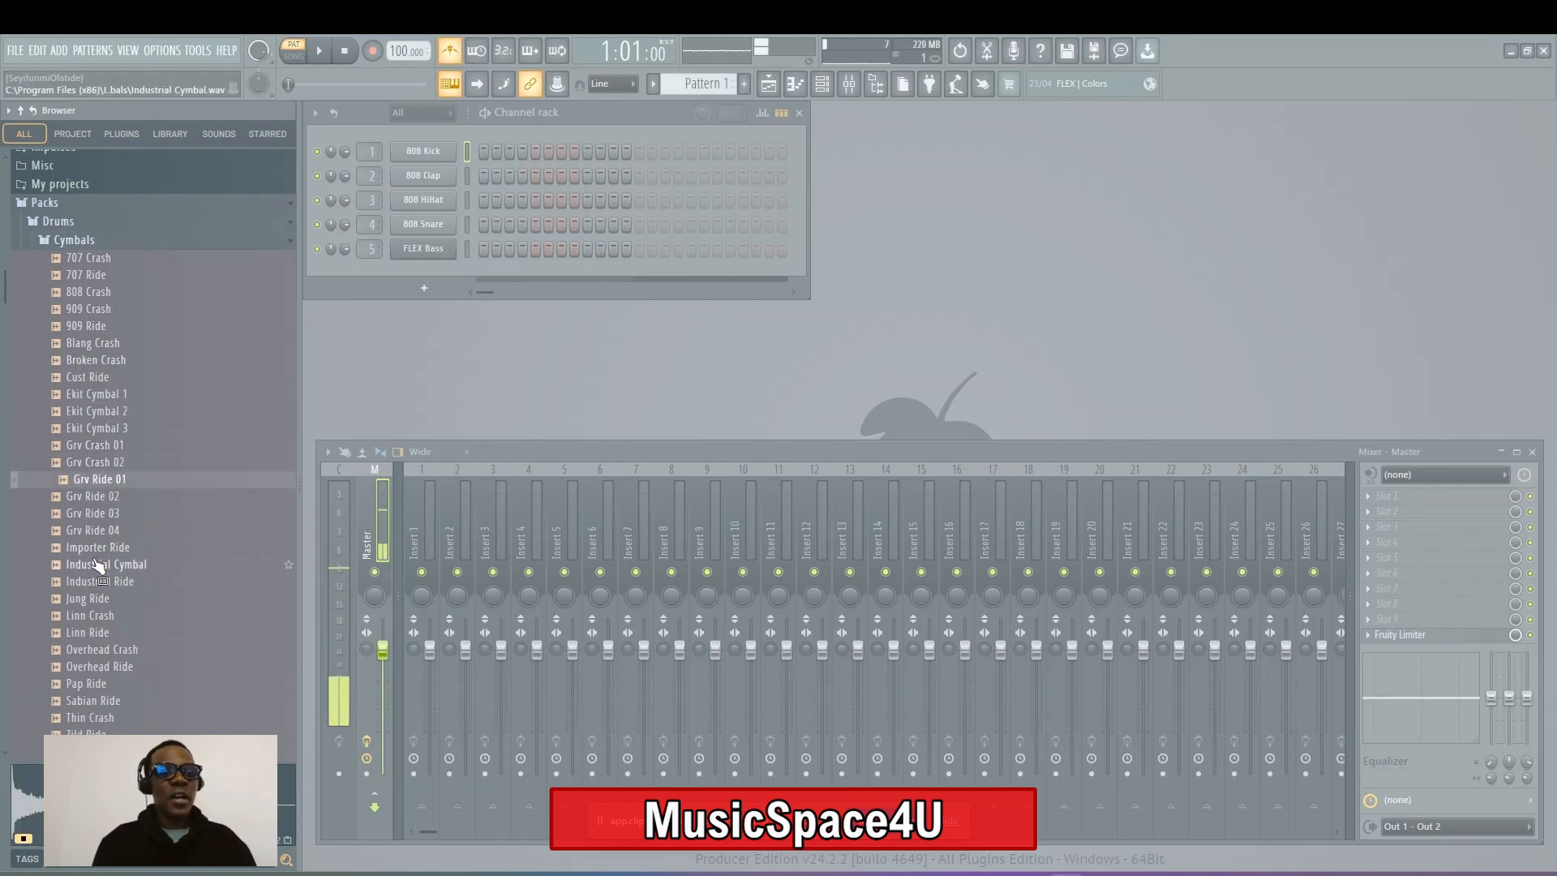
pyautogui.click(96, 565)
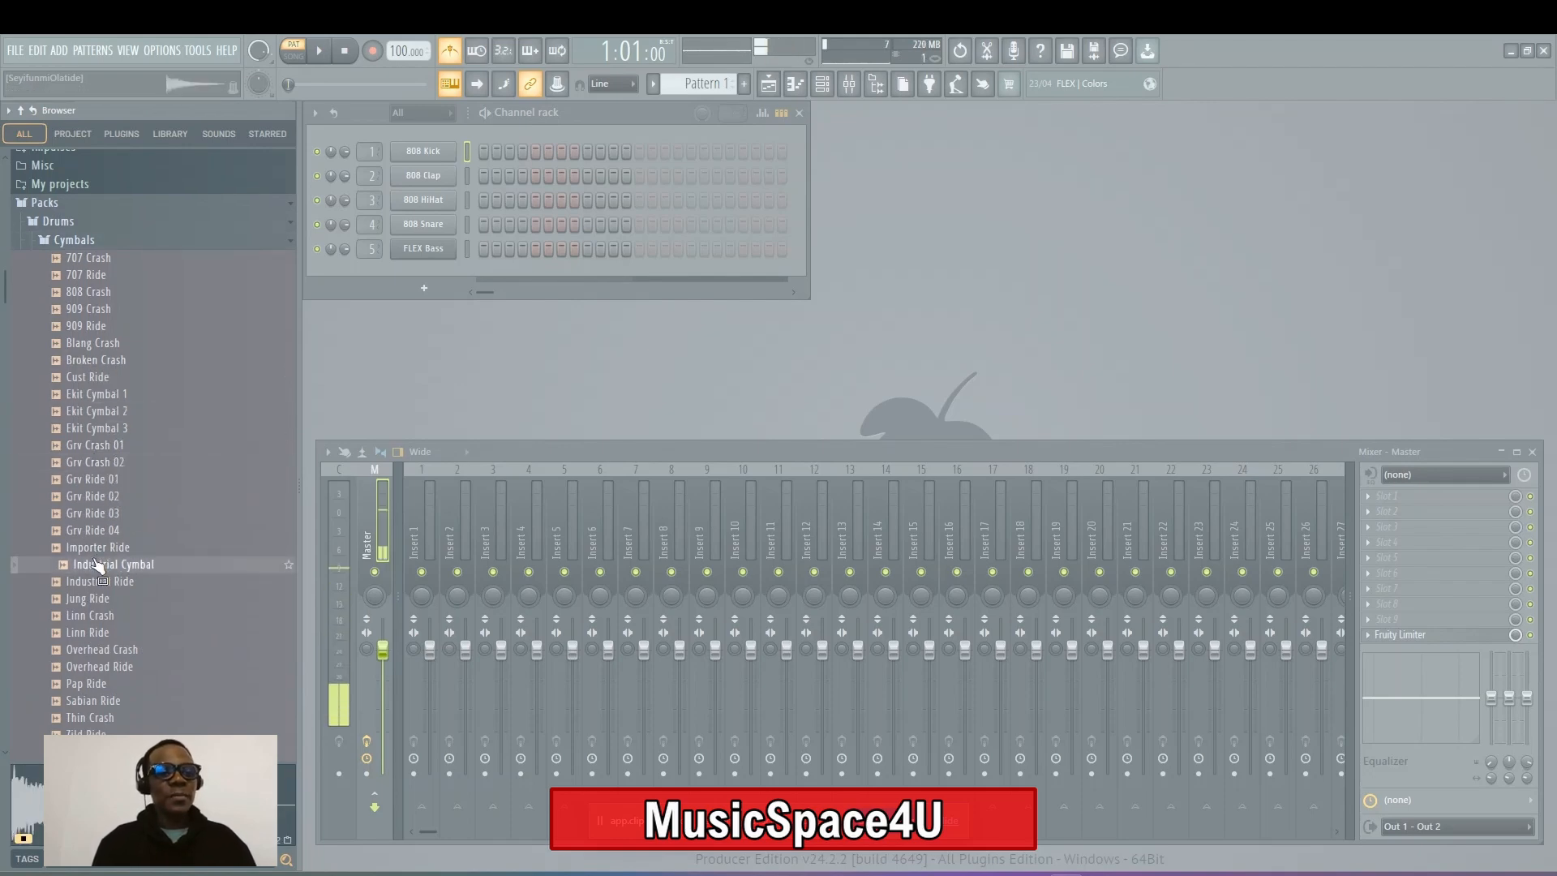
pyautogui.click(89, 241)
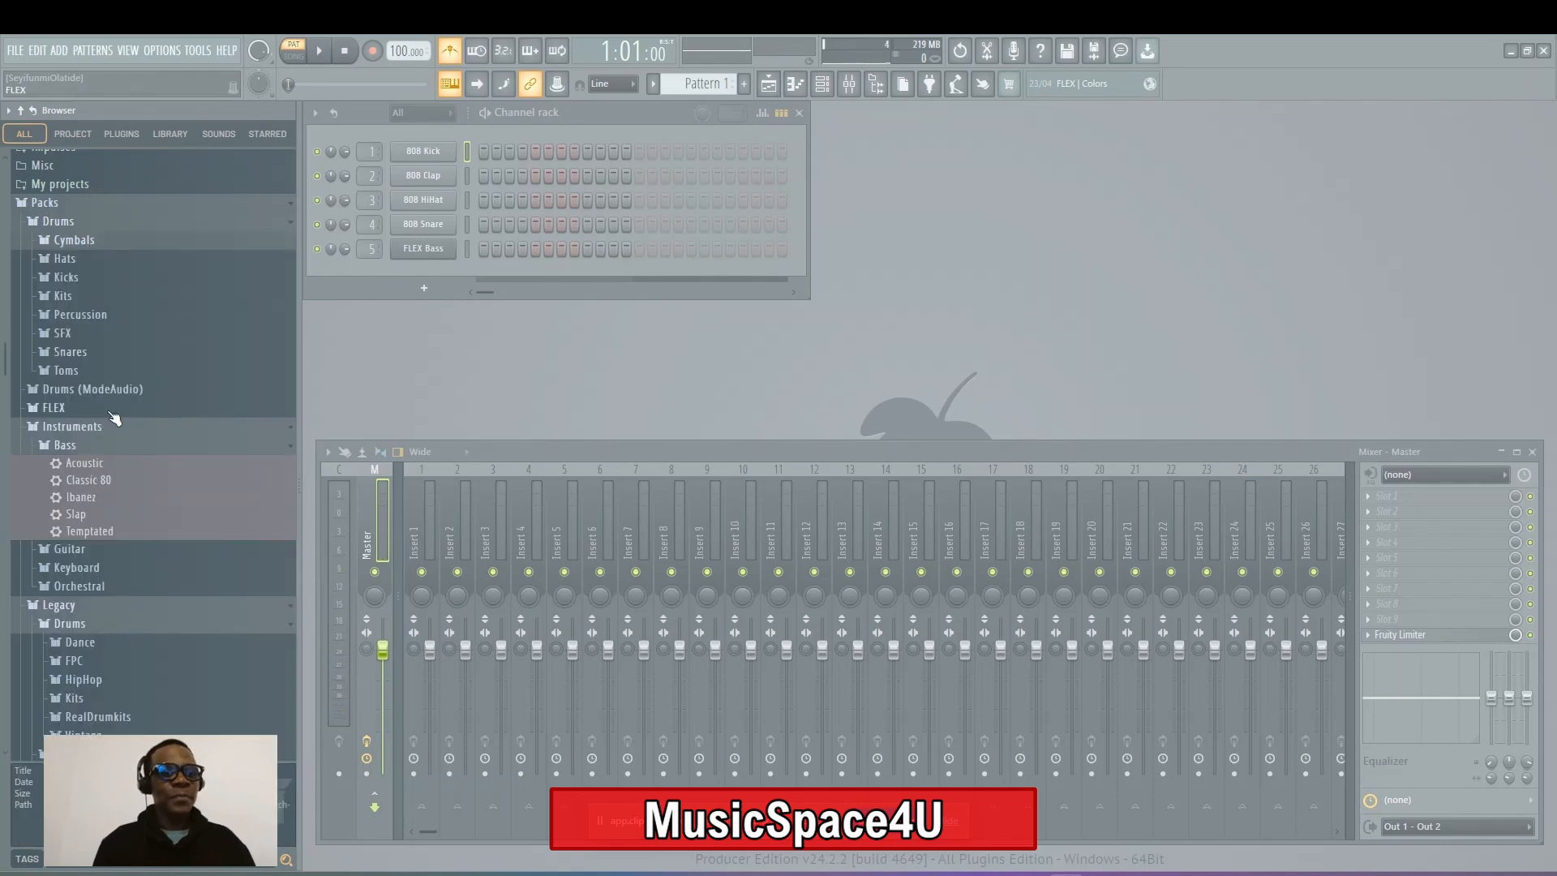
# Collapse the Instruments pack and preview the GM Cabasa and FPC Triangle samples from the Percussion folder
pyautogui.click(63, 429)
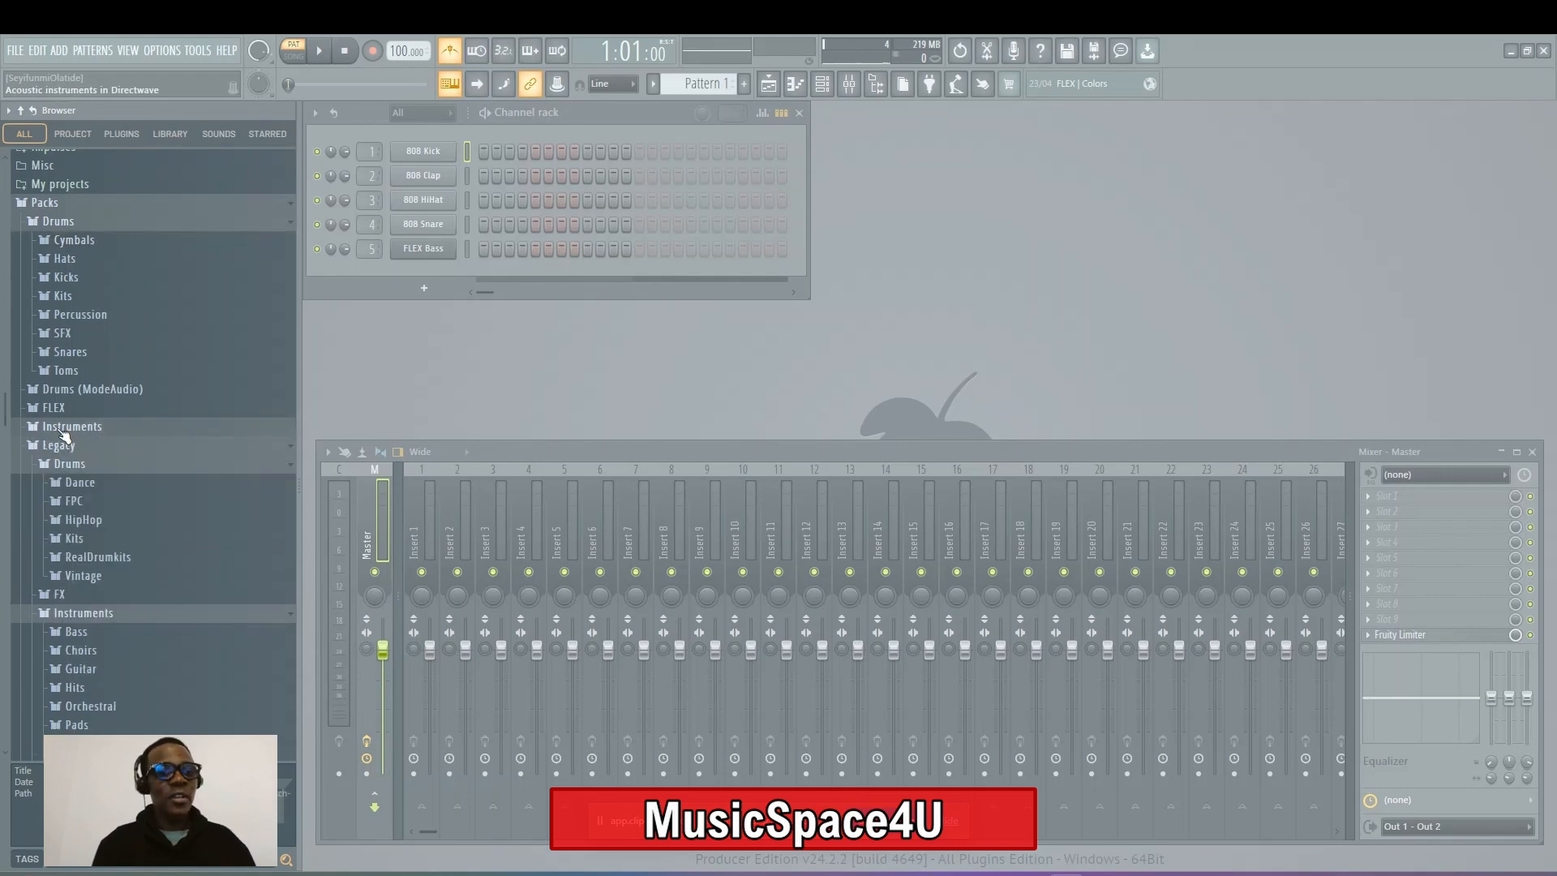
pyautogui.click(87, 314)
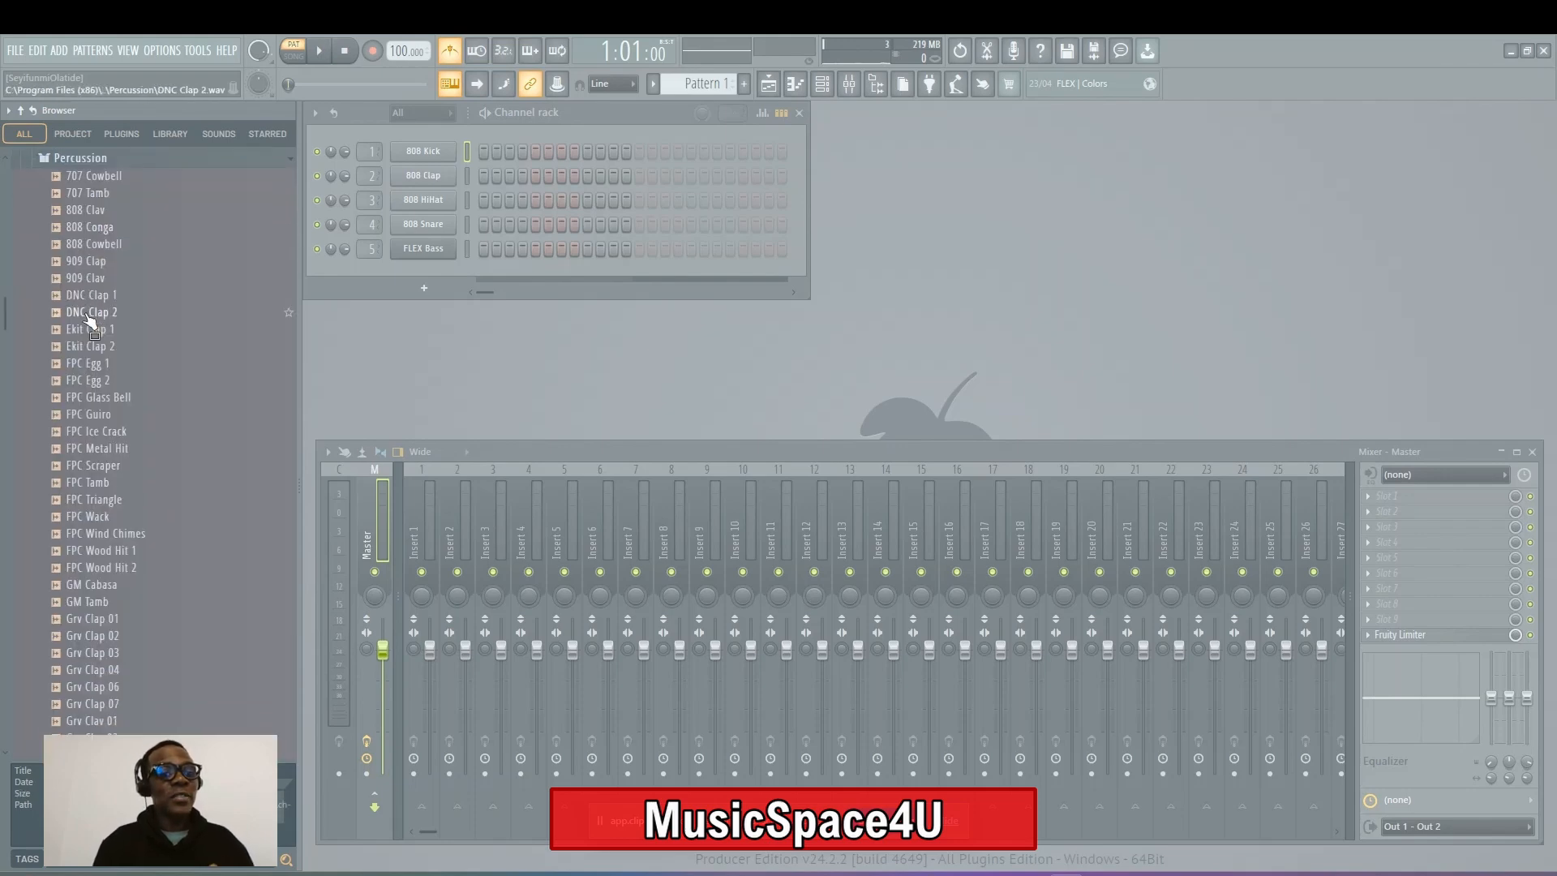
pyautogui.click(95, 585)
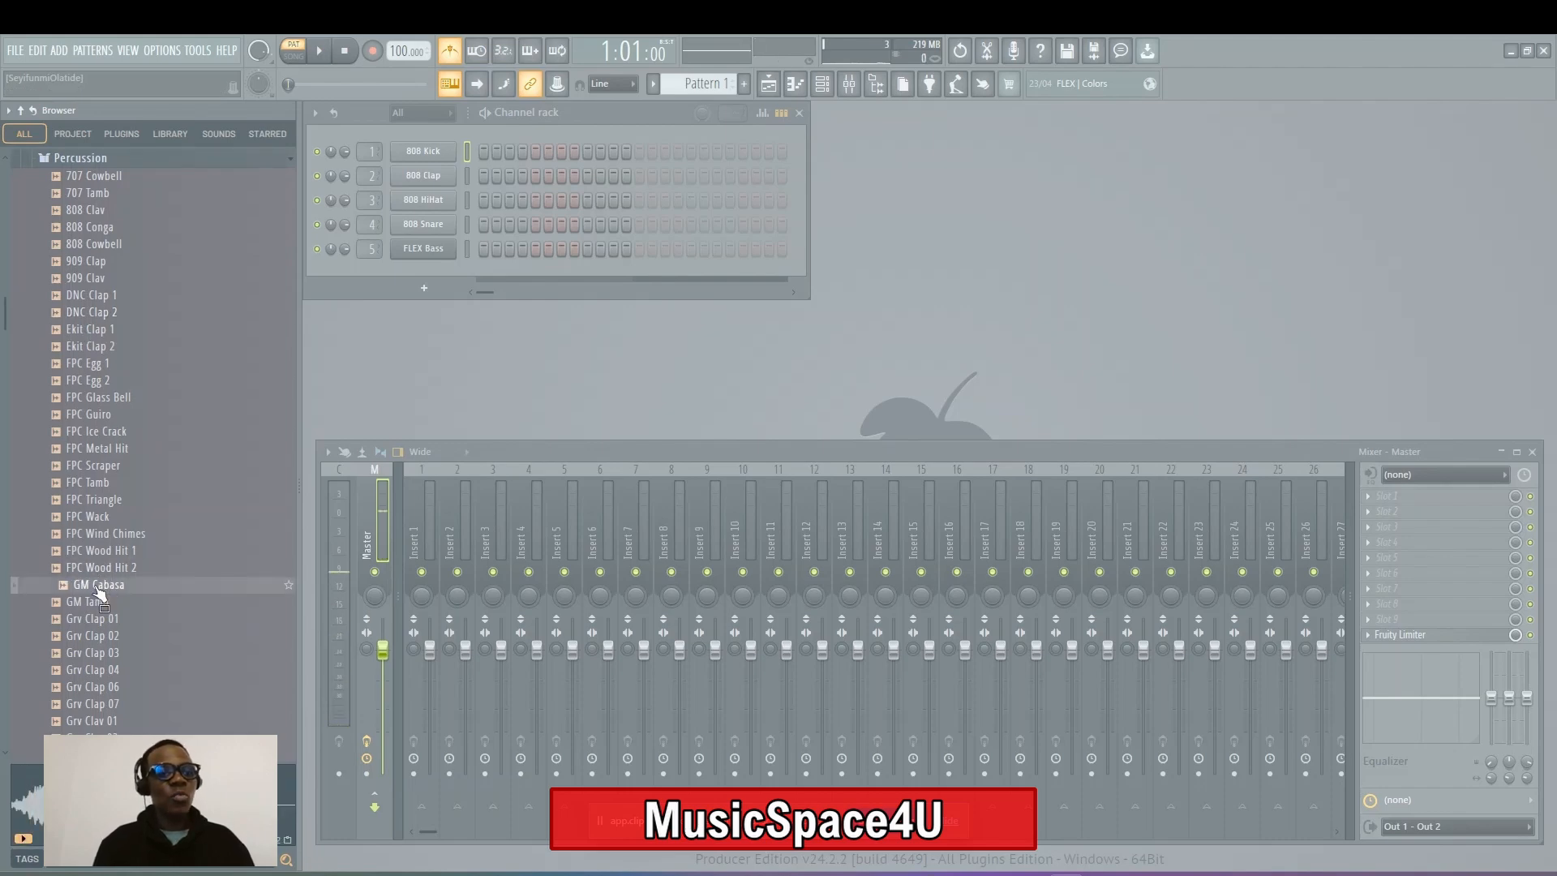
pyautogui.click(102, 501)
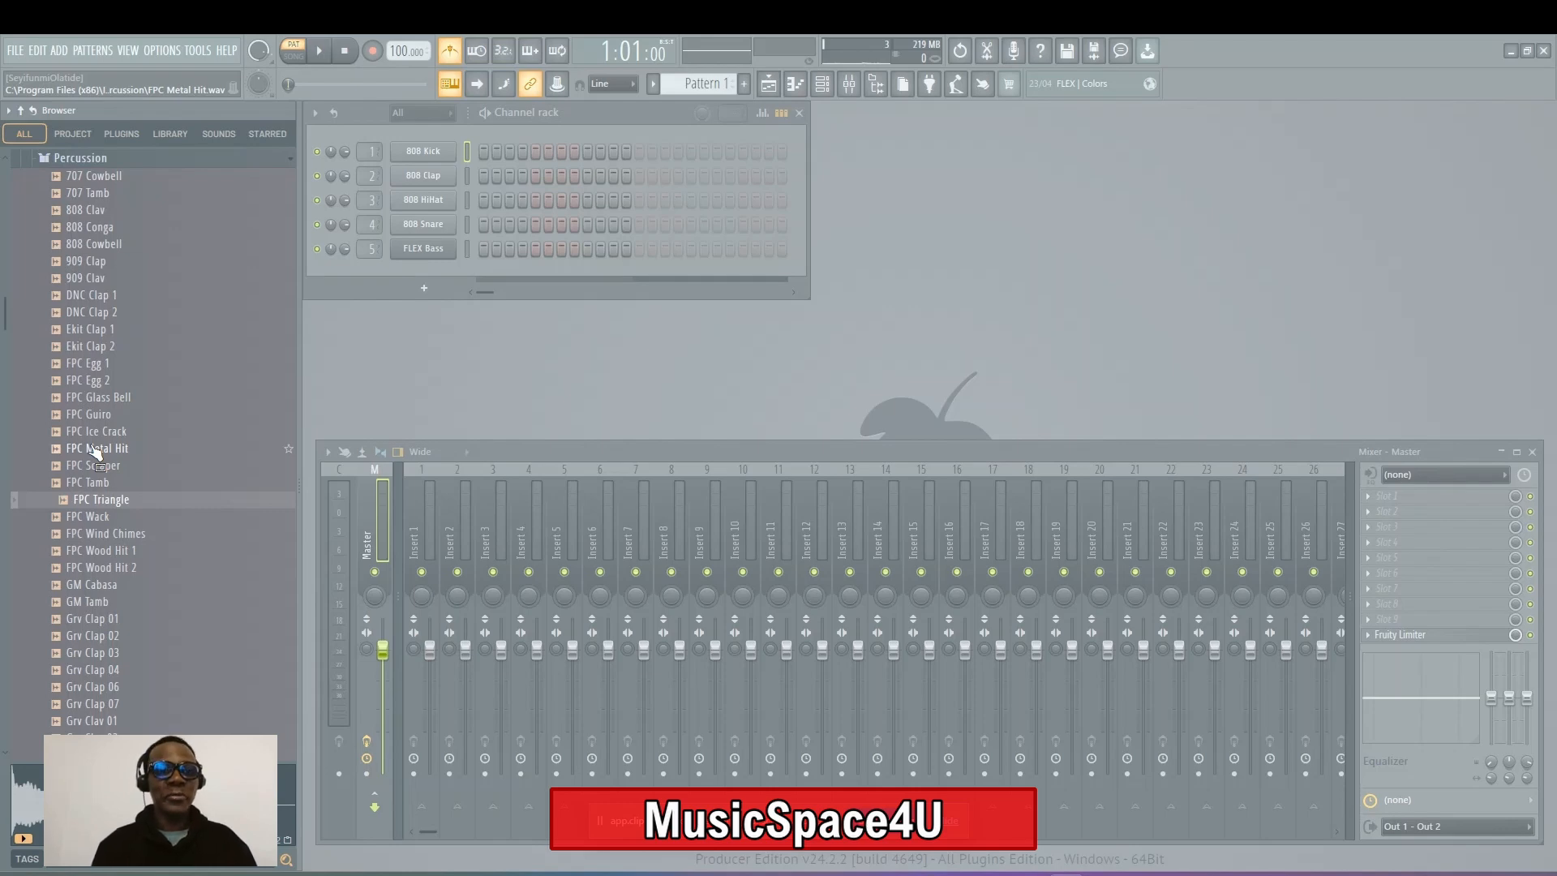
pyautogui.click(91, 586)
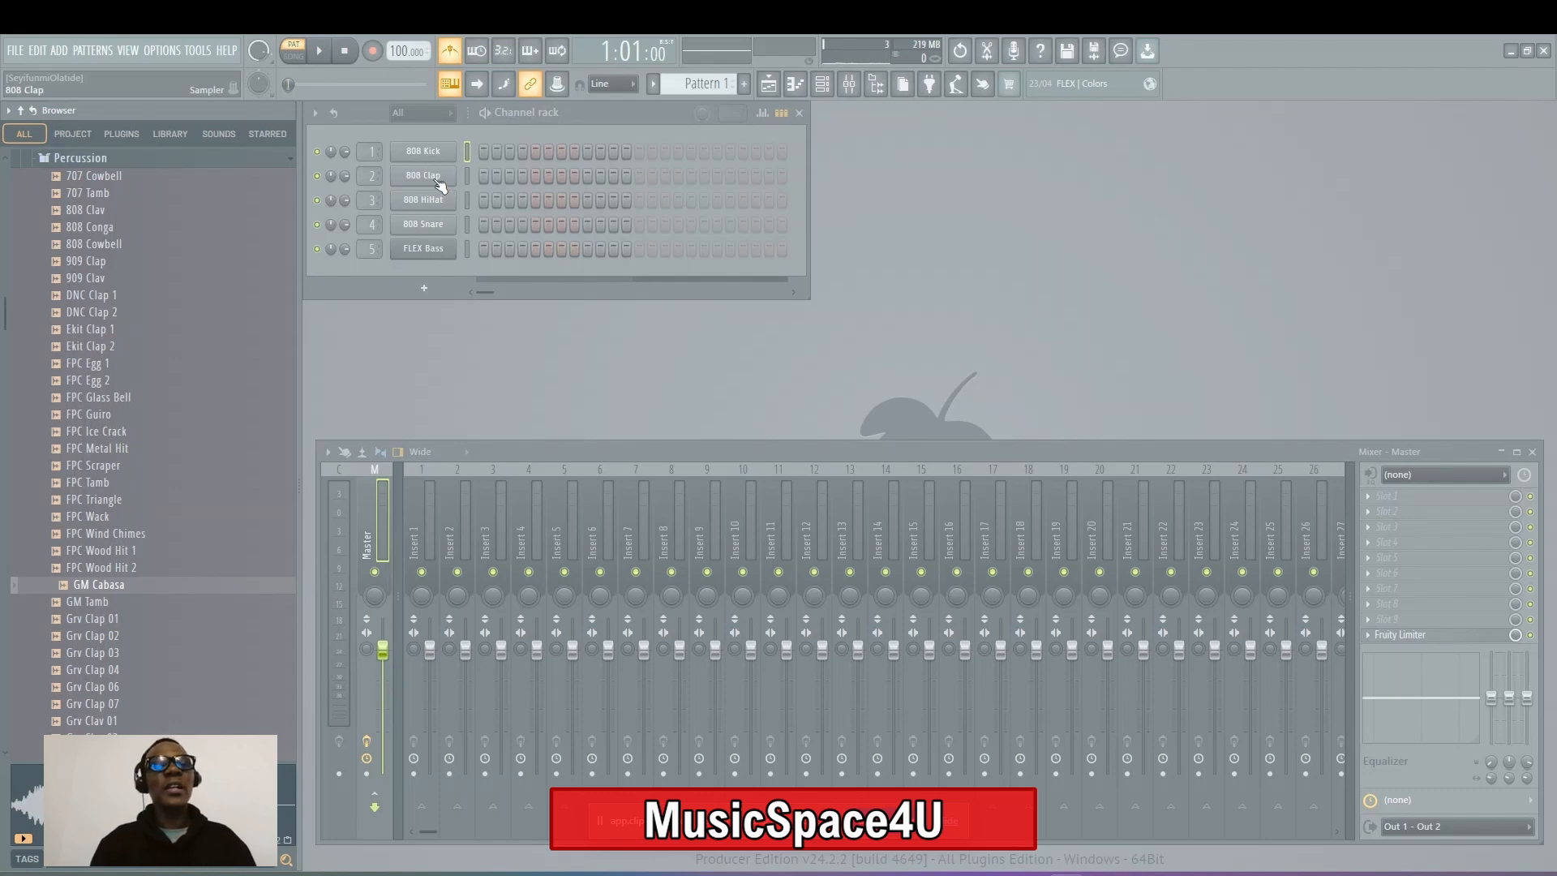
# Place an 808 Clap hit on the first step and play the pattern with the metronome
pyautogui.click(479, 180)
pyautogui.press('space')
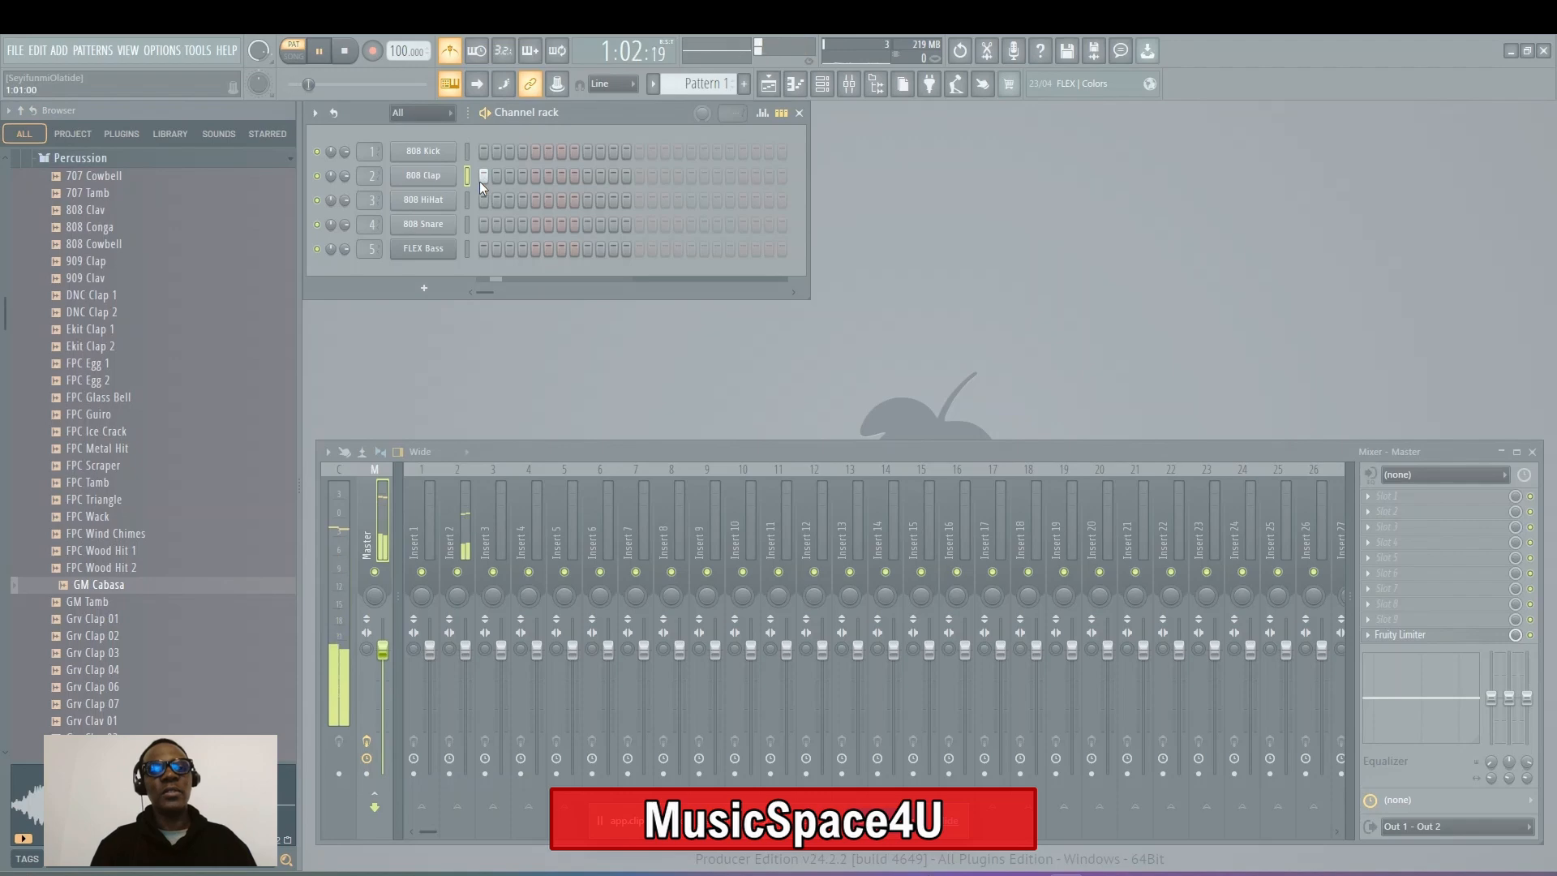
pyautogui.press('space')
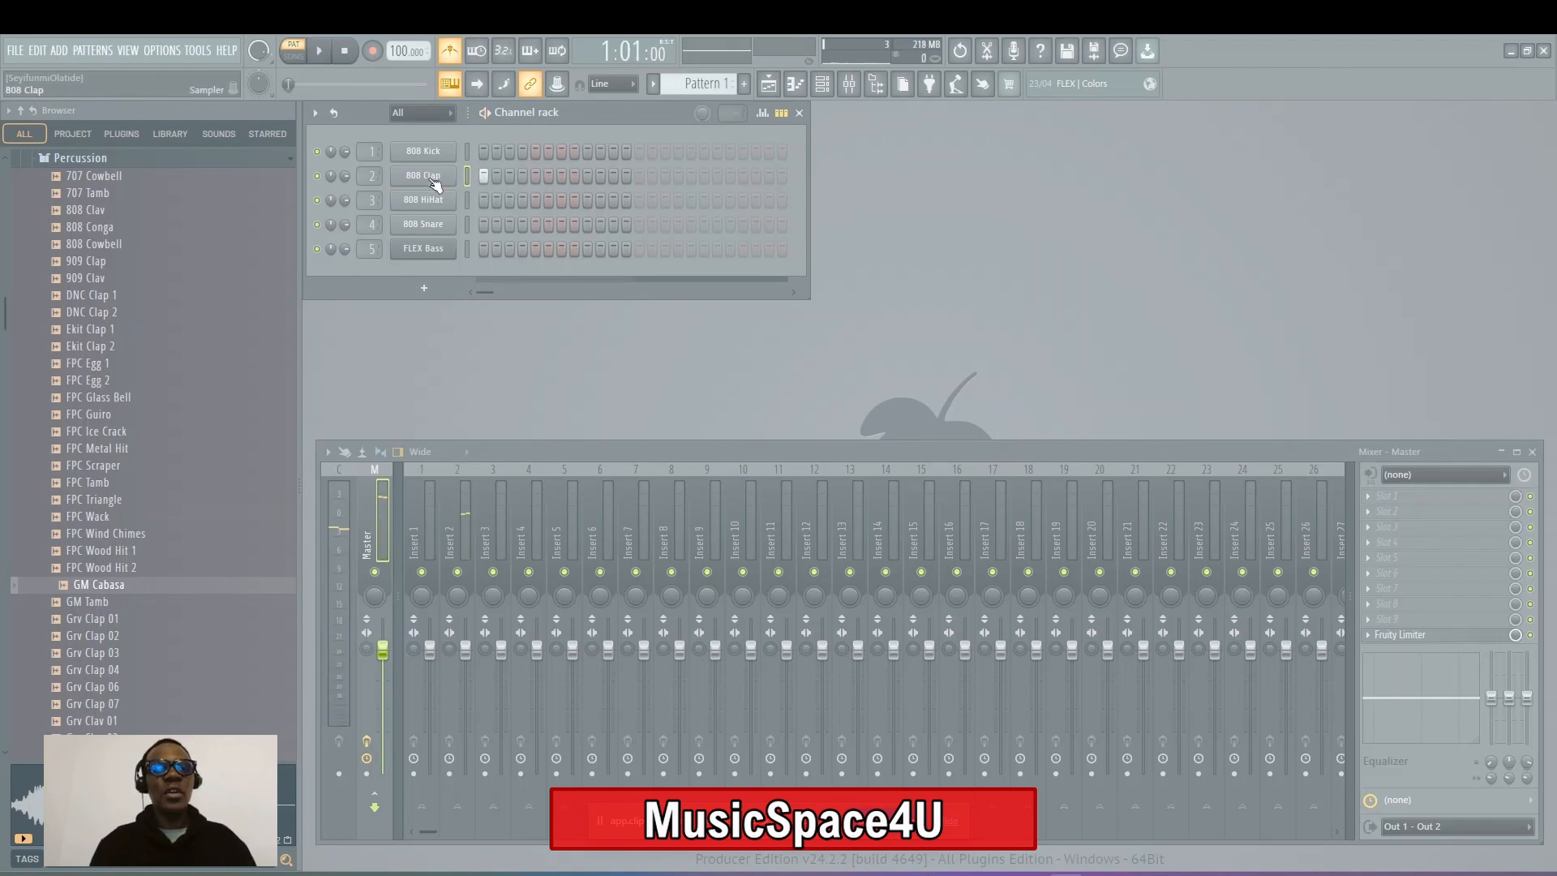
# Set the project's time signature numerator to 4 and close the settings
pyautogui.click(157, 51)
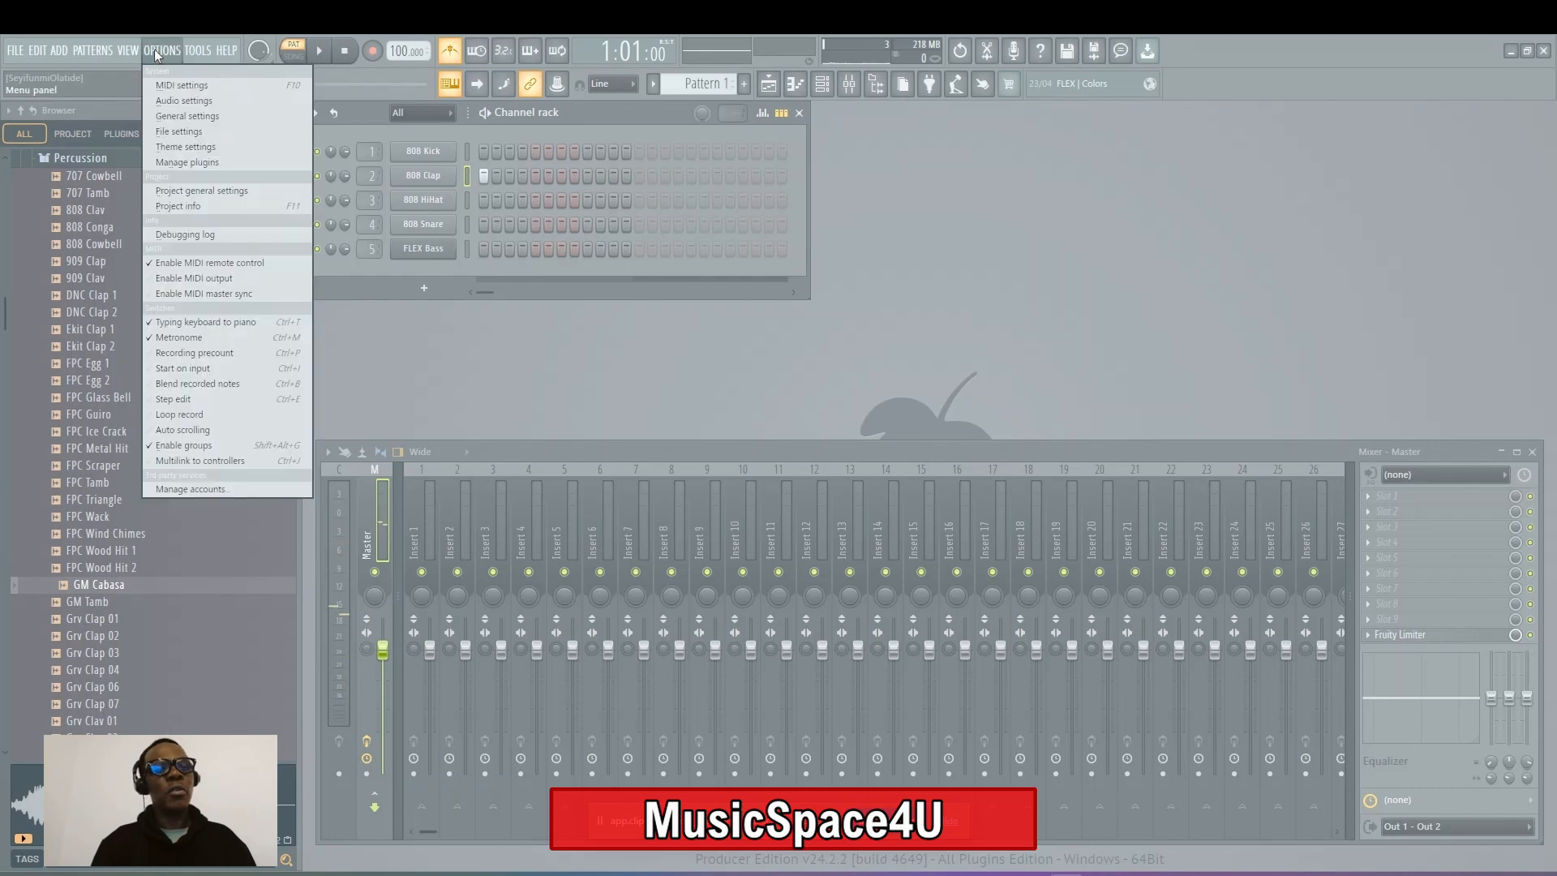
pyautogui.click(193, 115)
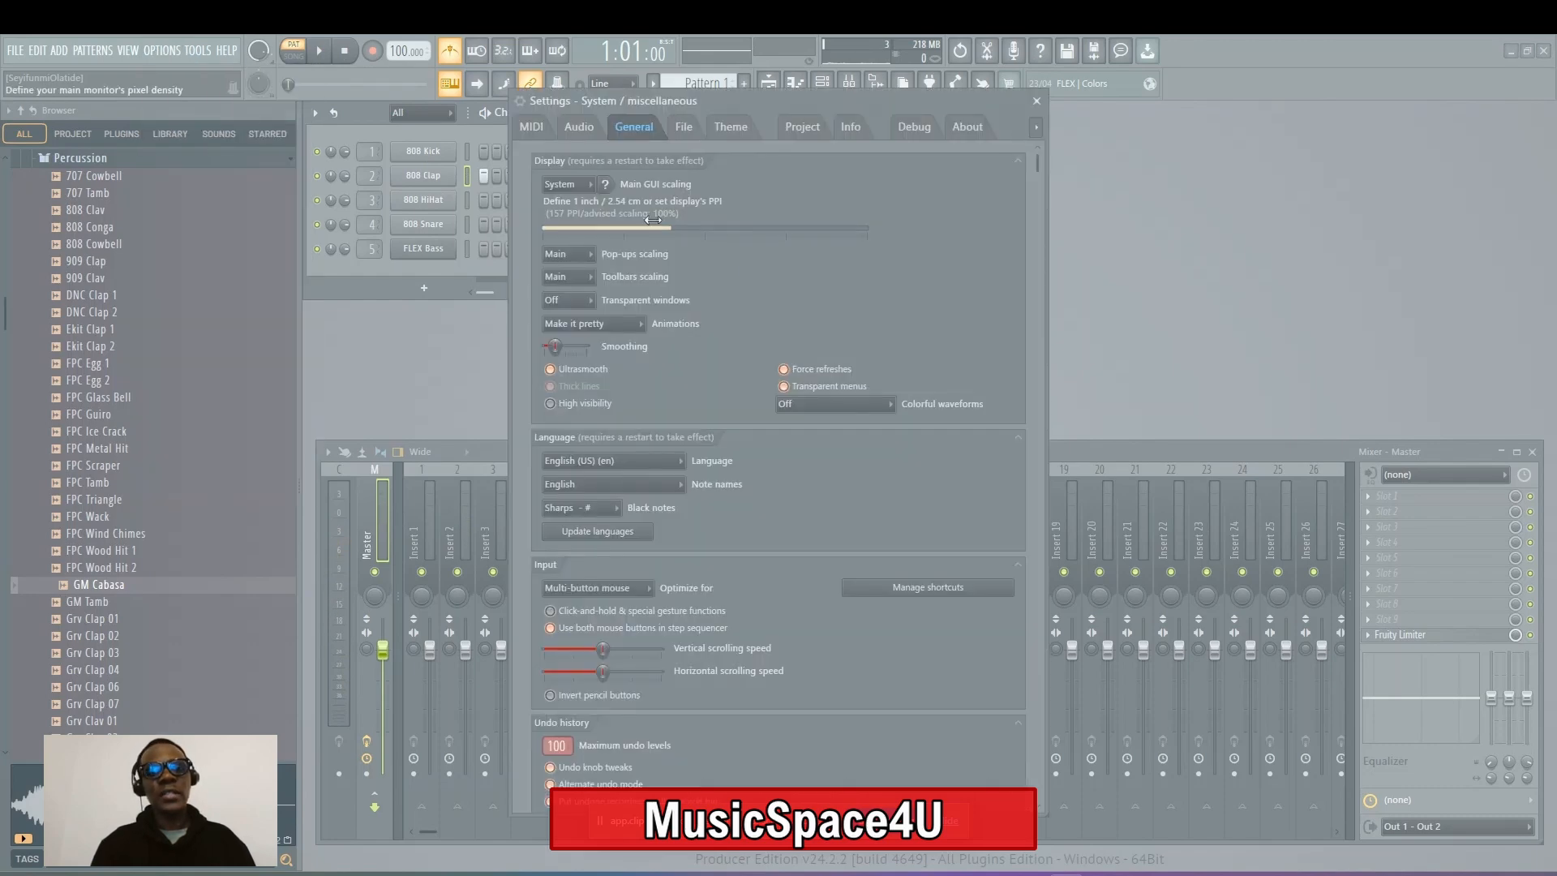
pyautogui.click(802, 126)
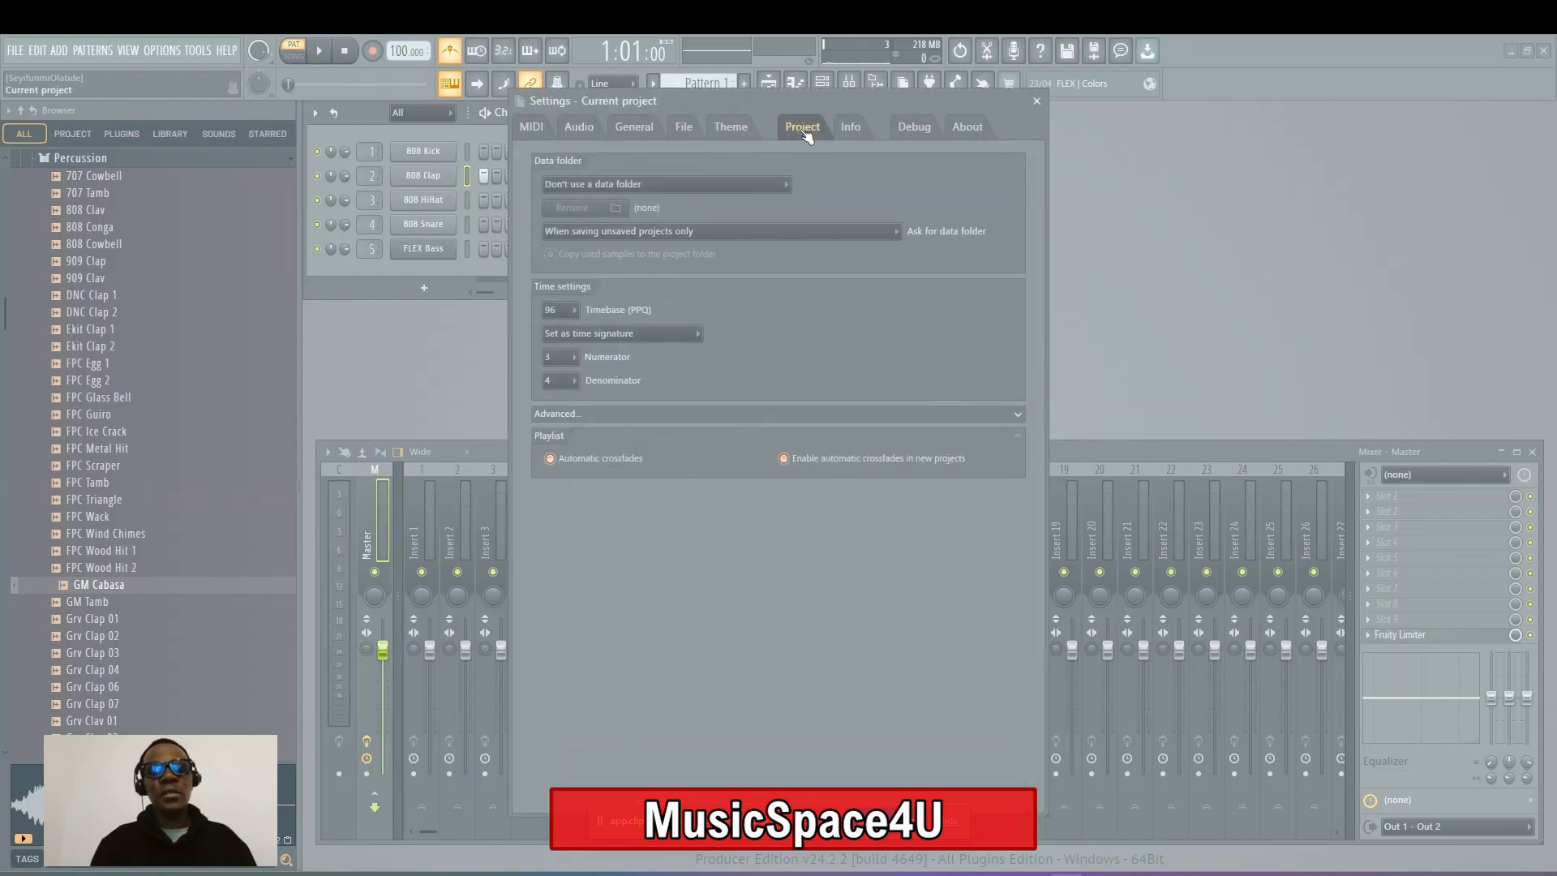
pyautogui.click(575, 358)
pyautogui.click(559, 422)
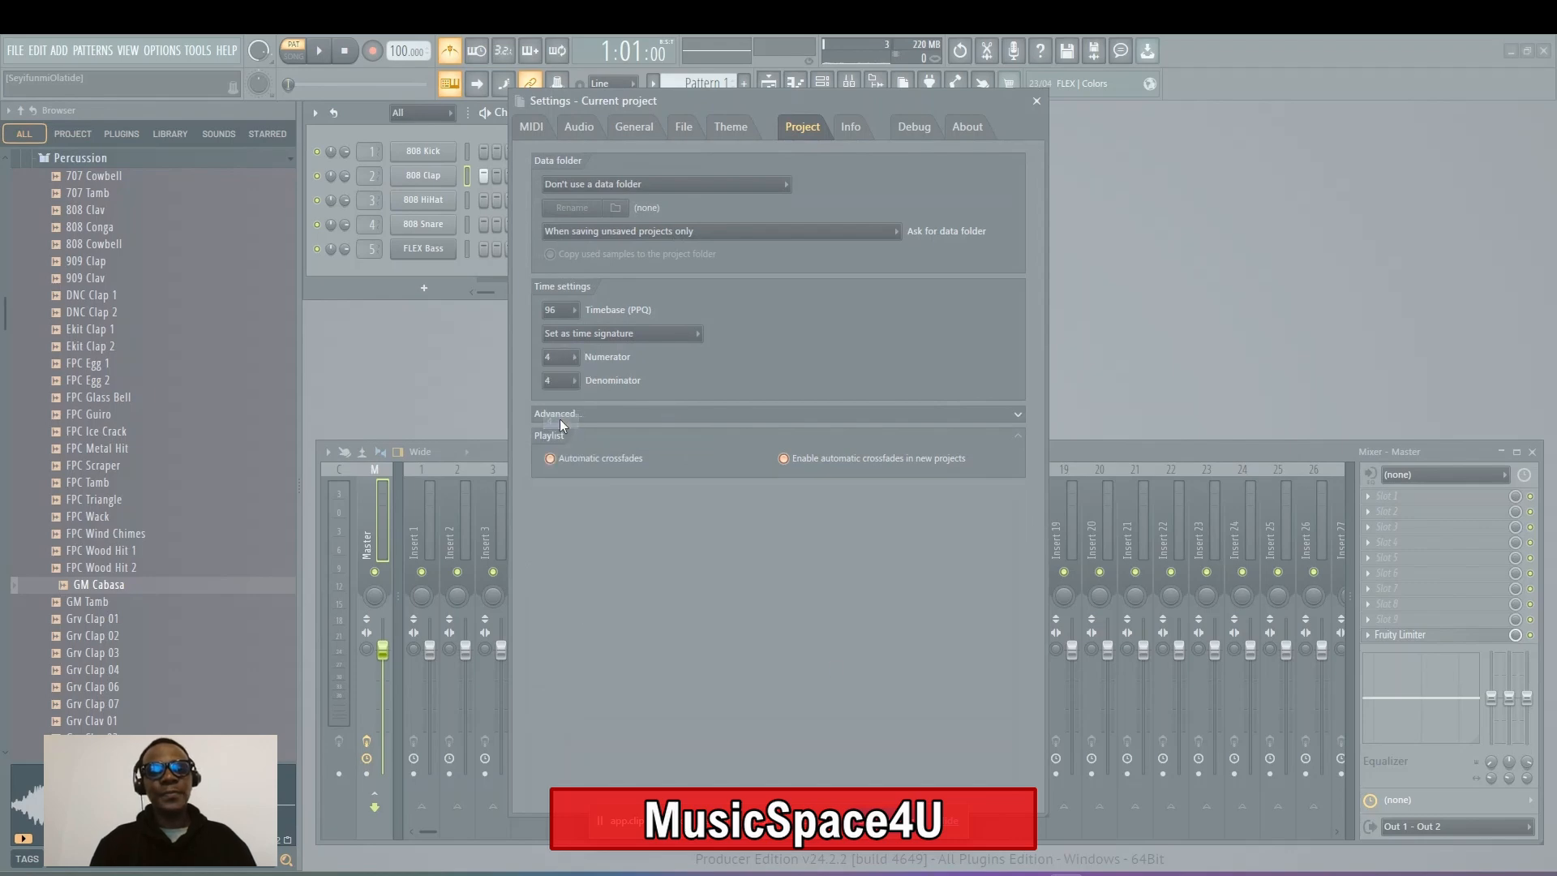
pyautogui.click(1036, 102)
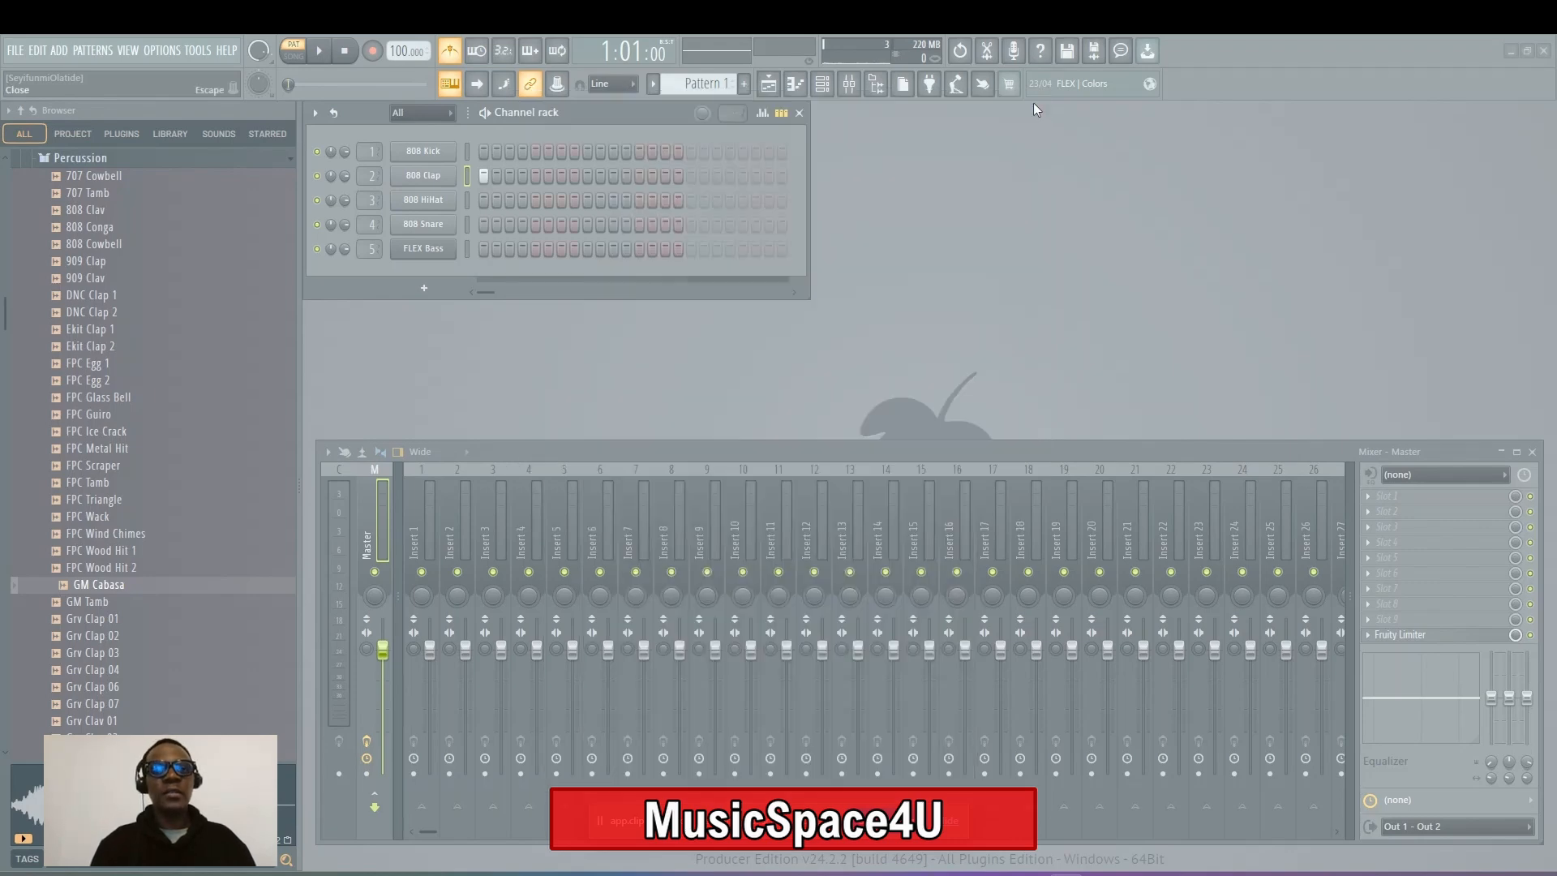
# Delete the 808 Clap channel from the channel rack
pyautogui.rightClick(413, 184)
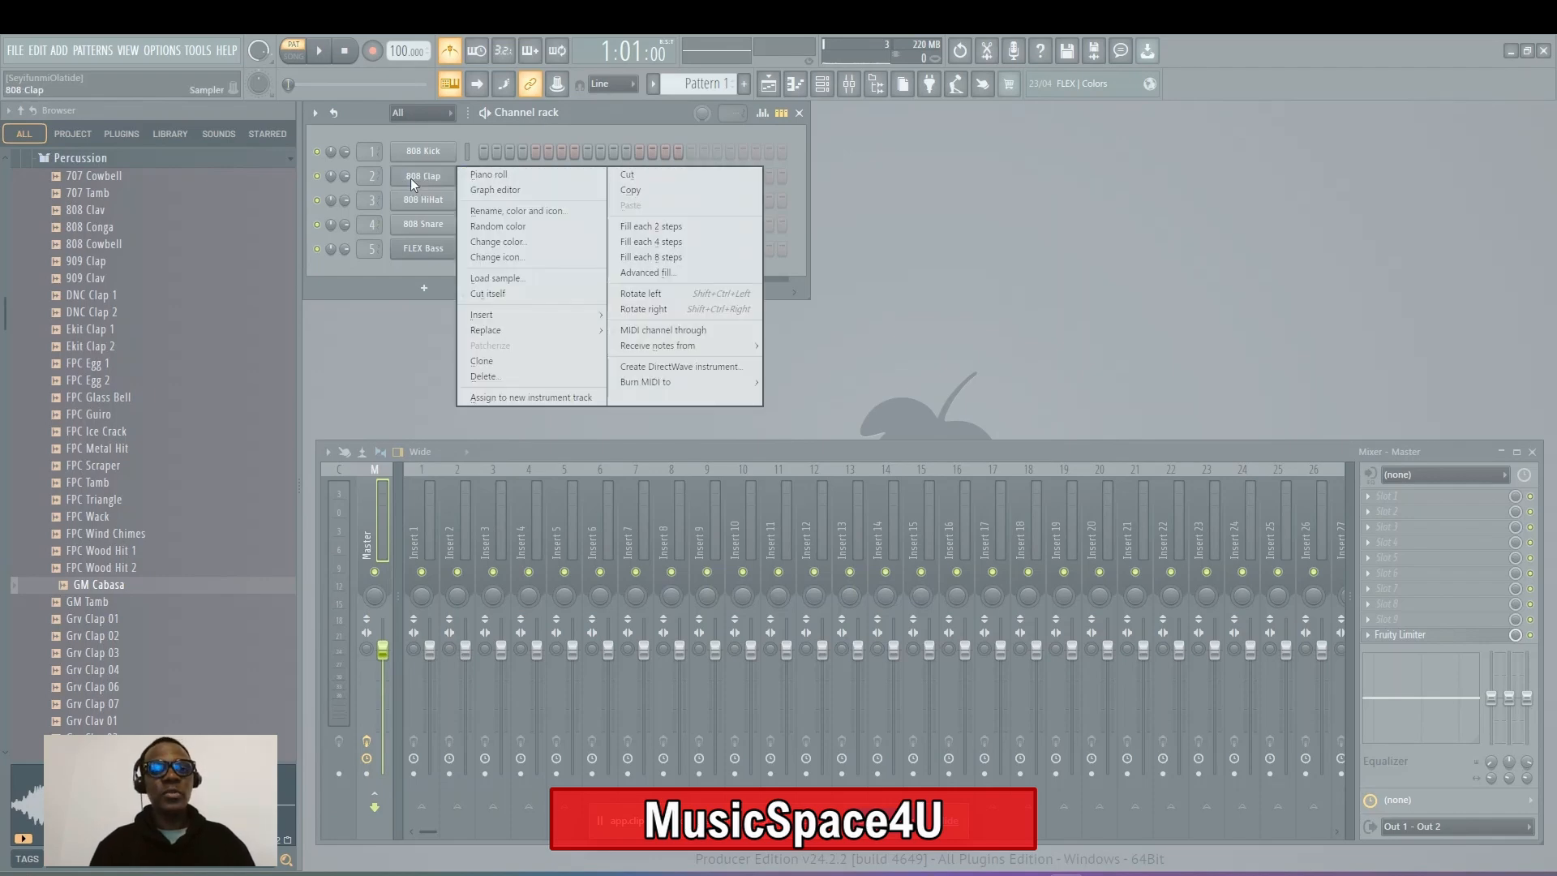
pyautogui.click(484, 376)
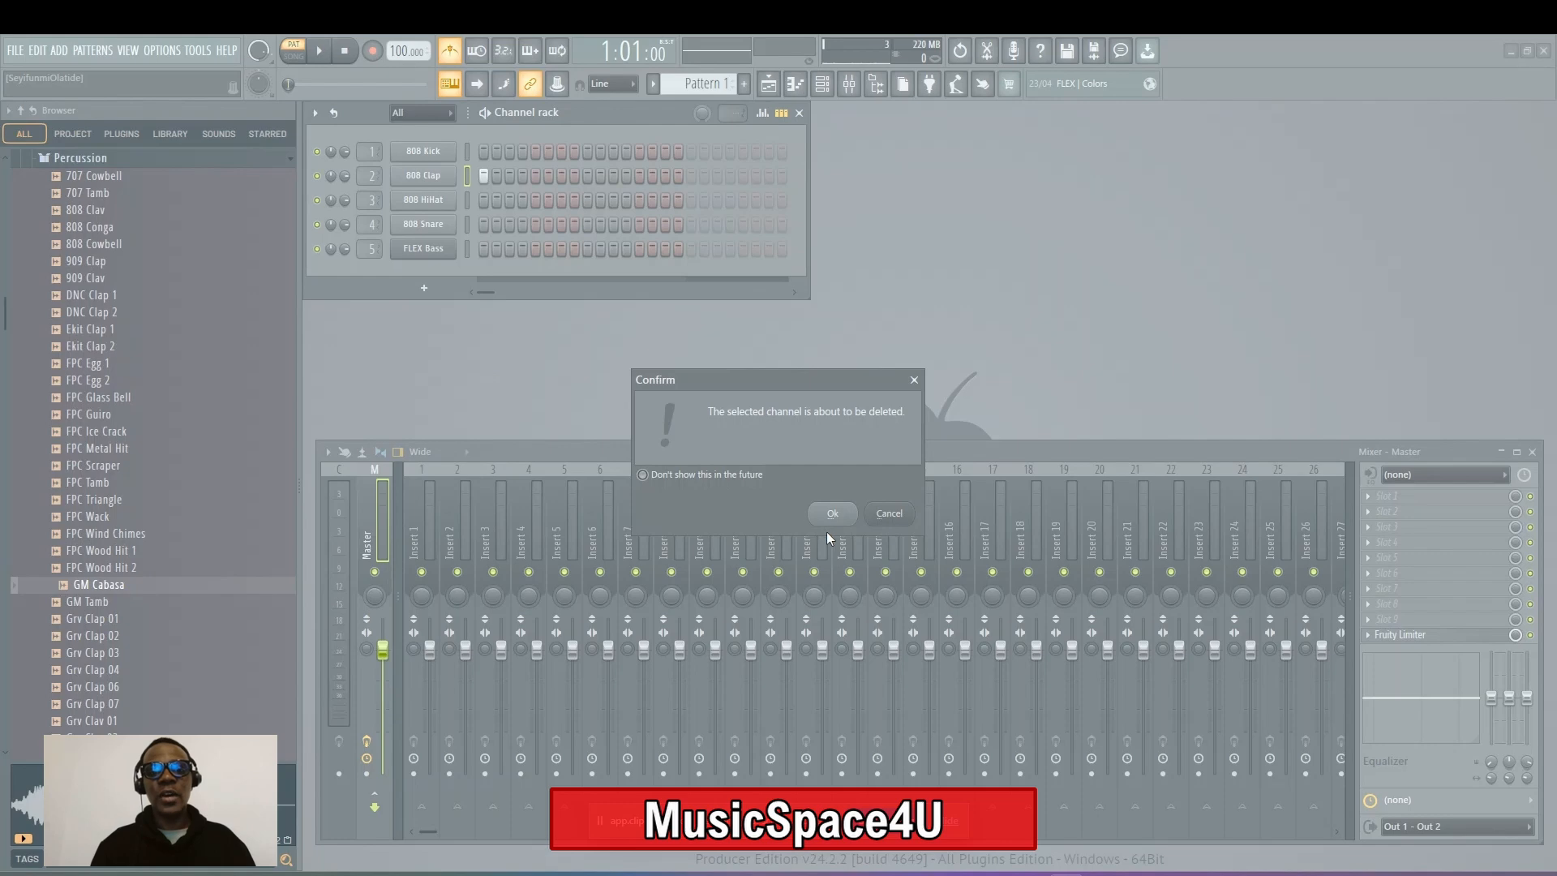
pyautogui.click(842, 516)
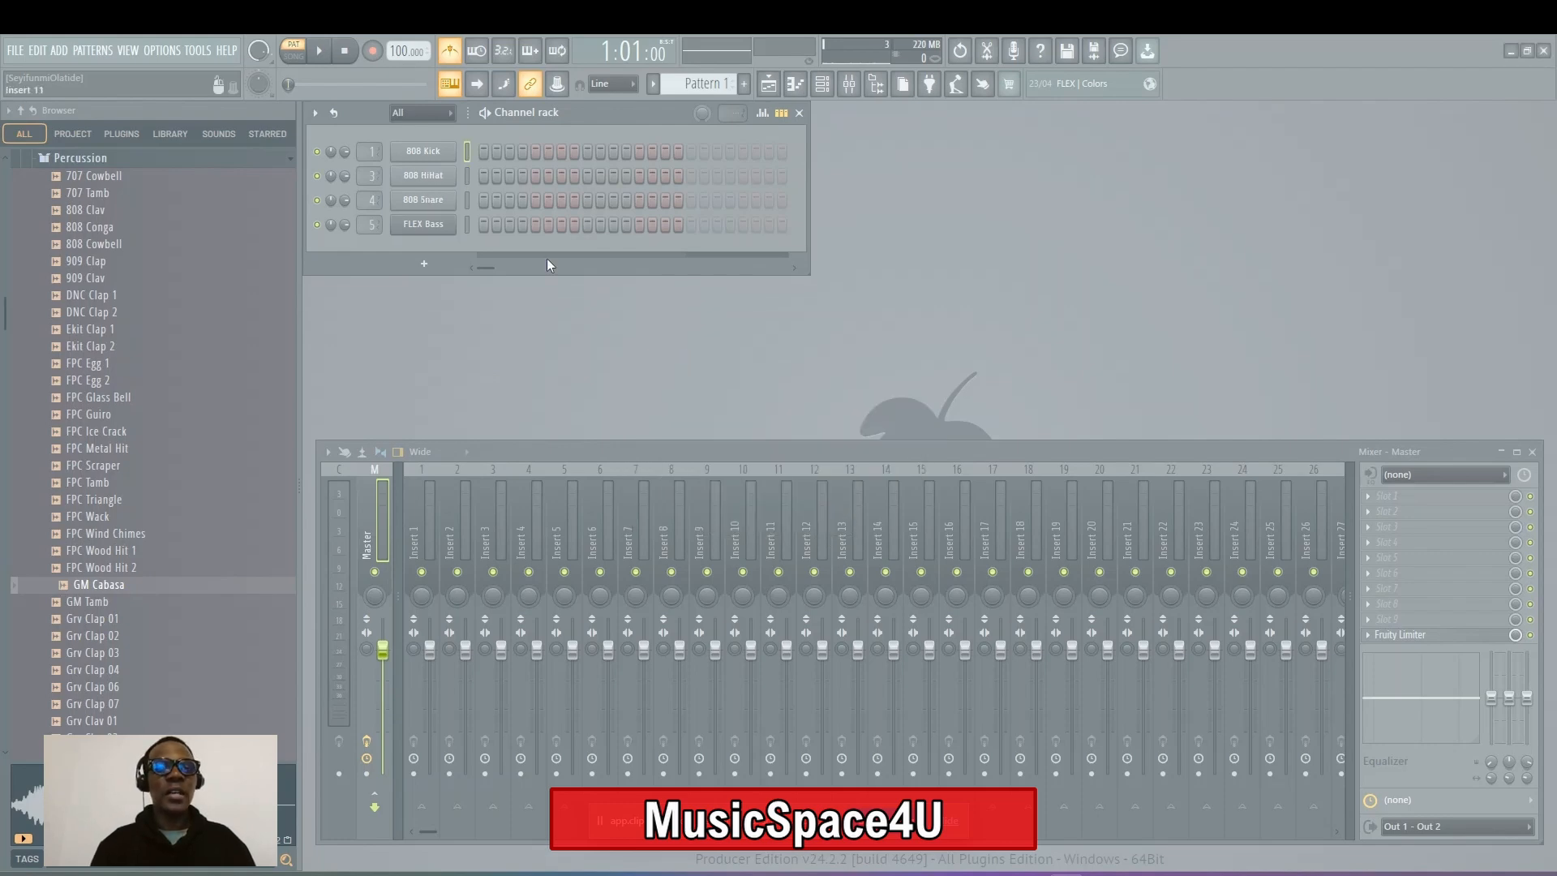
# Delete the 808 Kick and 808 Snare channels from the channel rack, confirming each deletion
pyautogui.rightClick(442, 158)
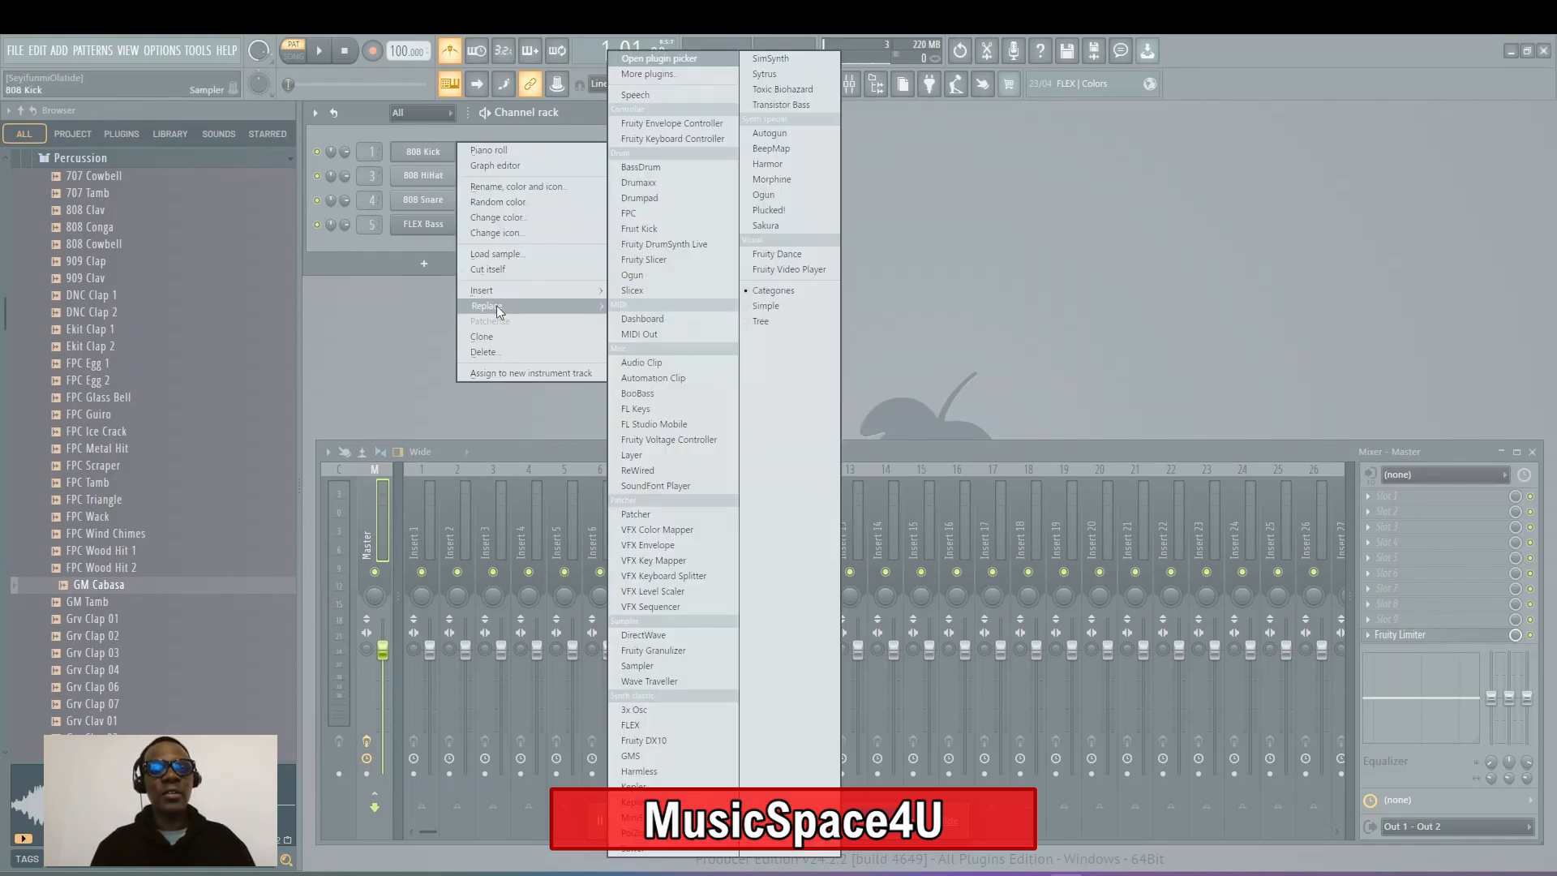
pyautogui.click(484, 354)
pyautogui.click(820, 509)
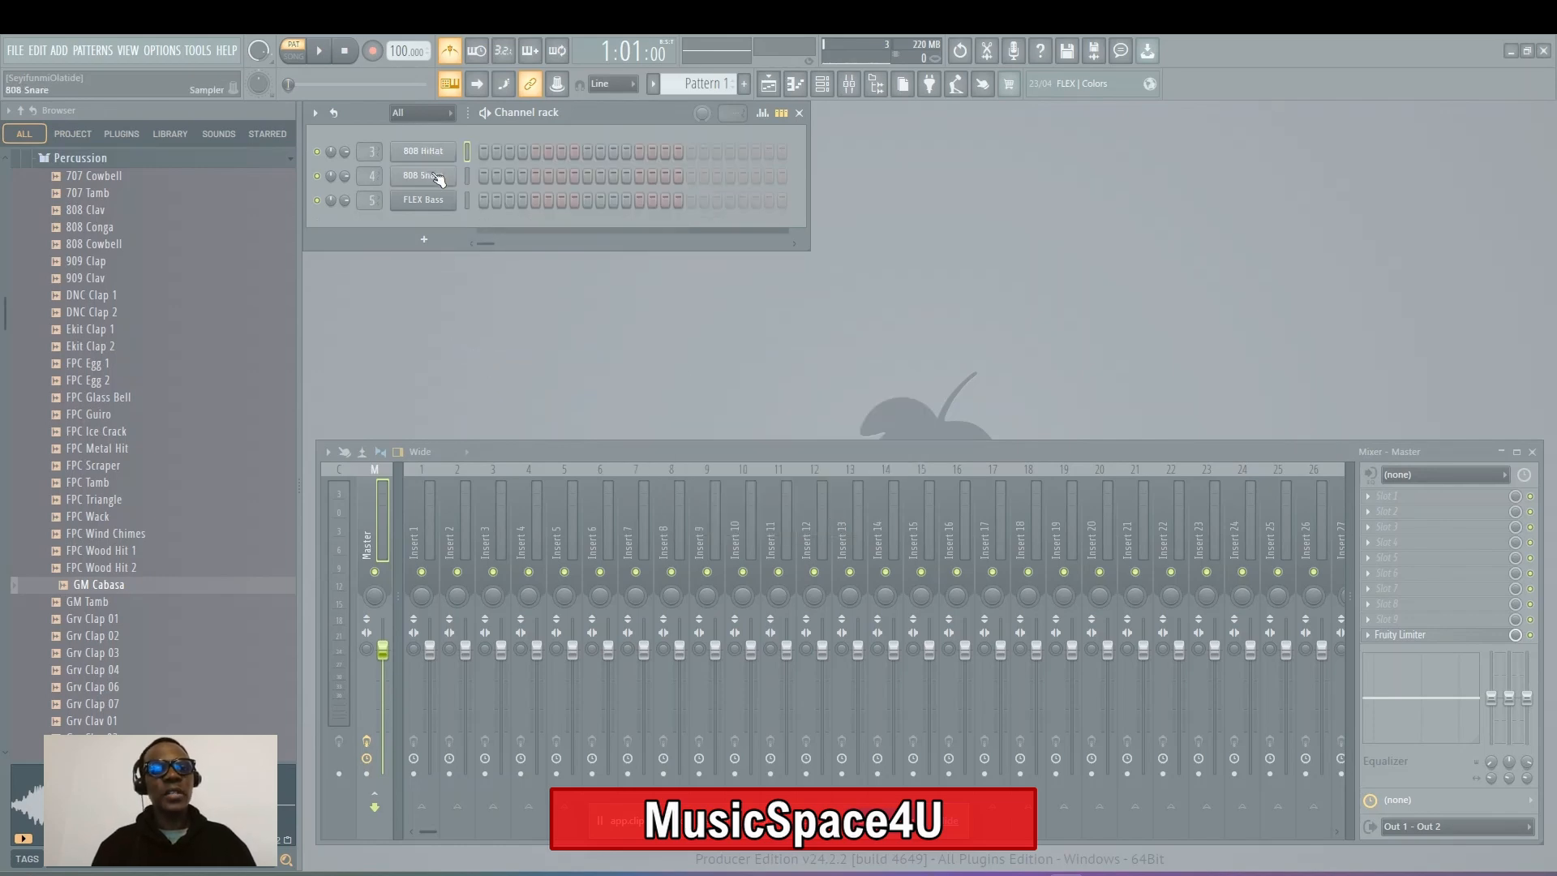
pyautogui.rightClick(437, 178)
pyautogui.click(491, 378)
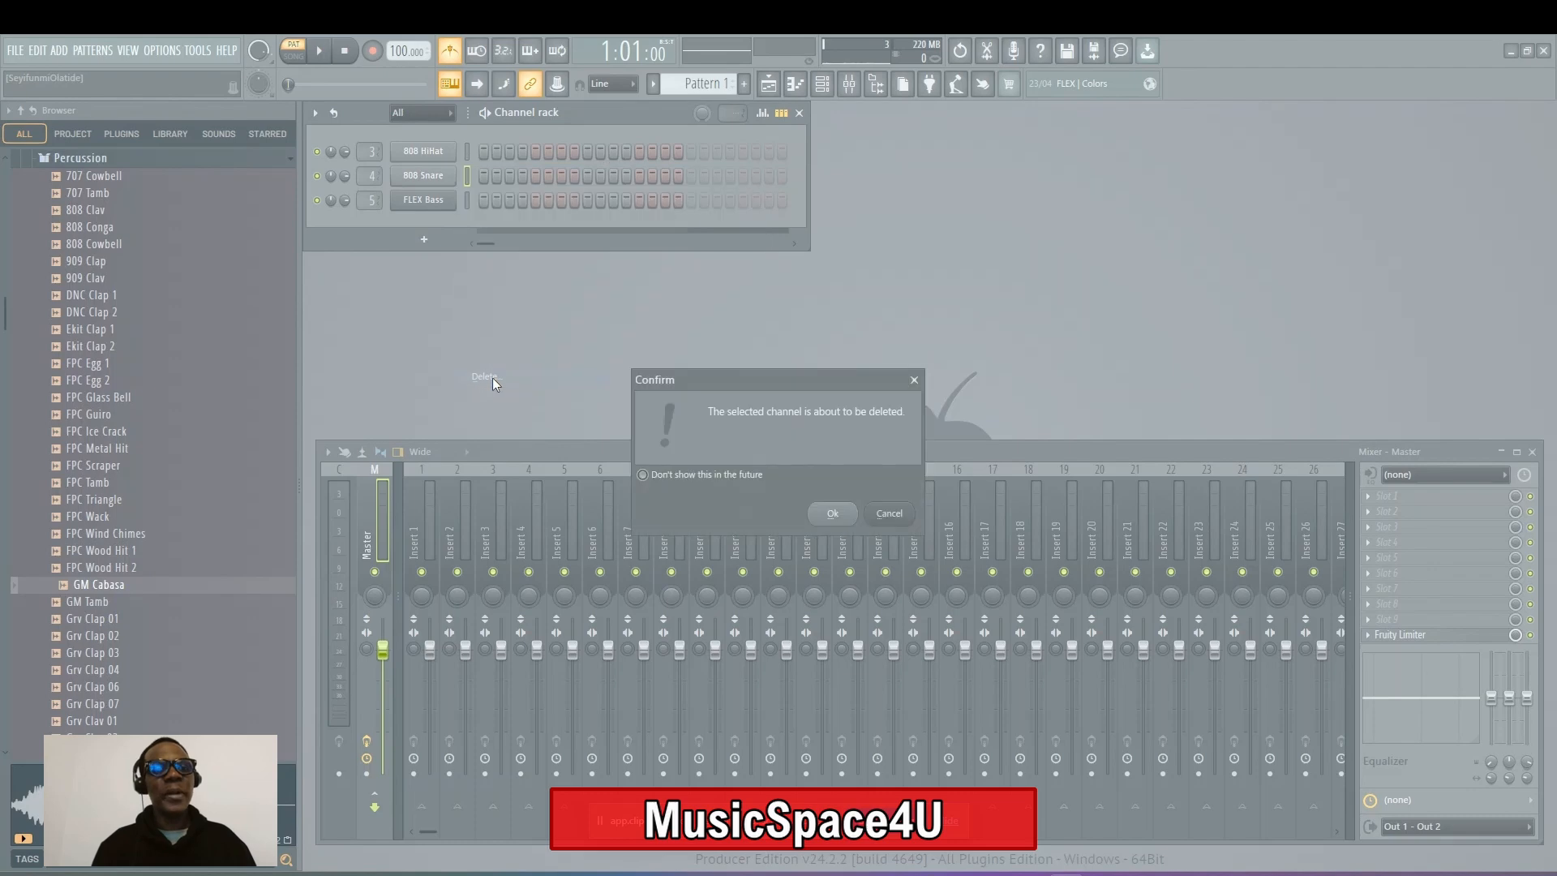
pyautogui.click(827, 512)
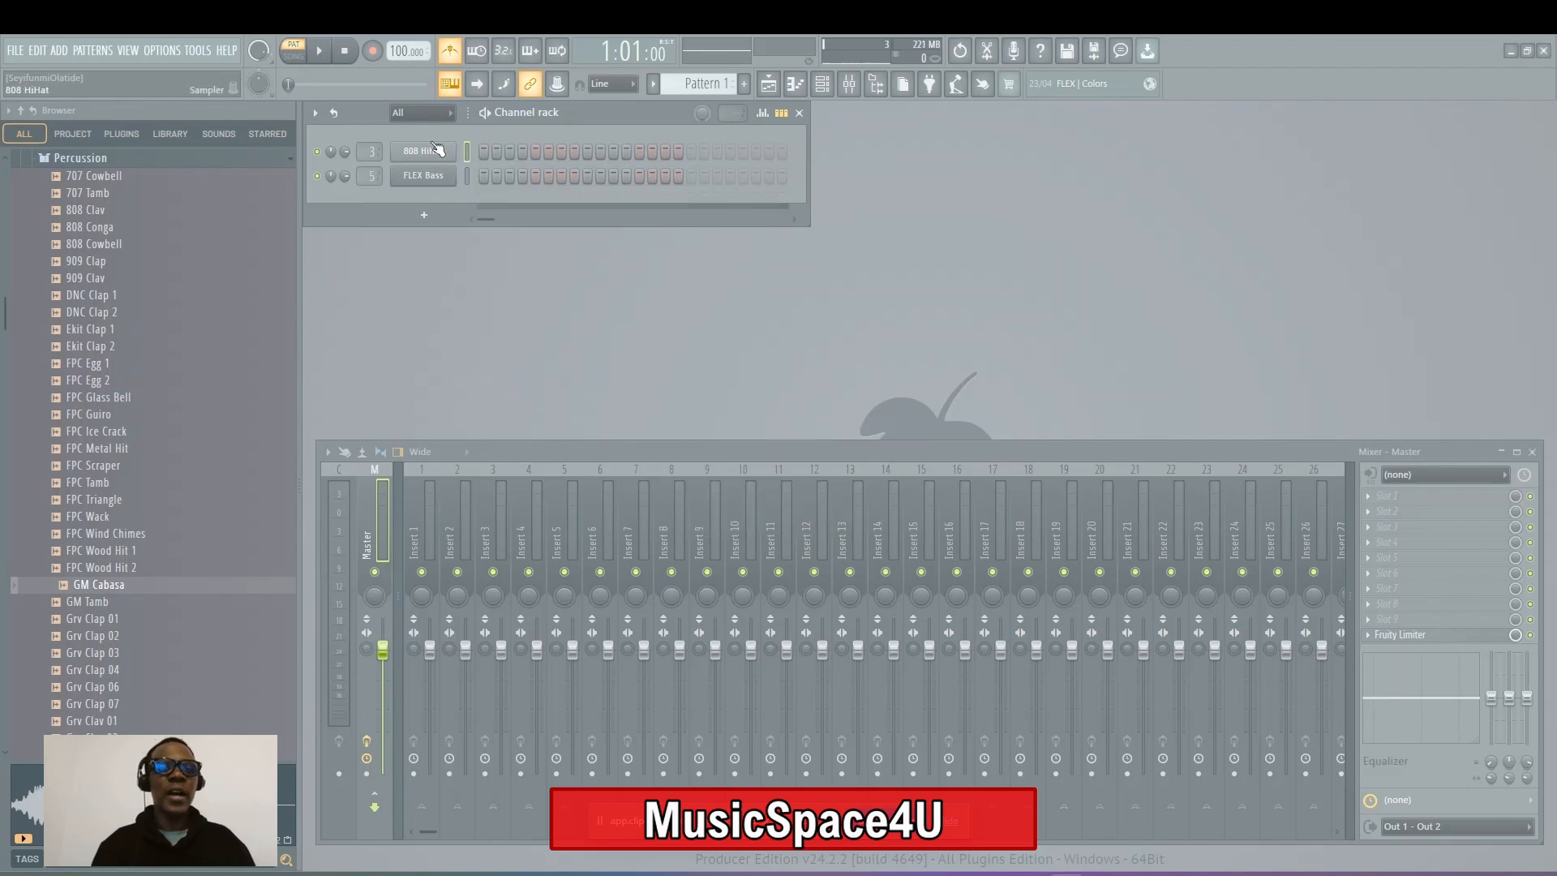
# Load the GM Cabasa sample into a new channel and close its sampler window
pyautogui.rightClick(98, 587)
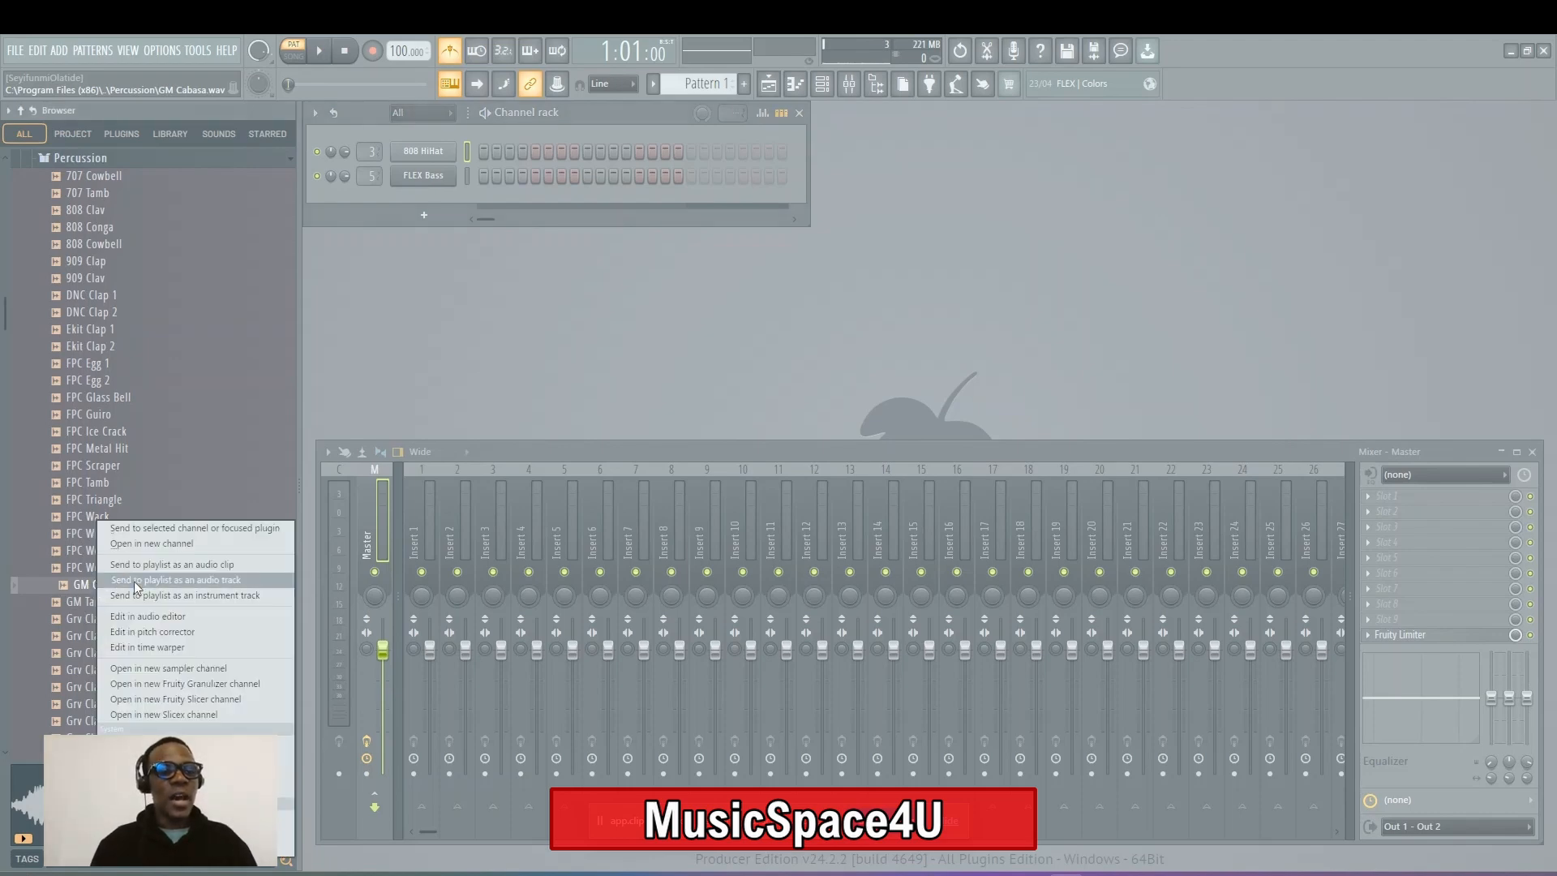
pyautogui.click(165, 543)
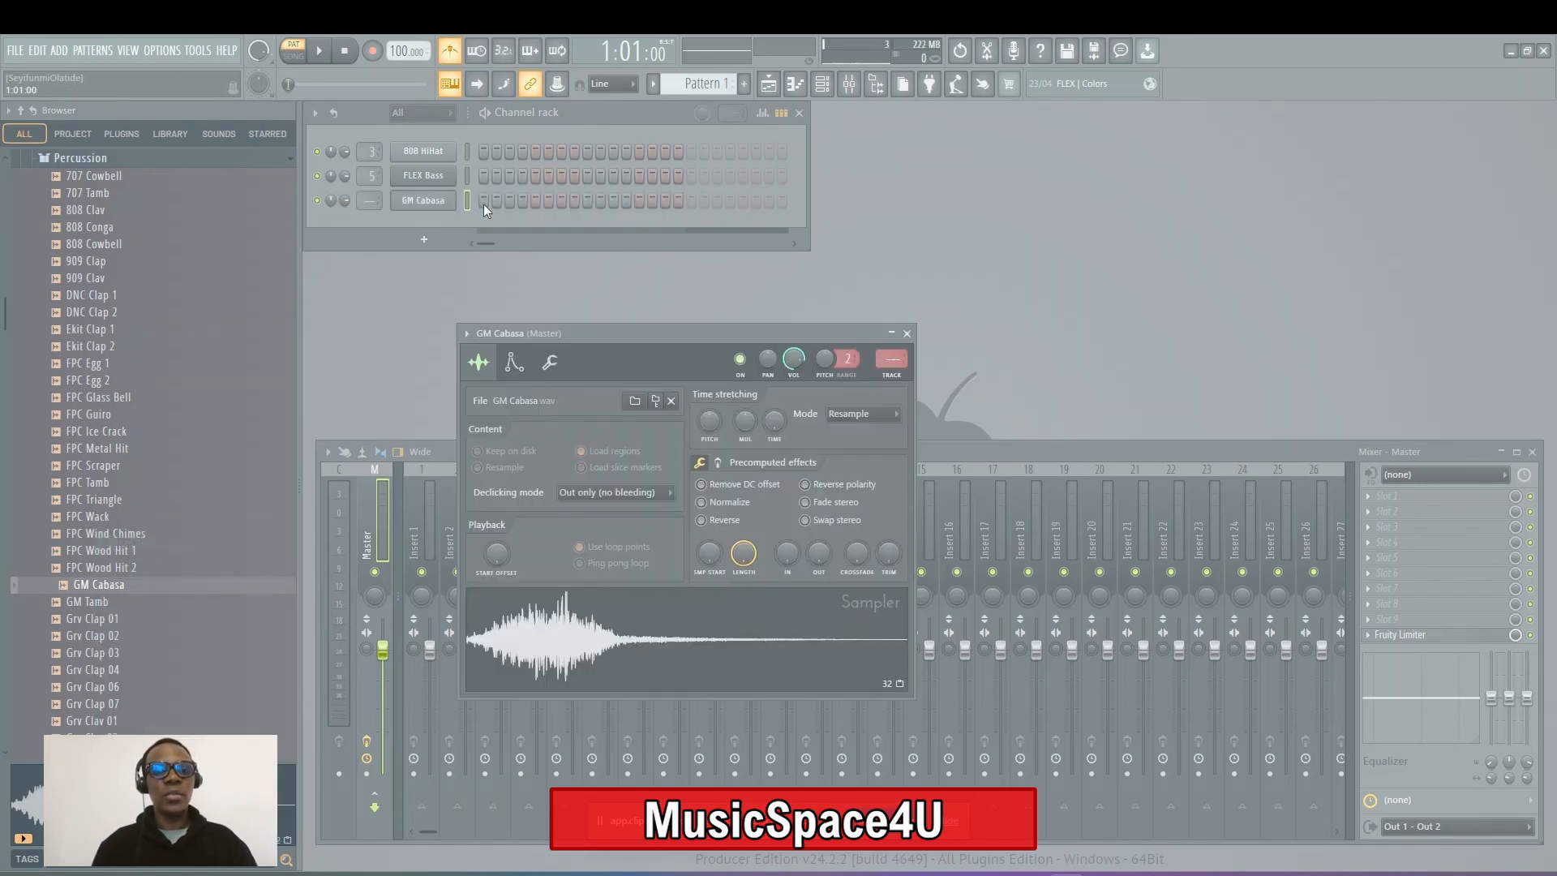
pyautogui.click(907, 334)
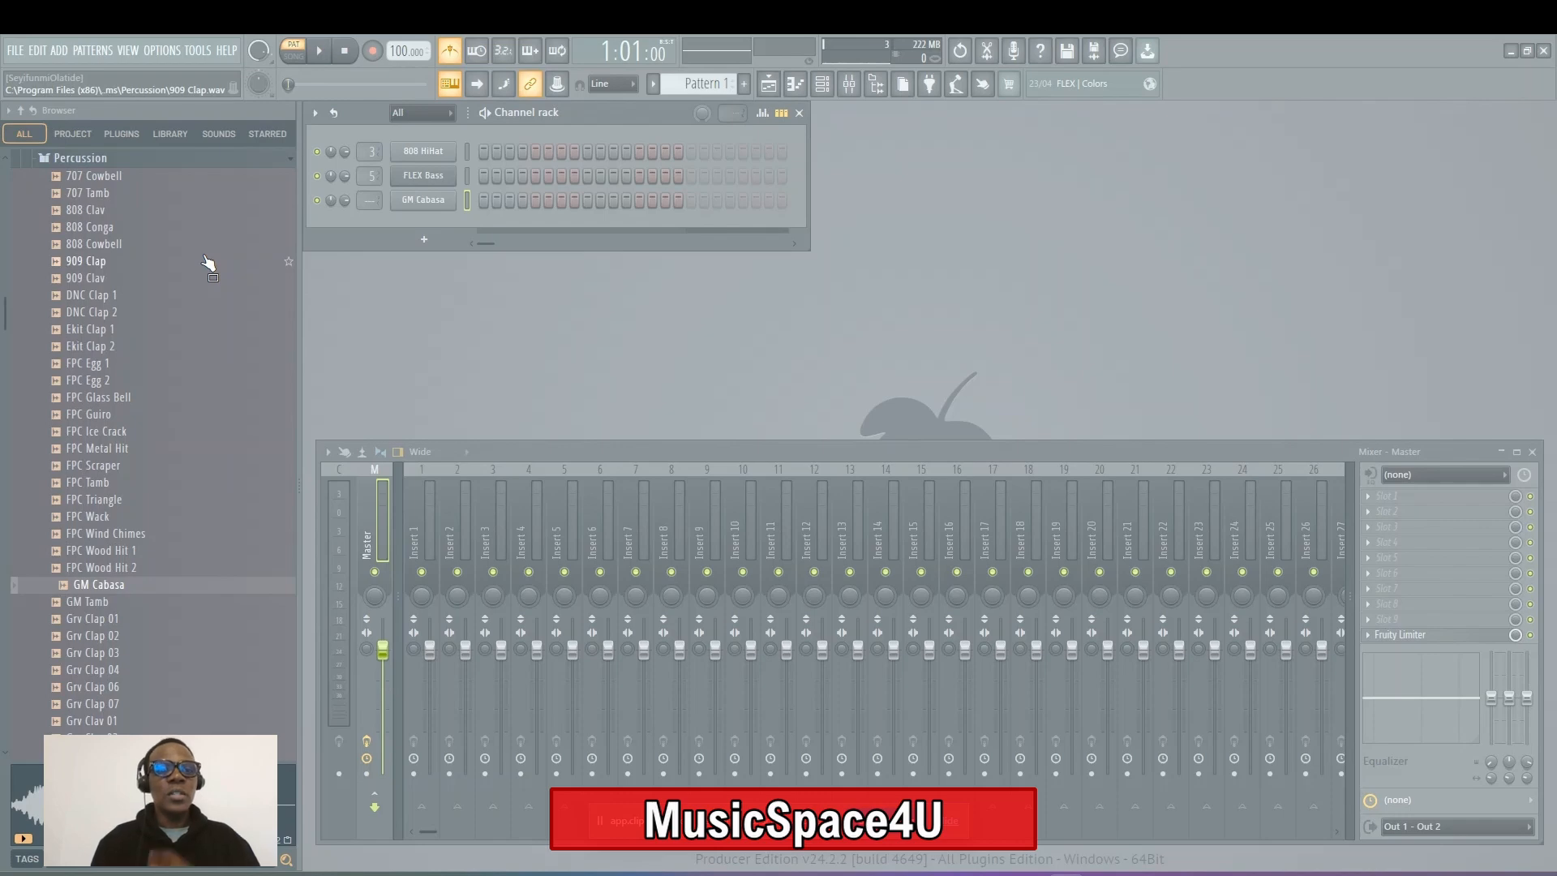
# Preview HIP_Snaph from the Legacy HipHop drums, load it into a new channel and close its sampler window
pyautogui.click(81, 159)
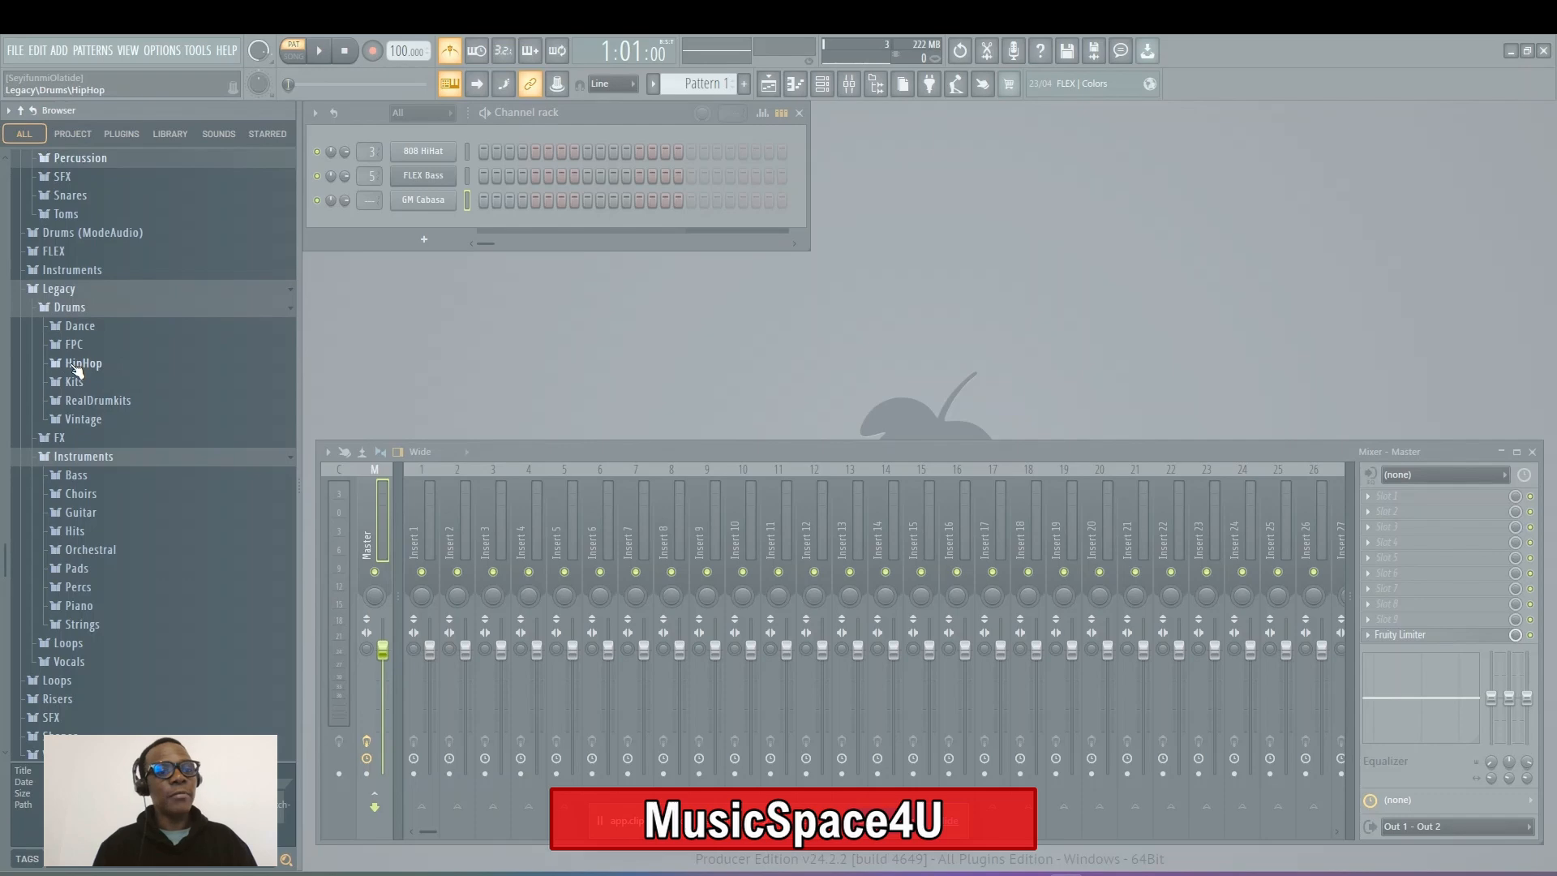
pyautogui.click(77, 364)
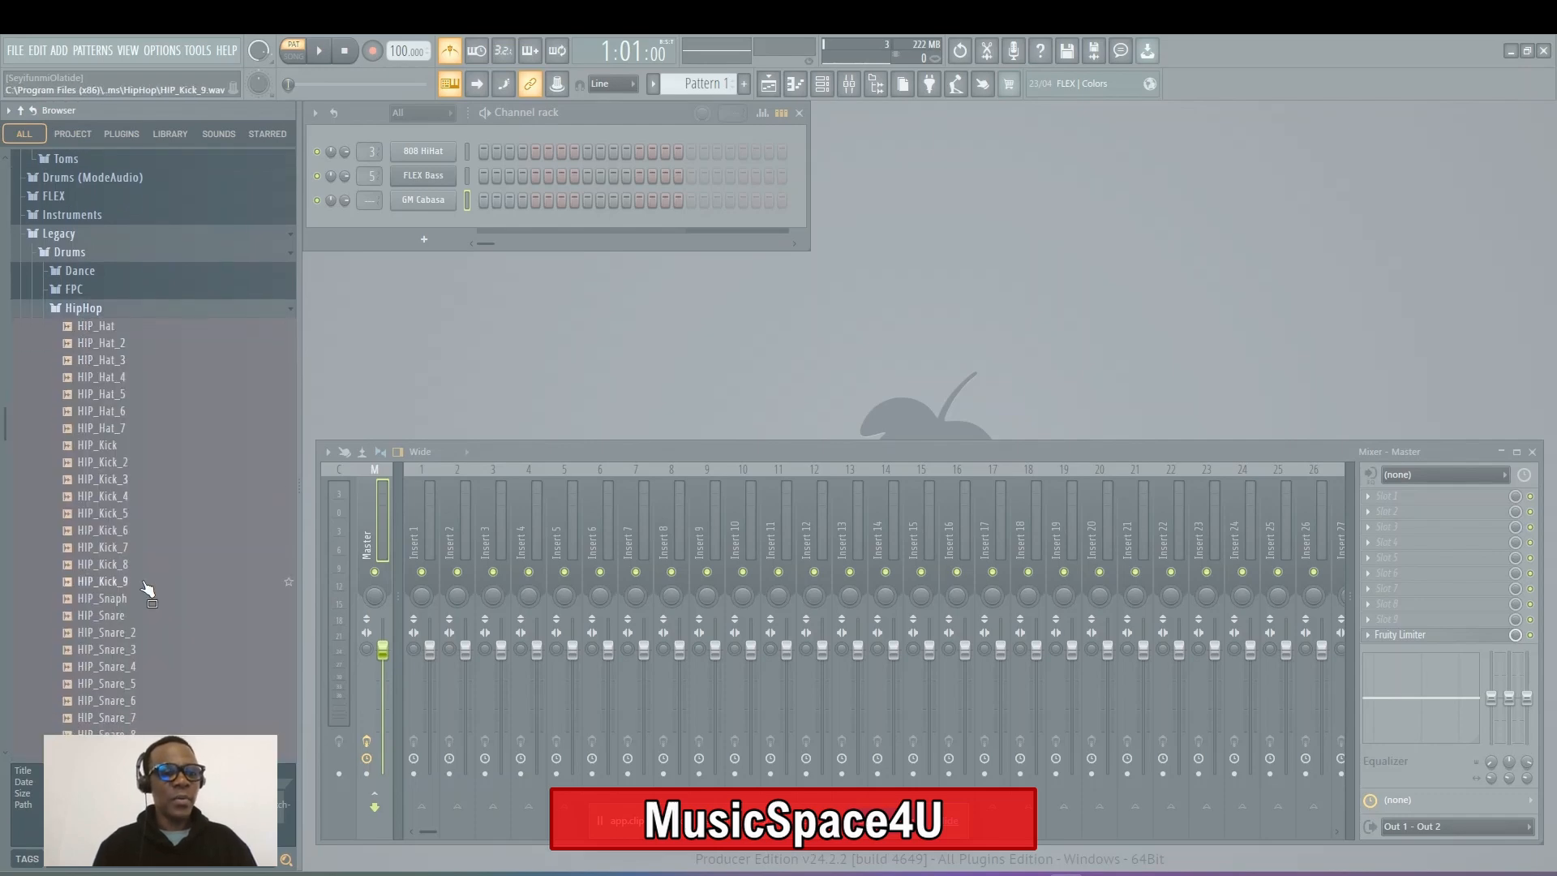
pyautogui.click(115, 601)
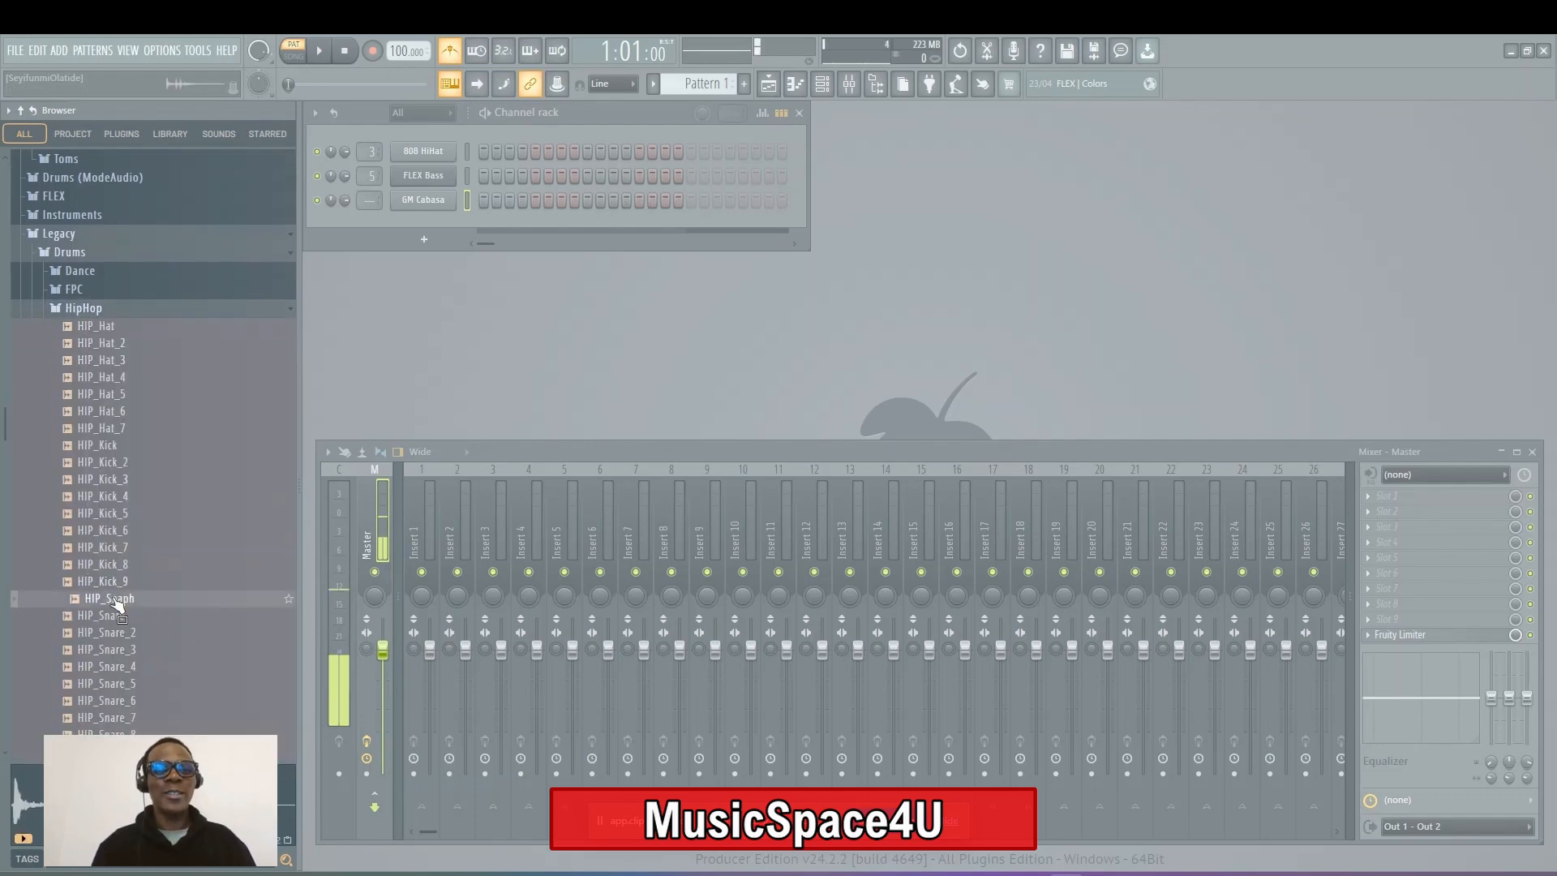
pyautogui.rightClick(115, 602)
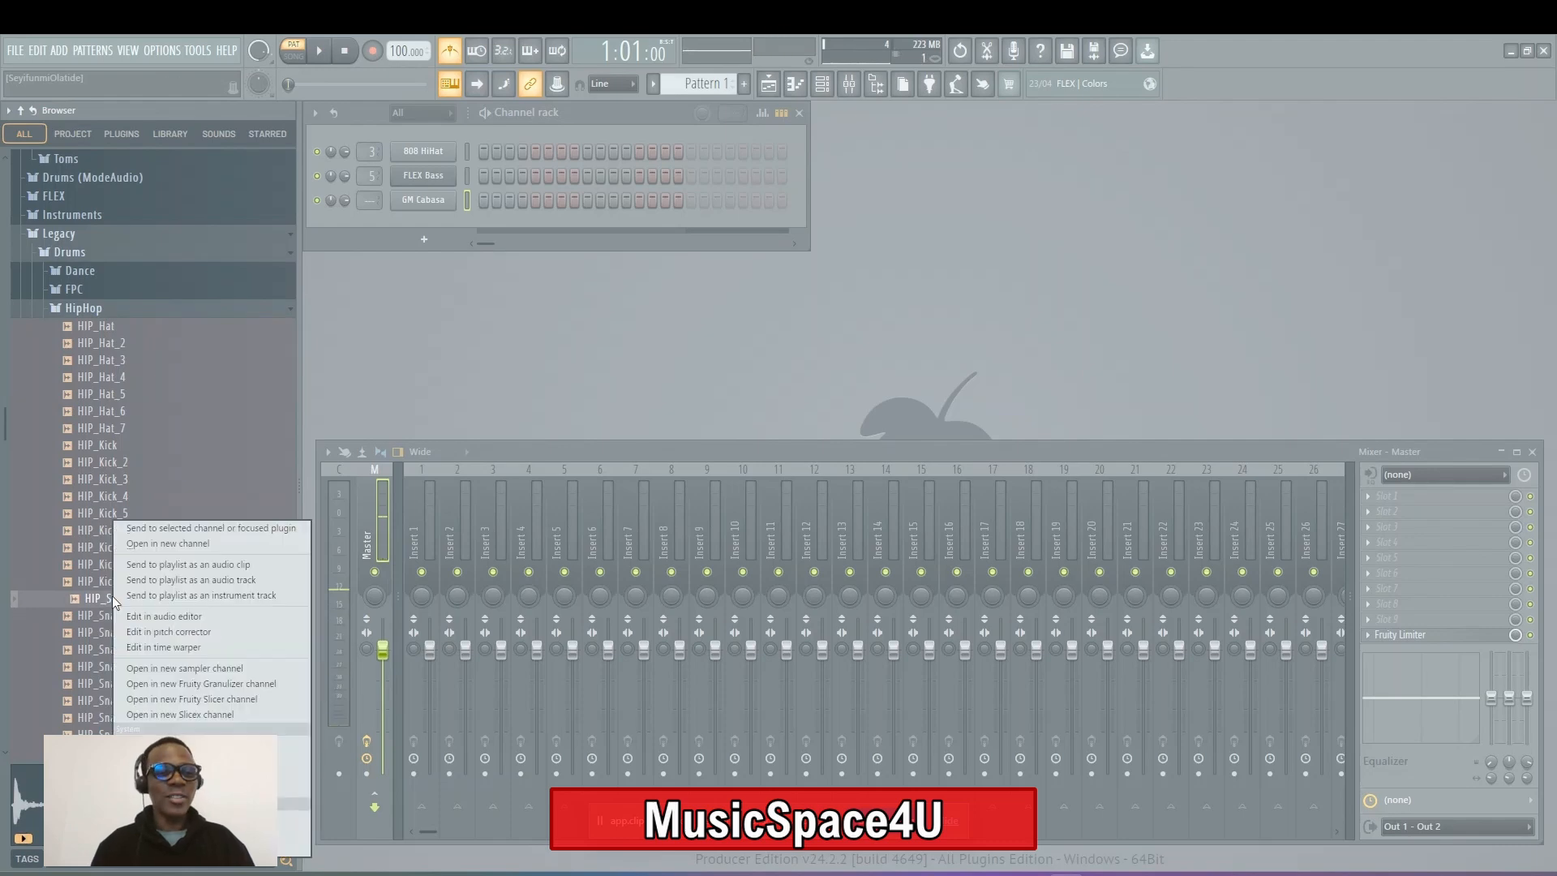
pyautogui.click(193, 545)
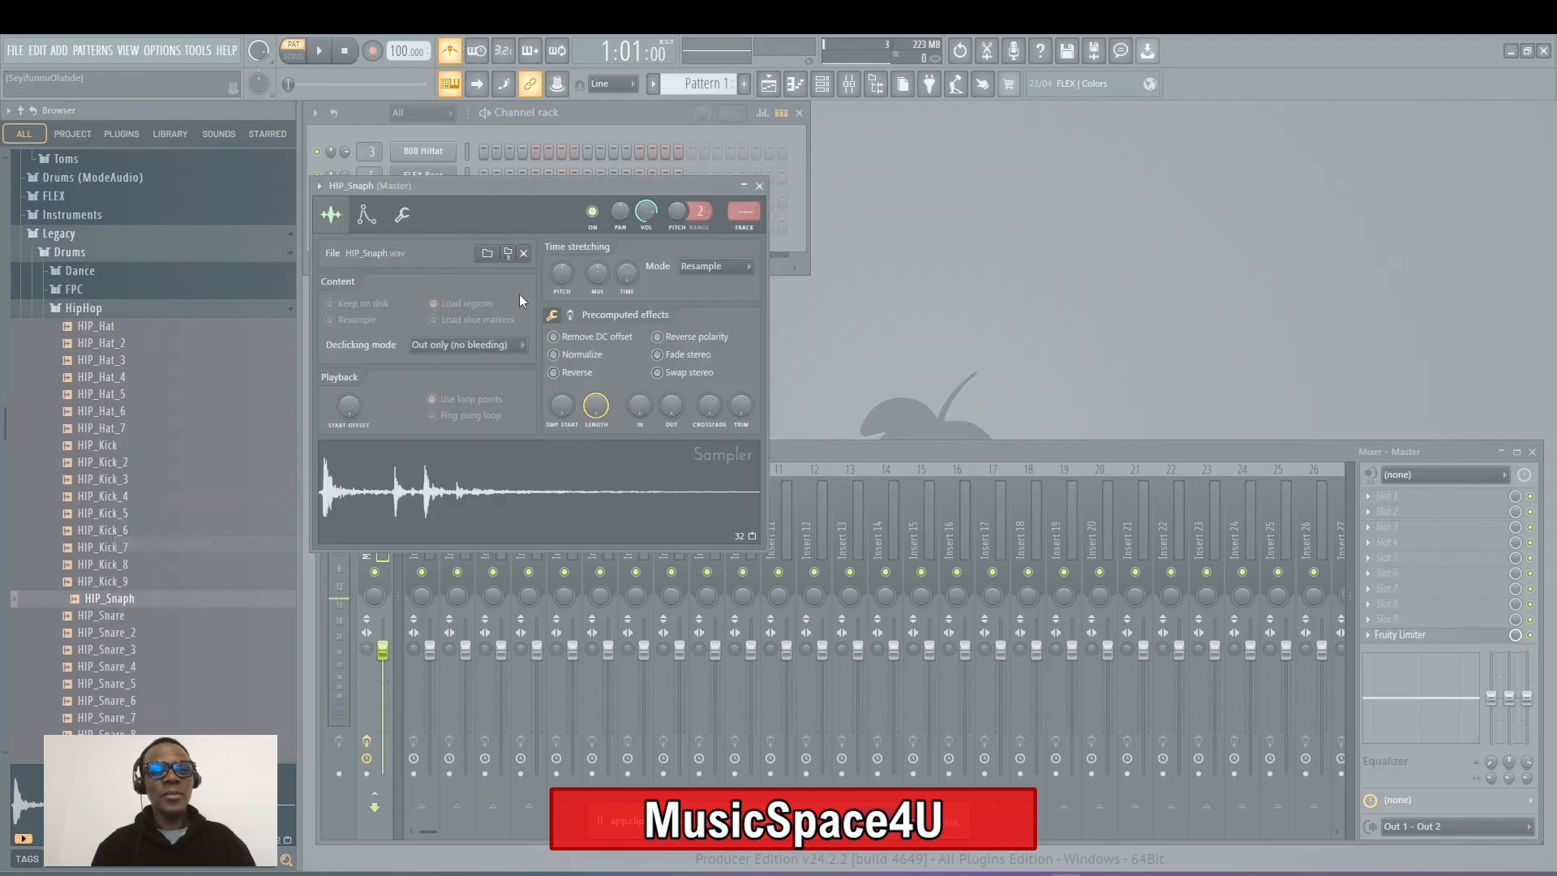
pyautogui.click(759, 185)
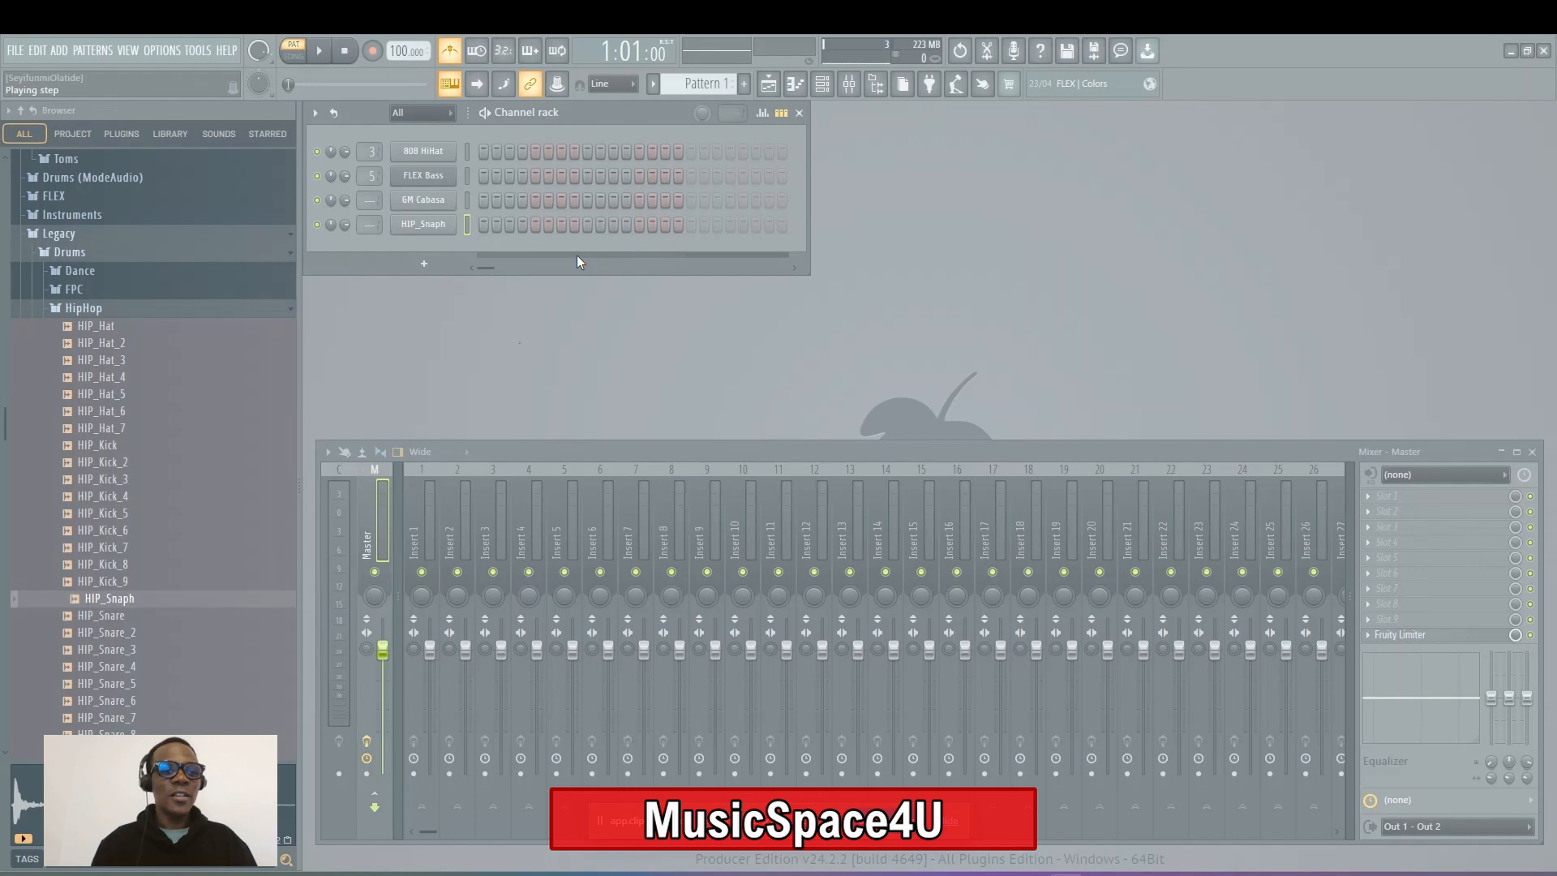
# Preview RD_Shaker from the Legacy RealDrumkits folder, load it into a new channel and close its sampler window
pyautogui.click(95, 309)
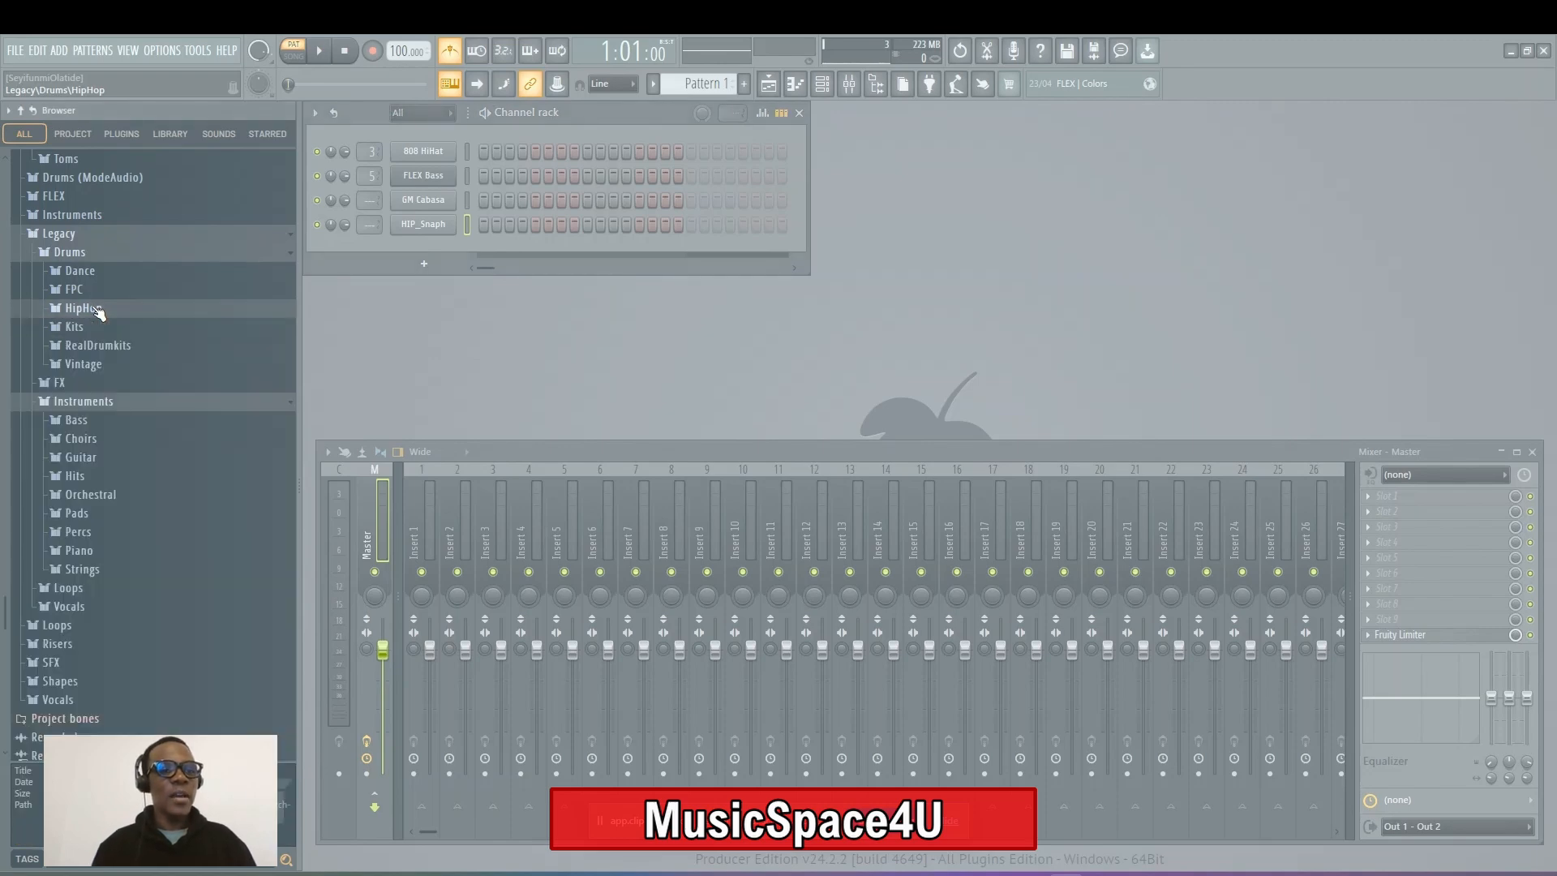
pyautogui.click(87, 272)
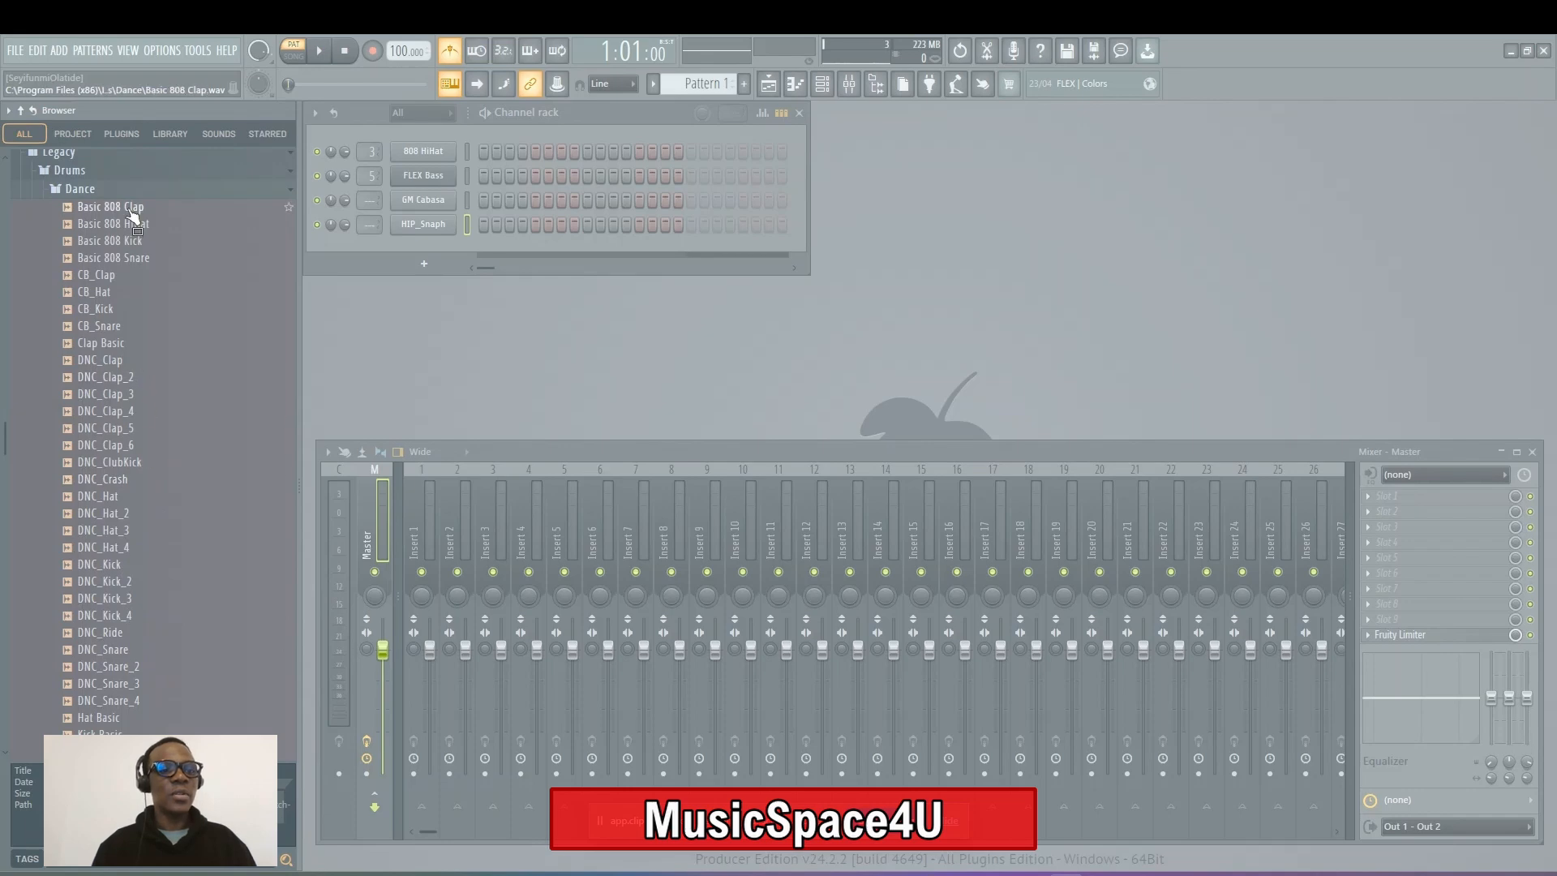
pyautogui.click(86, 194)
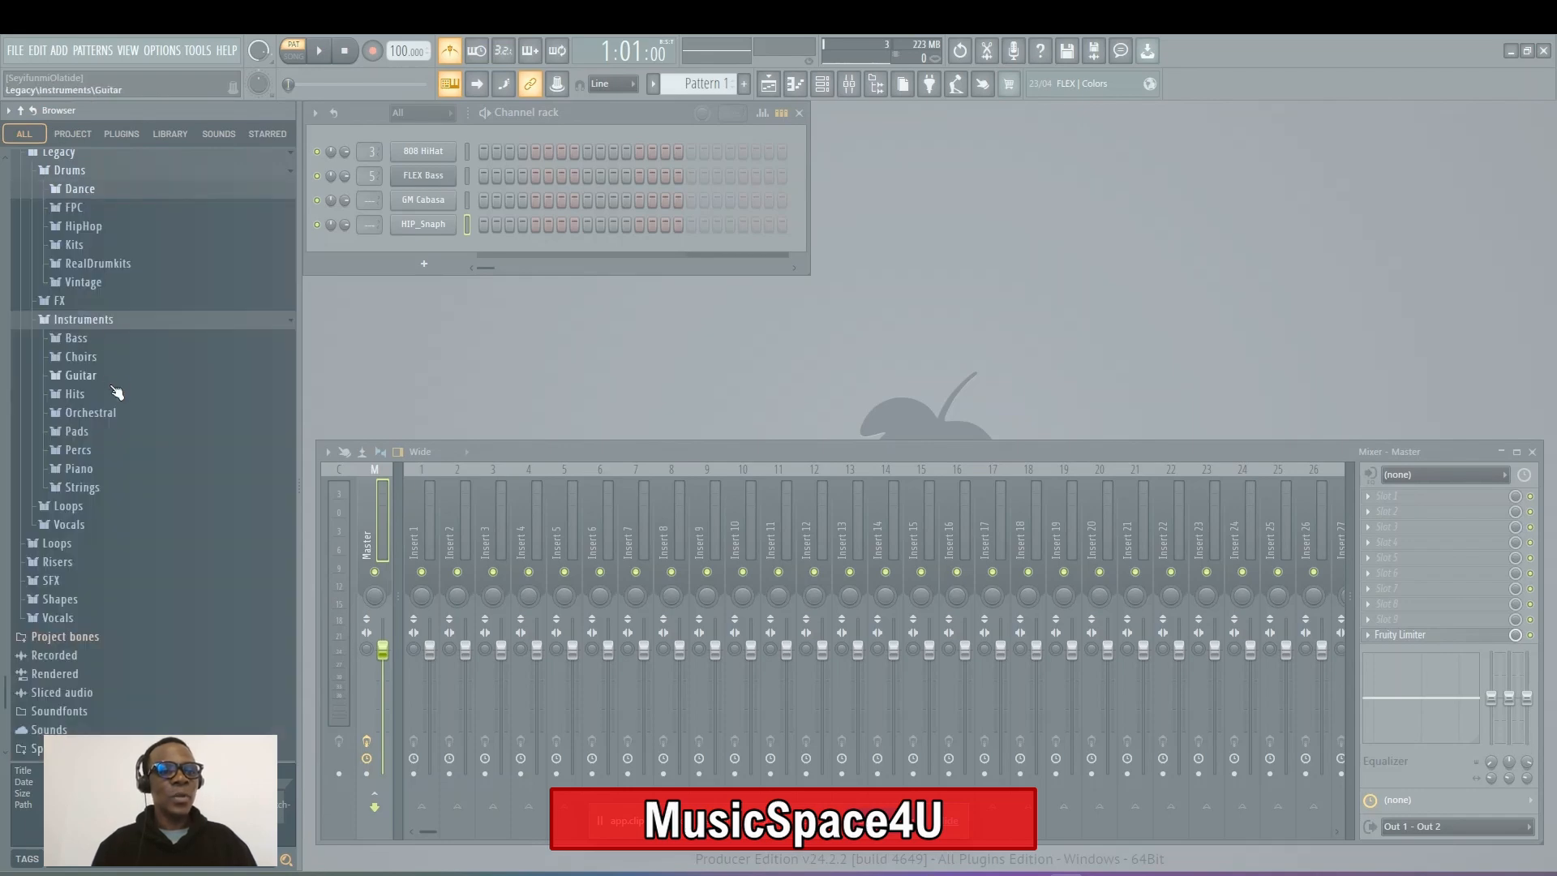
pyautogui.click(102, 266)
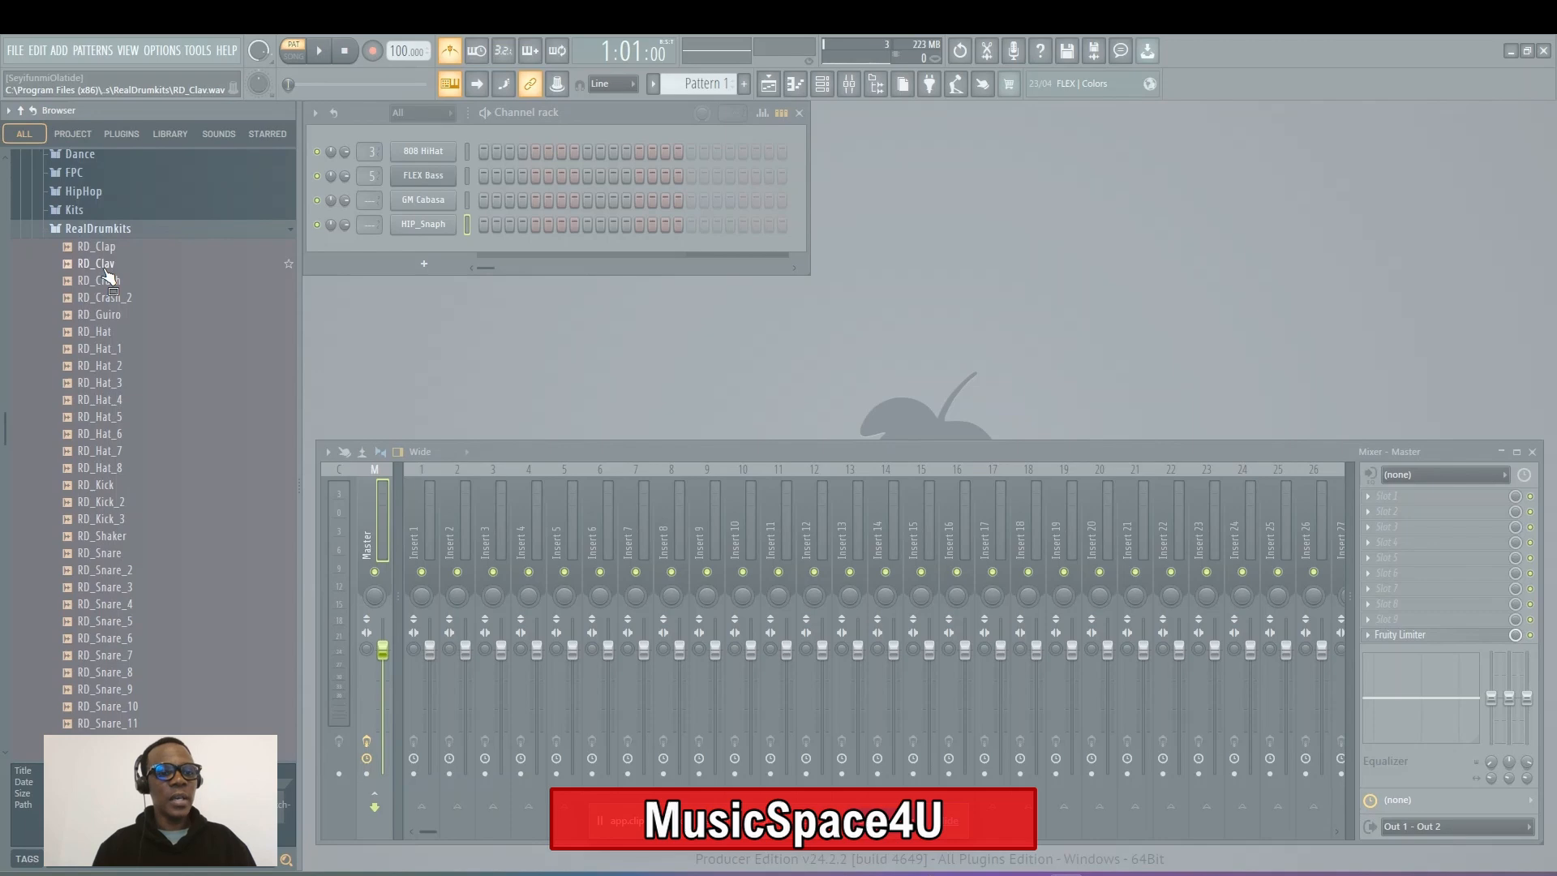
pyautogui.click(95, 541)
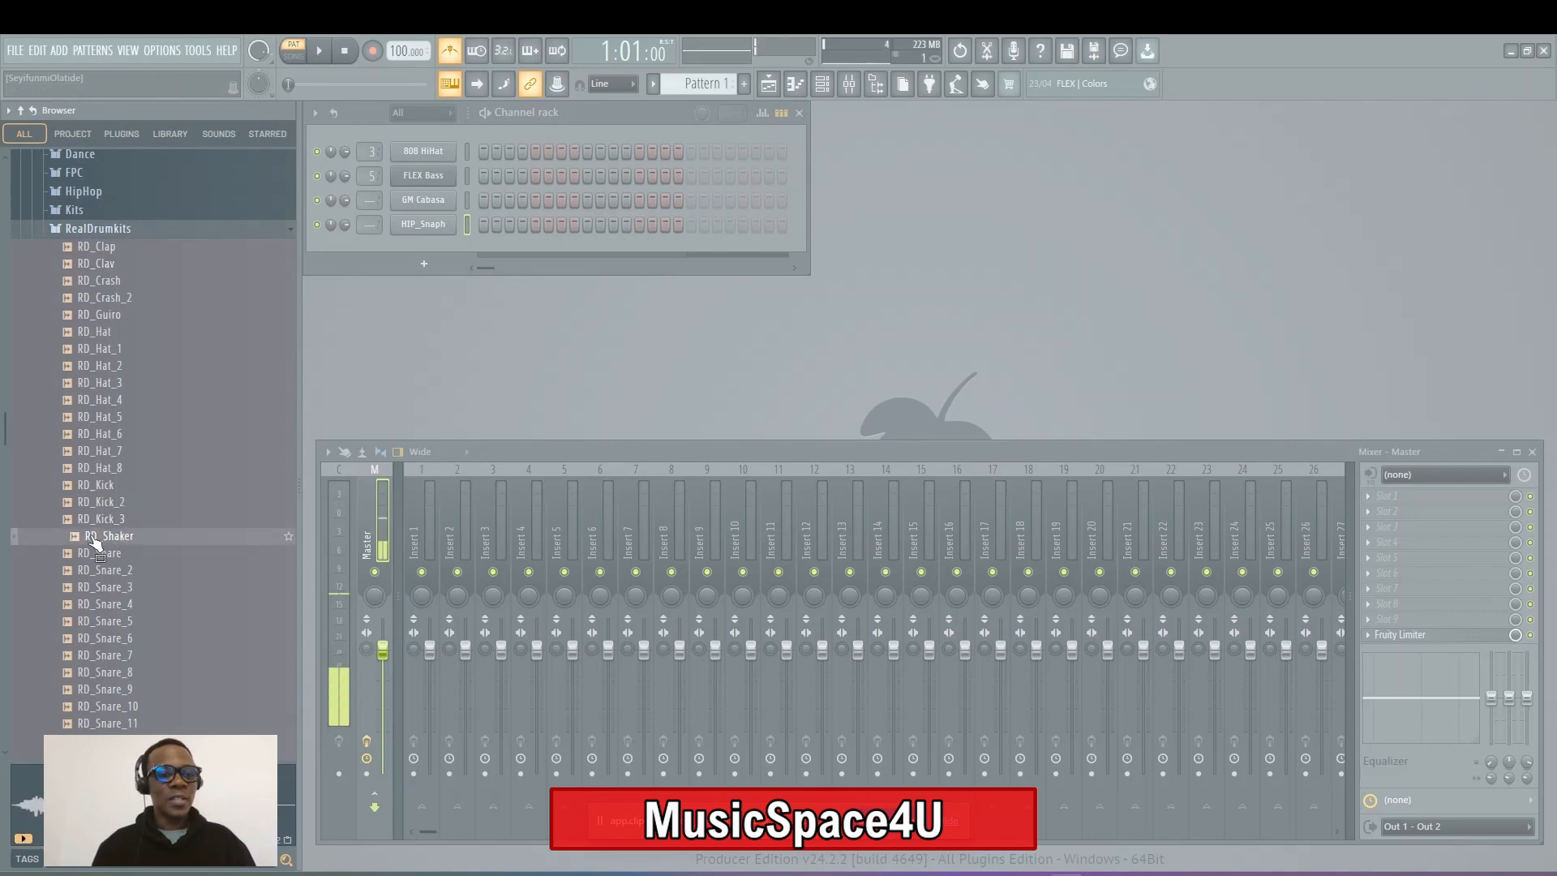
pyautogui.rightClick(90, 535)
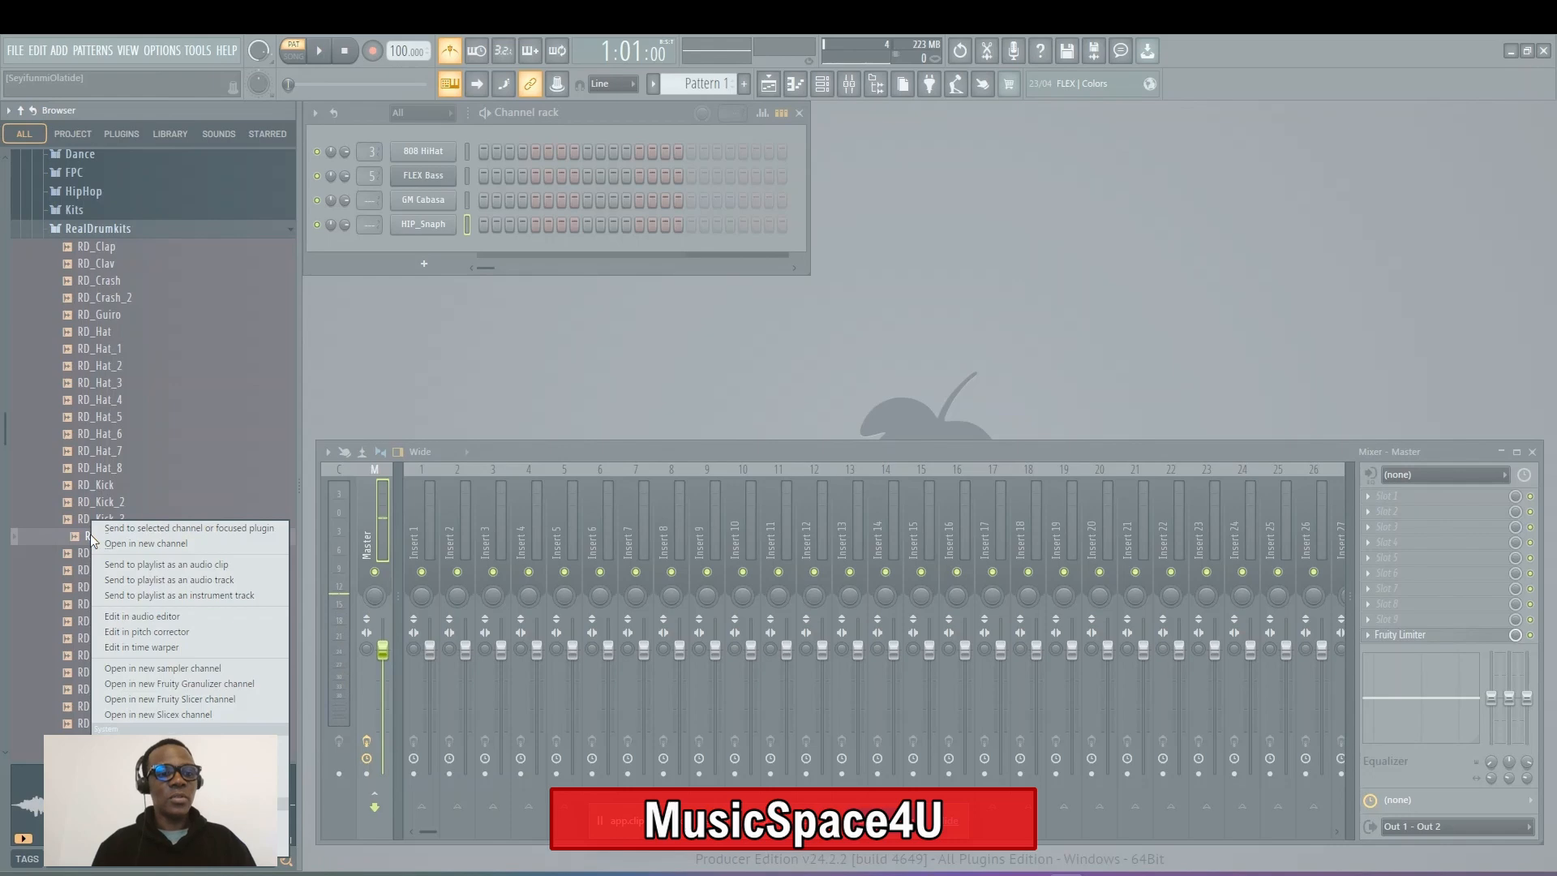
pyautogui.click(133, 545)
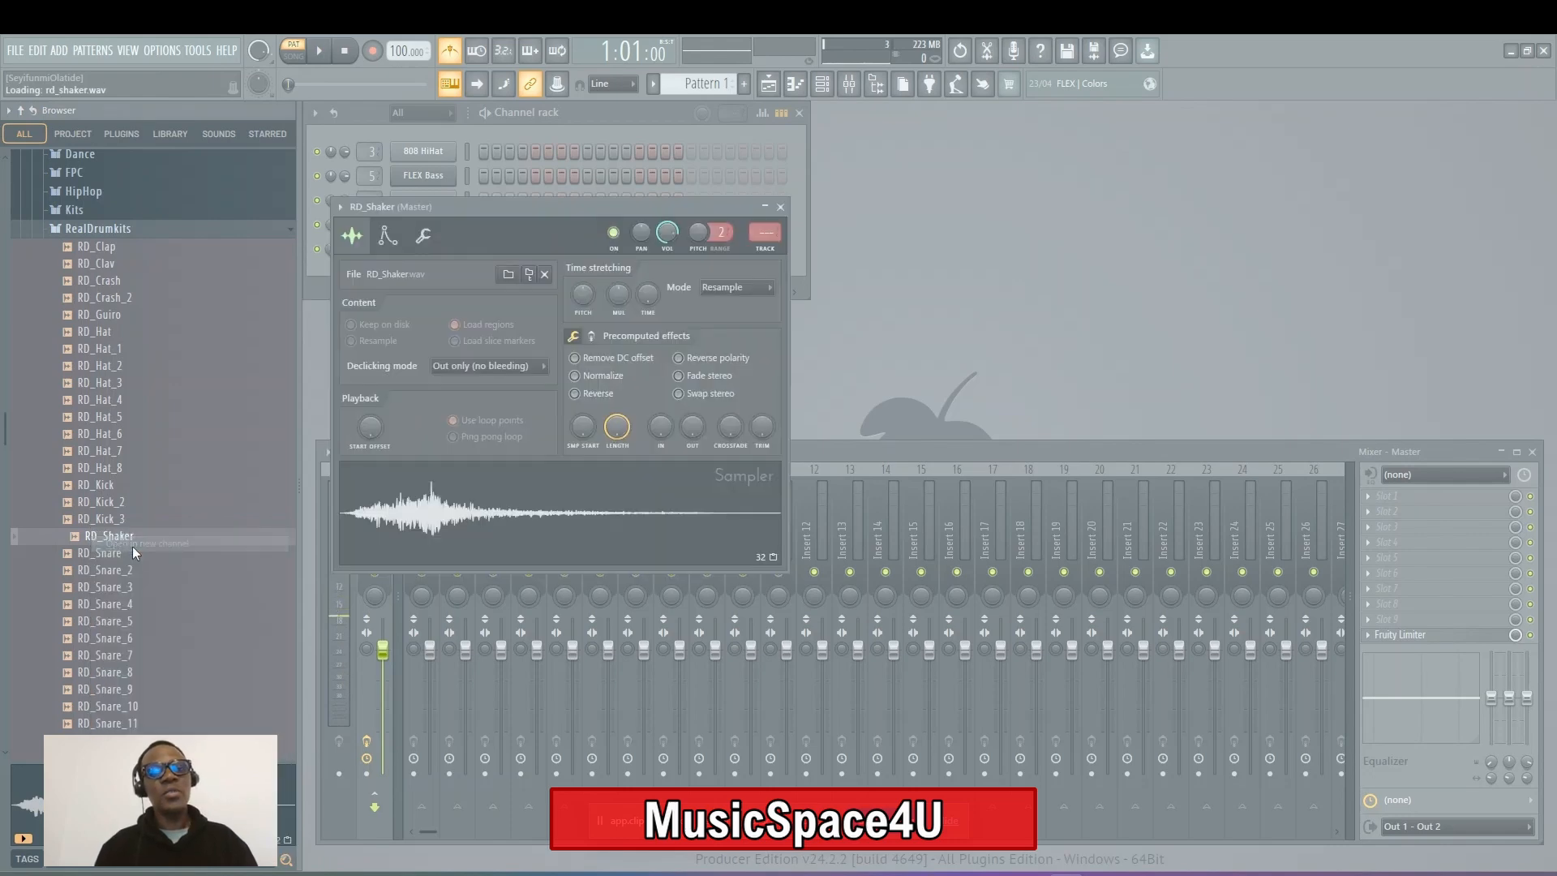
pyautogui.click(780, 206)
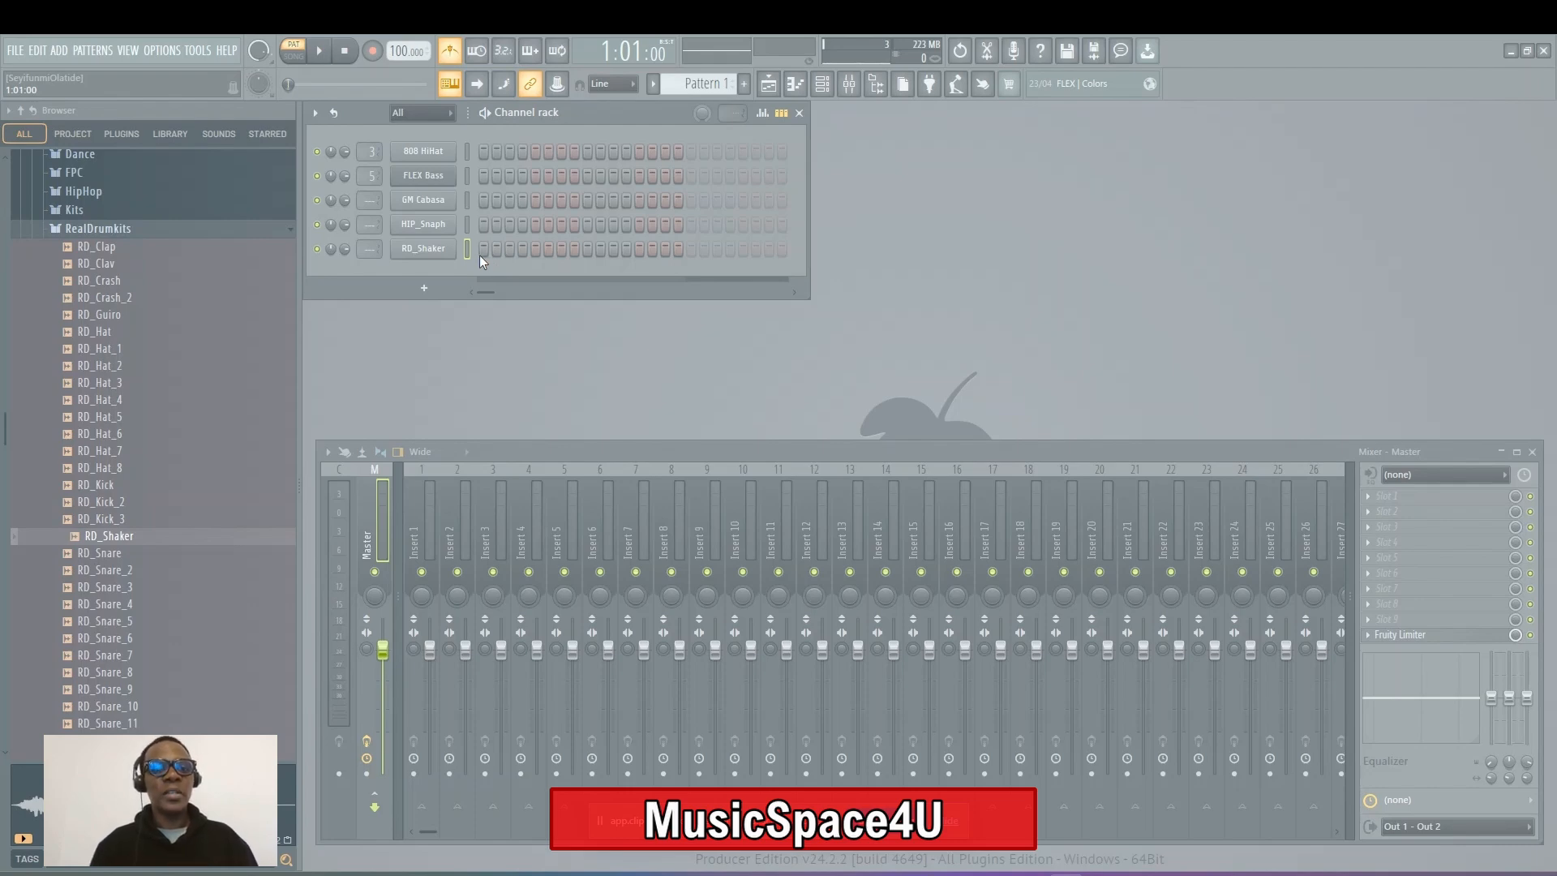
# With the pattern playing, place a HIP_Snaph hit on step 13 and GM Cabasa hits on steps 1, 5, 9 and 13
pyautogui.press('space')
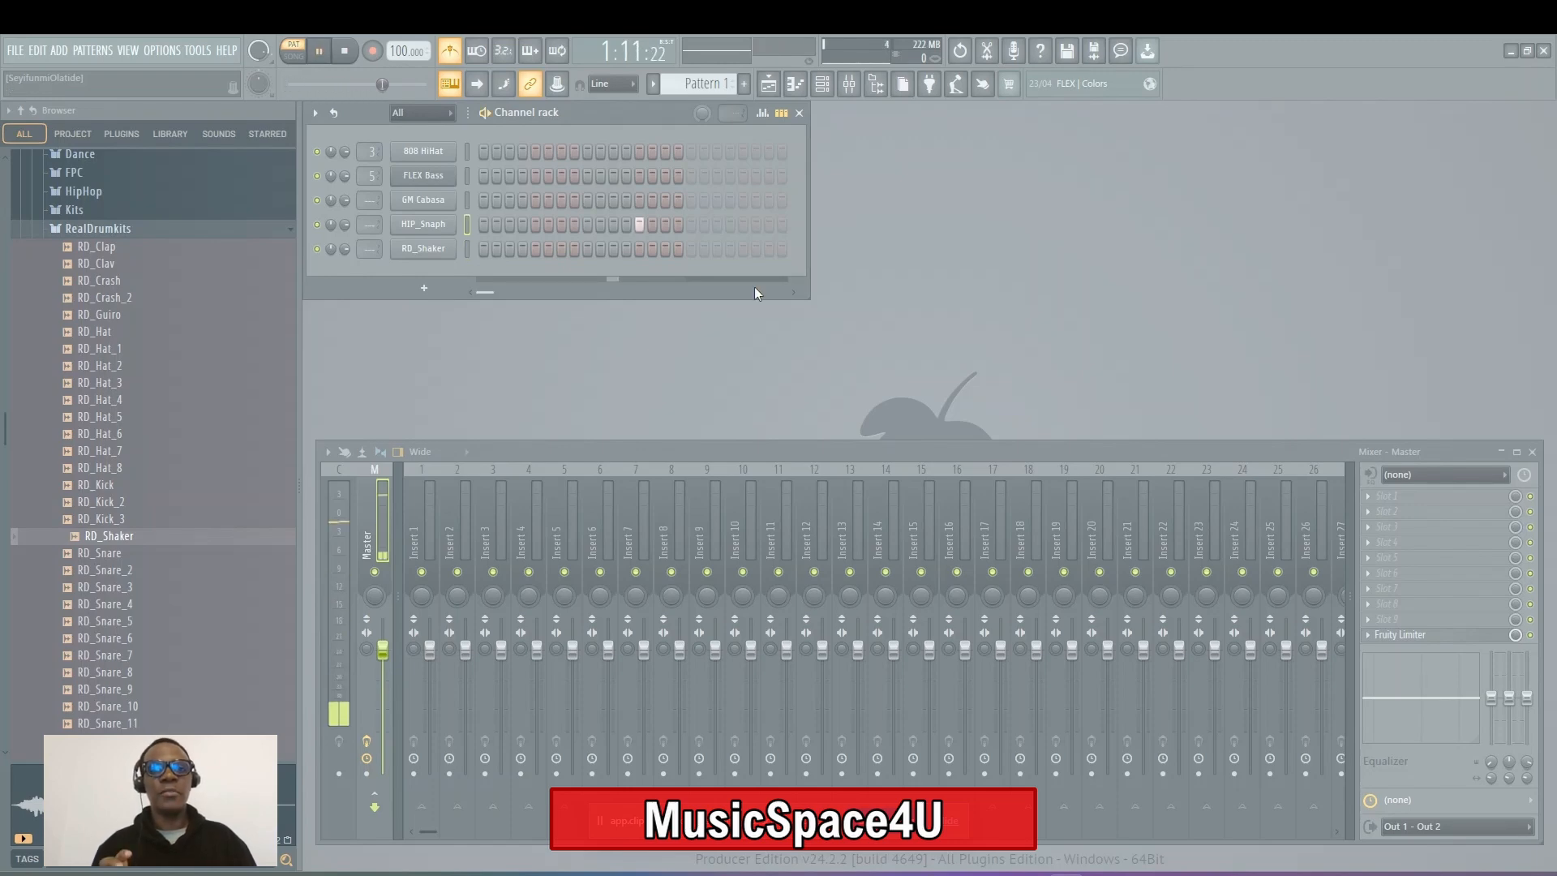
pyautogui.click(483, 201)
pyautogui.click(536, 200)
pyautogui.click(585, 201)
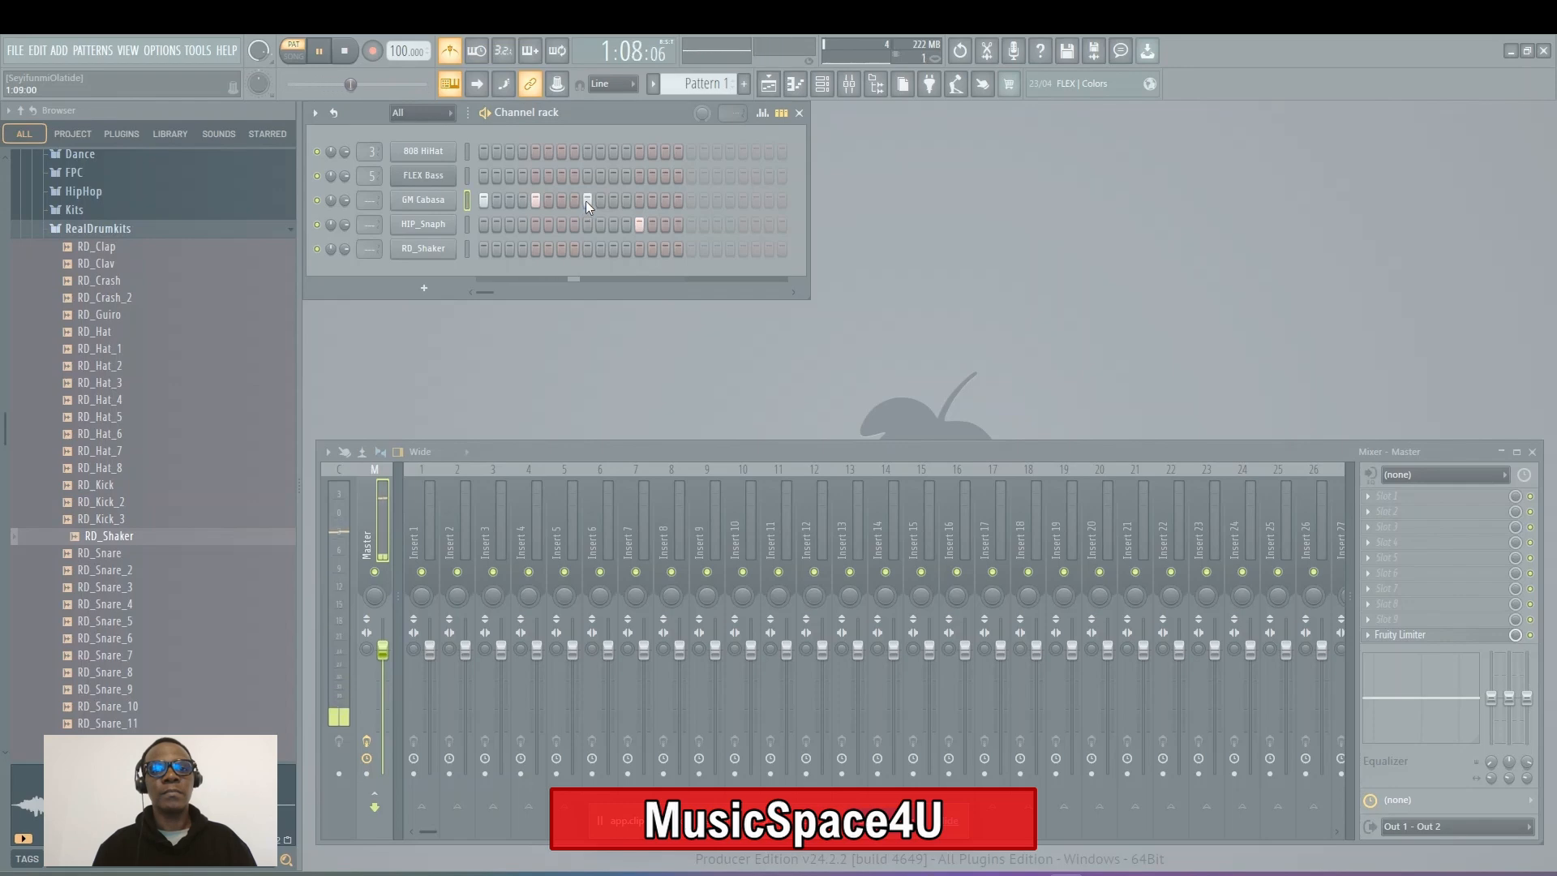
pyautogui.click(639, 201)
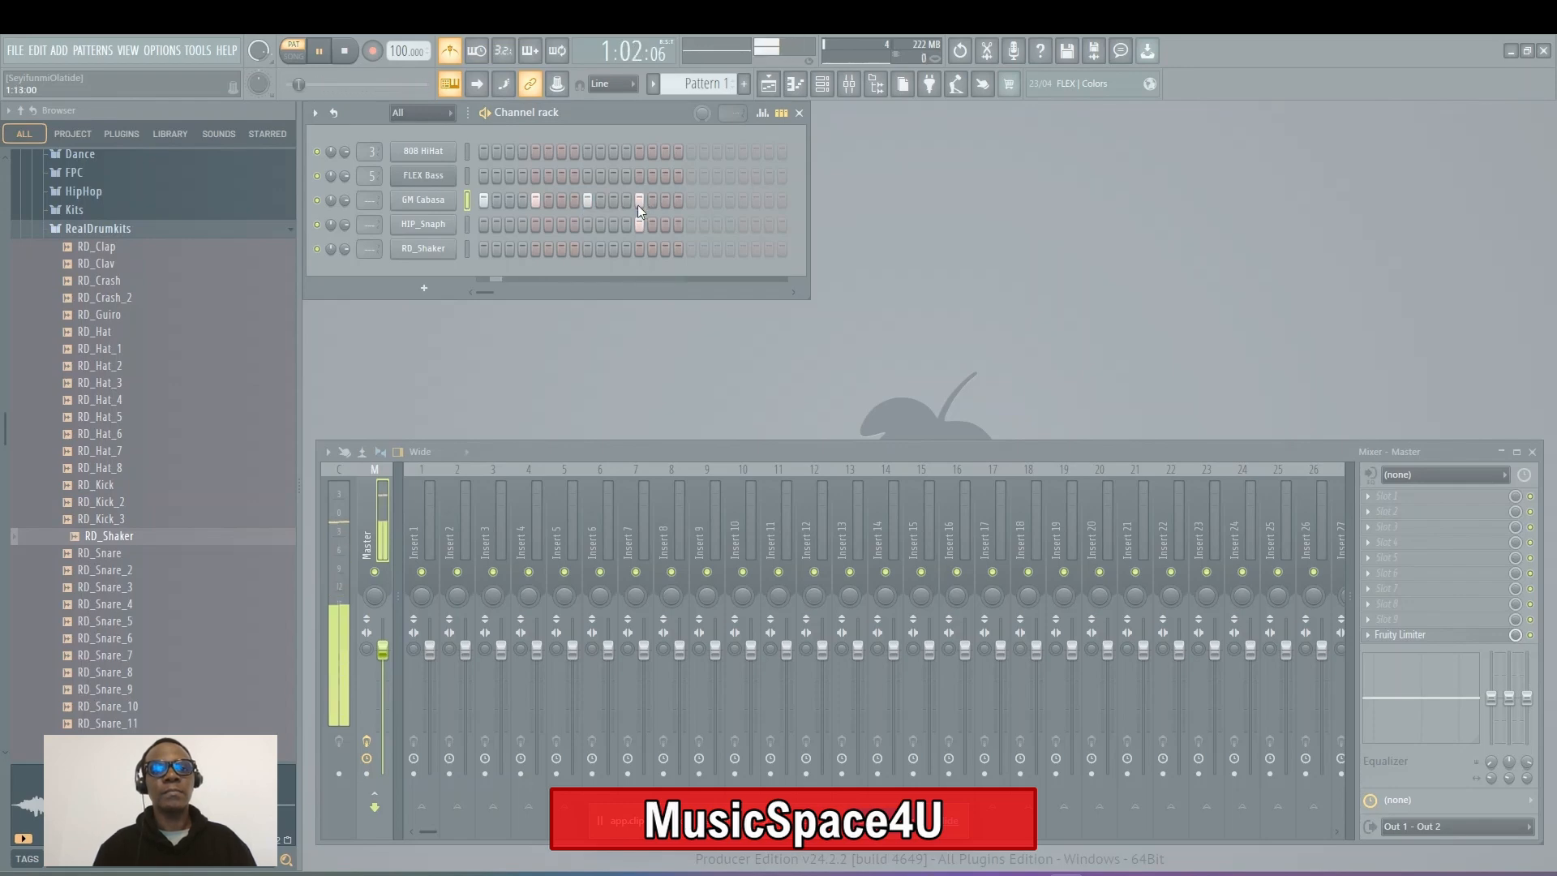
# Place RD_Shaker hits on steps 2, 3, 6, 7, 8, 10, 11, 12, 15 and 16, and stop playback
pyautogui.click(495, 252)
pyautogui.click(507, 251)
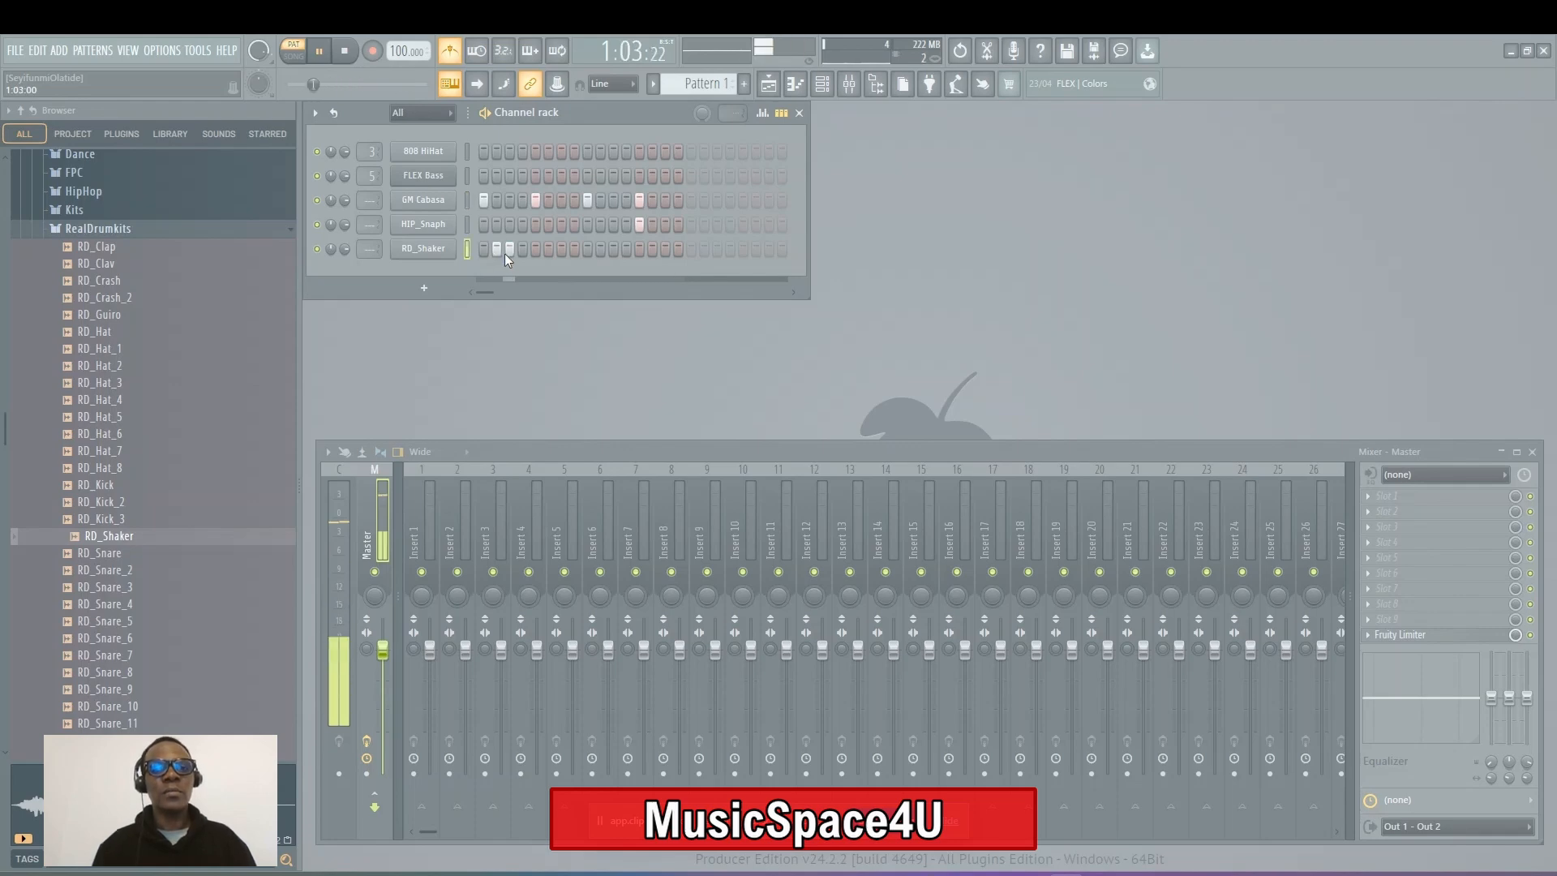
pyautogui.click(548, 250)
pyautogui.click(562, 253)
pyautogui.click(570, 254)
pyautogui.click(601, 250)
pyautogui.click(613, 251)
pyautogui.click(623, 251)
pyautogui.click(665, 248)
pyautogui.click(677, 248)
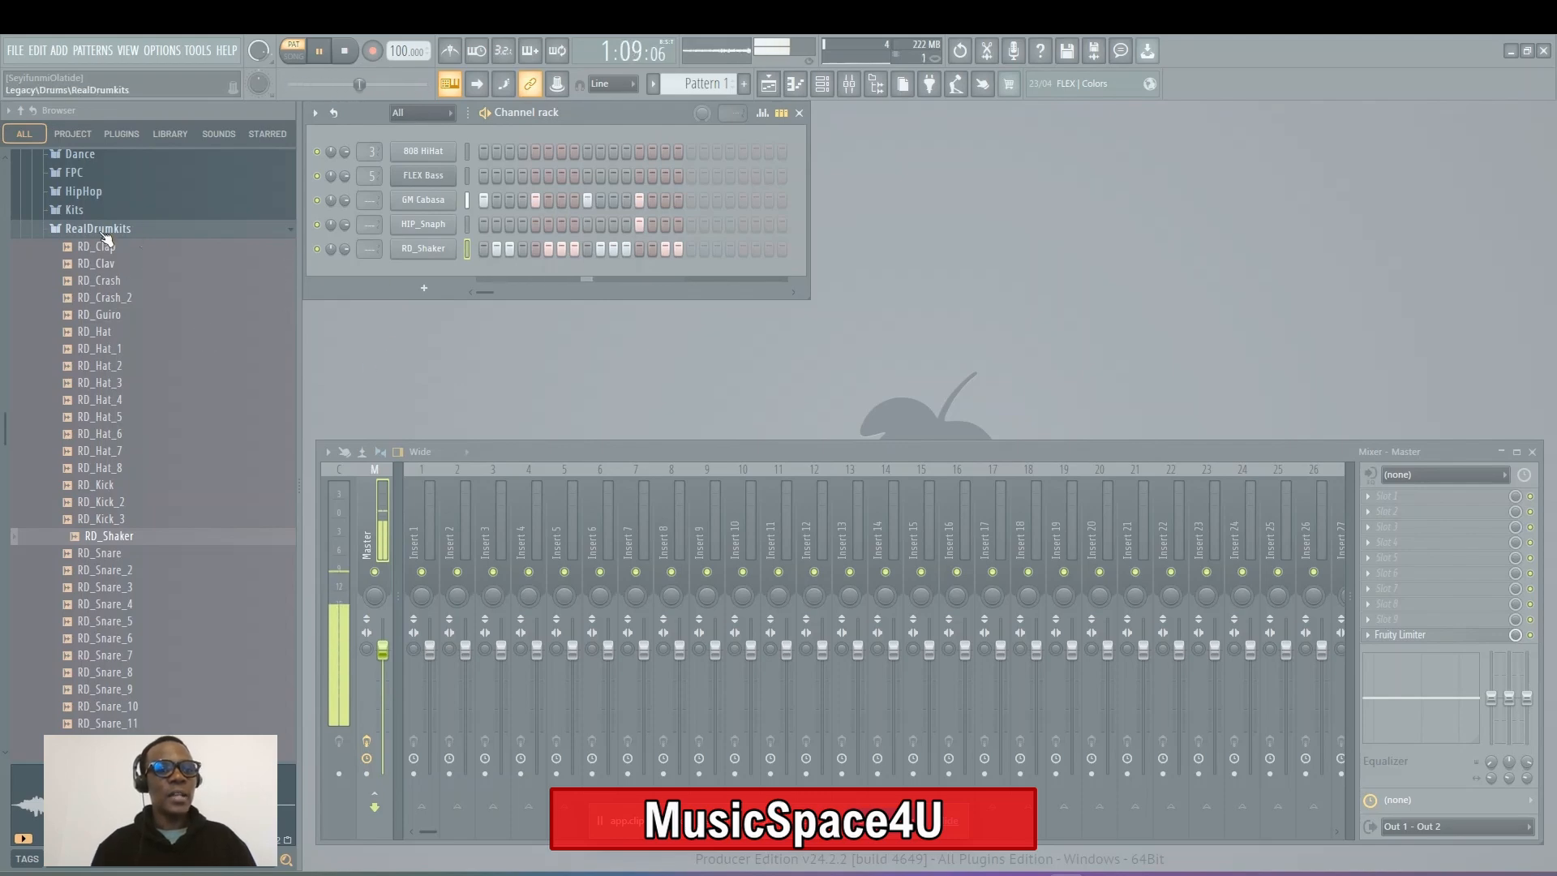
pyautogui.press('space')
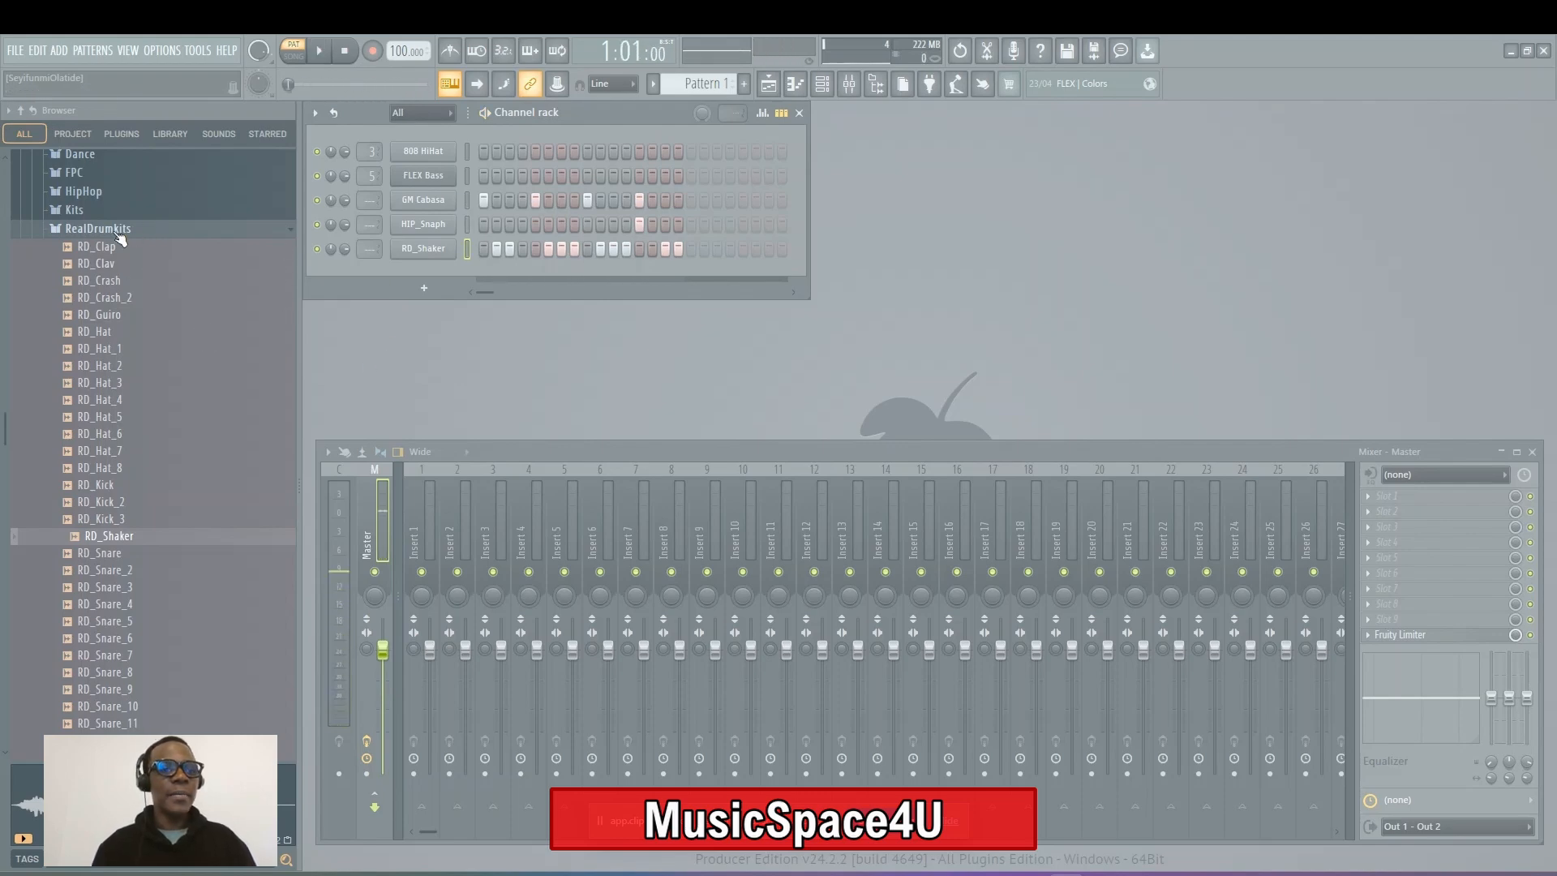
# Browse the Legacy drum folders and audition the Dance clap samples from DNC_Clap to DNC_Clap_6
pyautogui.click(117, 232)
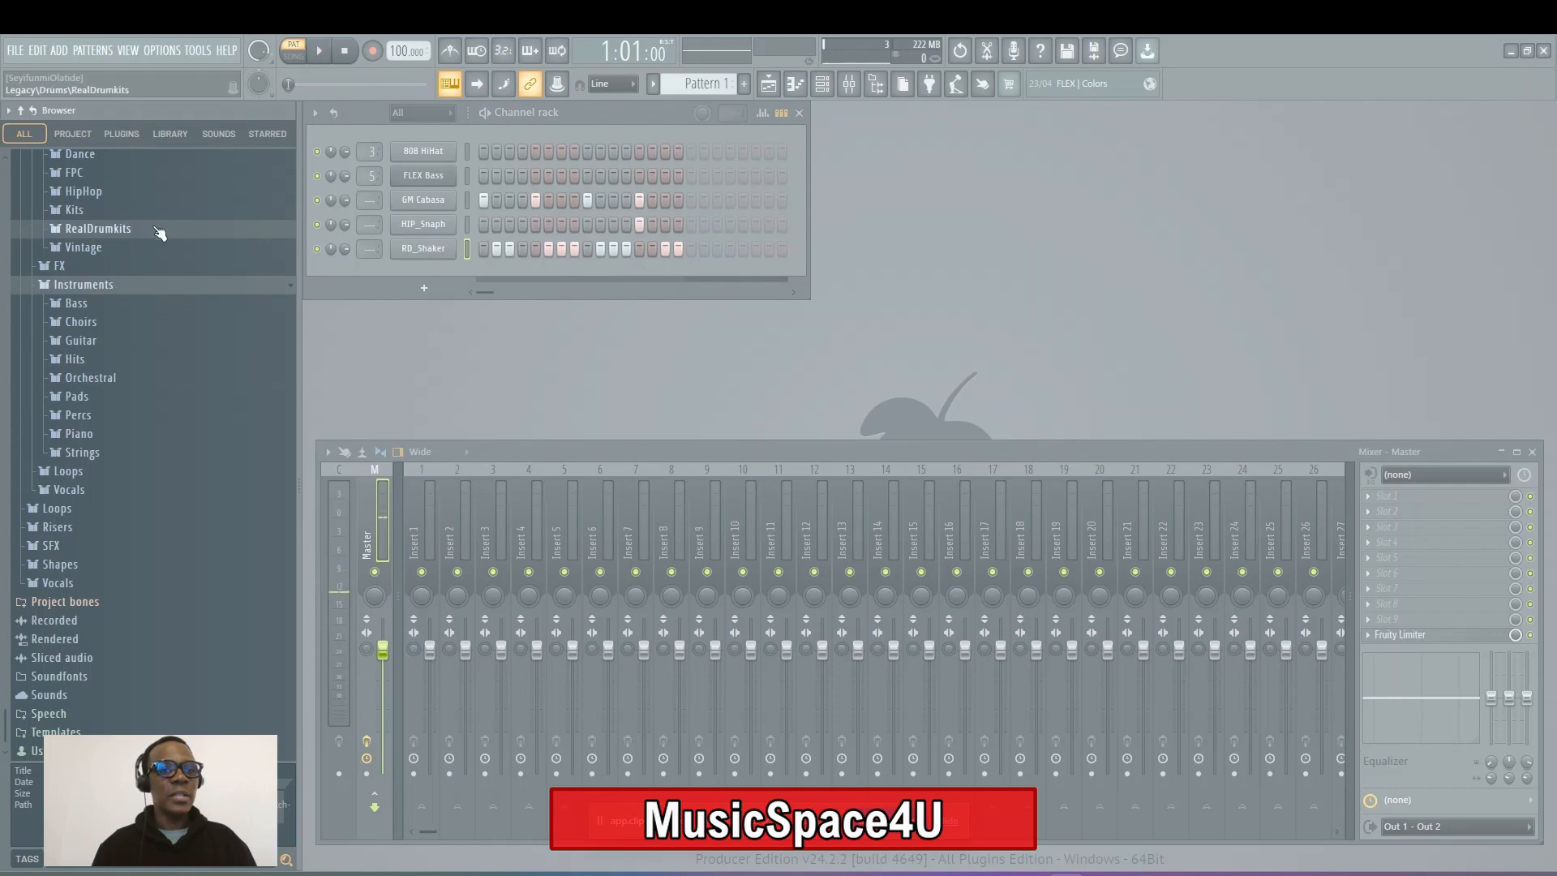
pyautogui.click(89, 193)
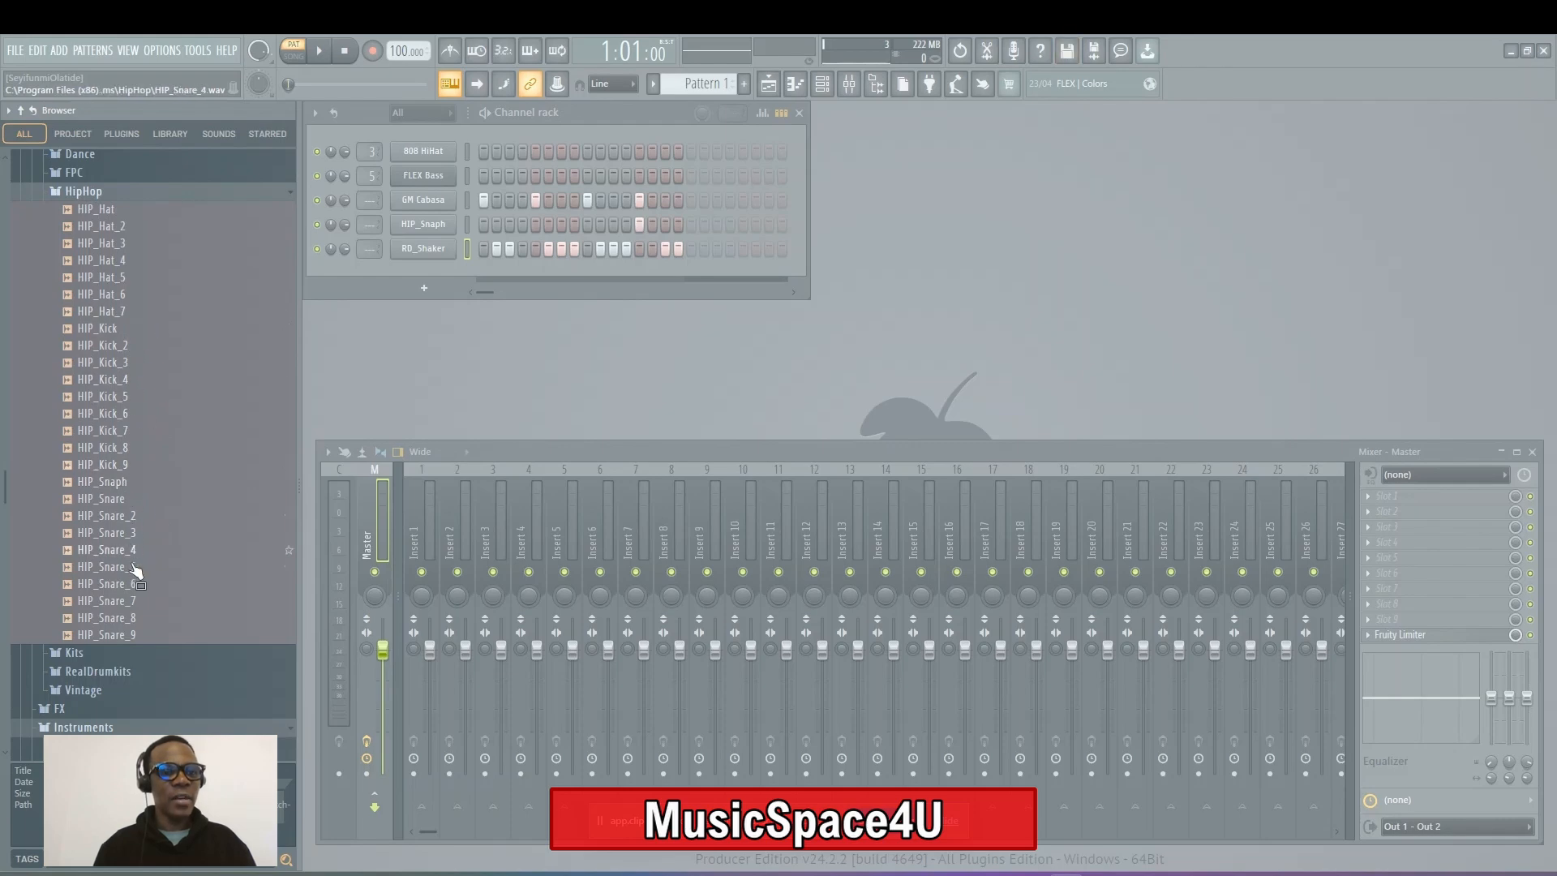
pyautogui.click(94, 192)
pyautogui.click(98, 157)
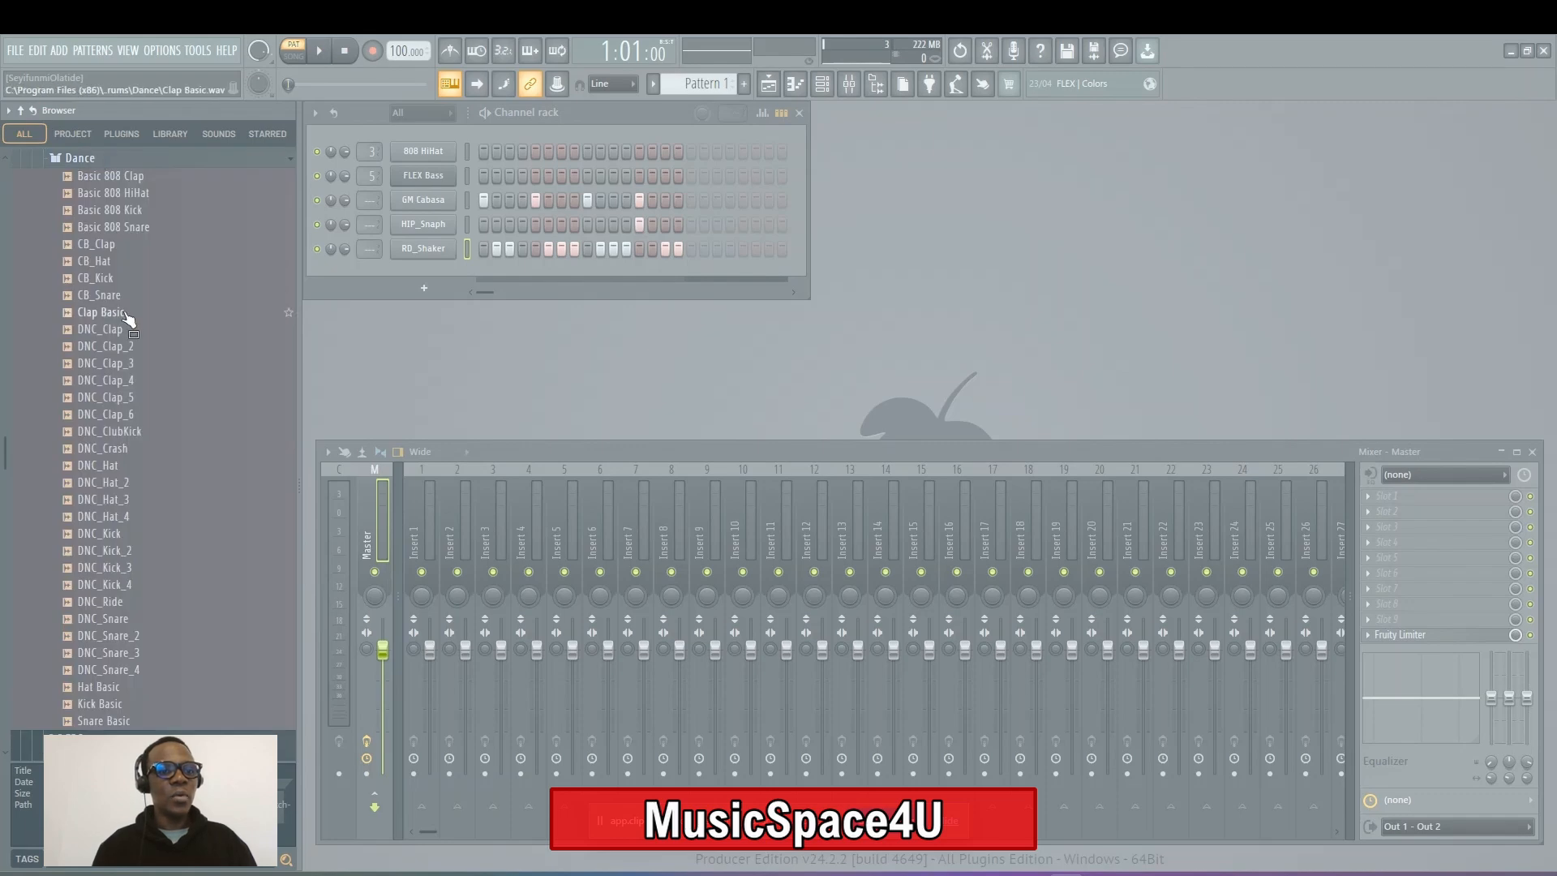
pyautogui.click(114, 331)
pyautogui.click(115, 346)
pyautogui.click(115, 363)
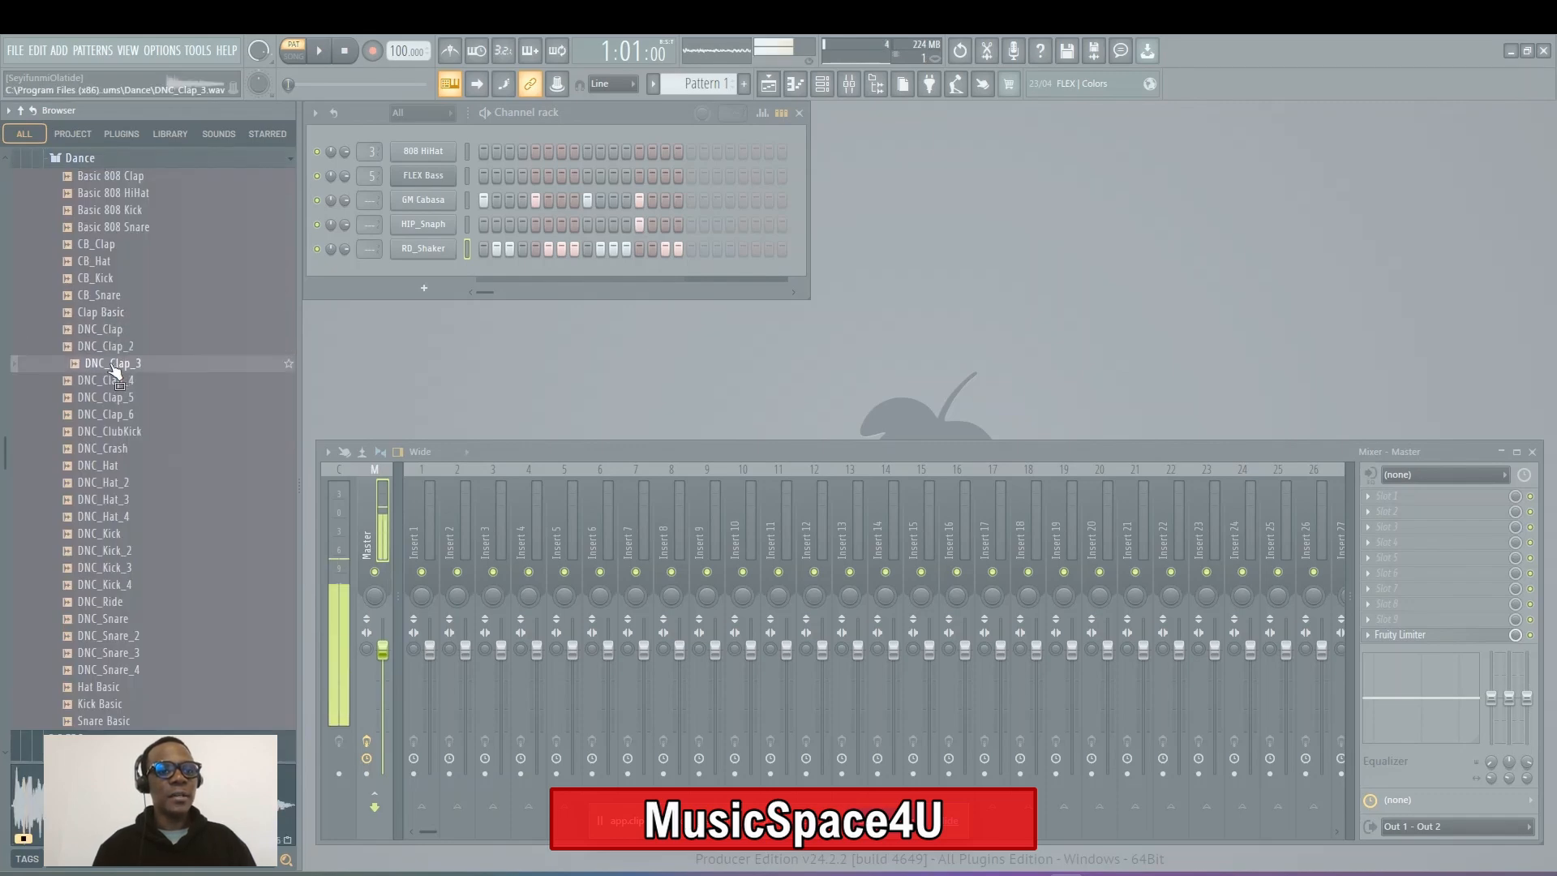
pyautogui.click(115, 383)
pyautogui.click(118, 398)
pyautogui.click(119, 415)
pyautogui.click(119, 420)
pyautogui.click(117, 418)
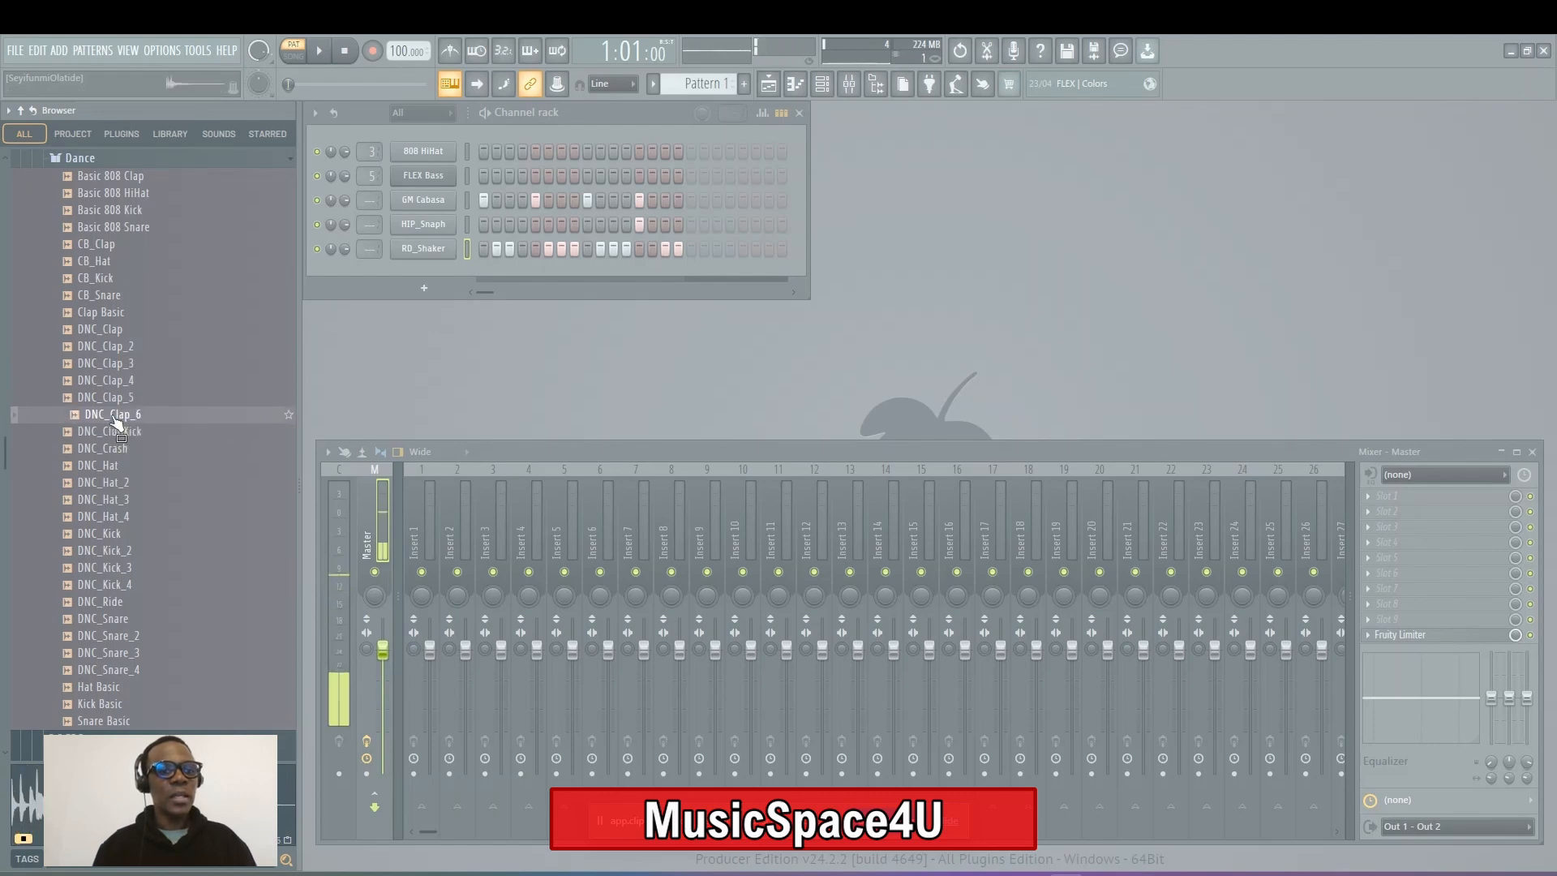
# Load the DNC_Clap_6 sample into a new channel and close its sampler window
pyautogui.rightClick(113, 415)
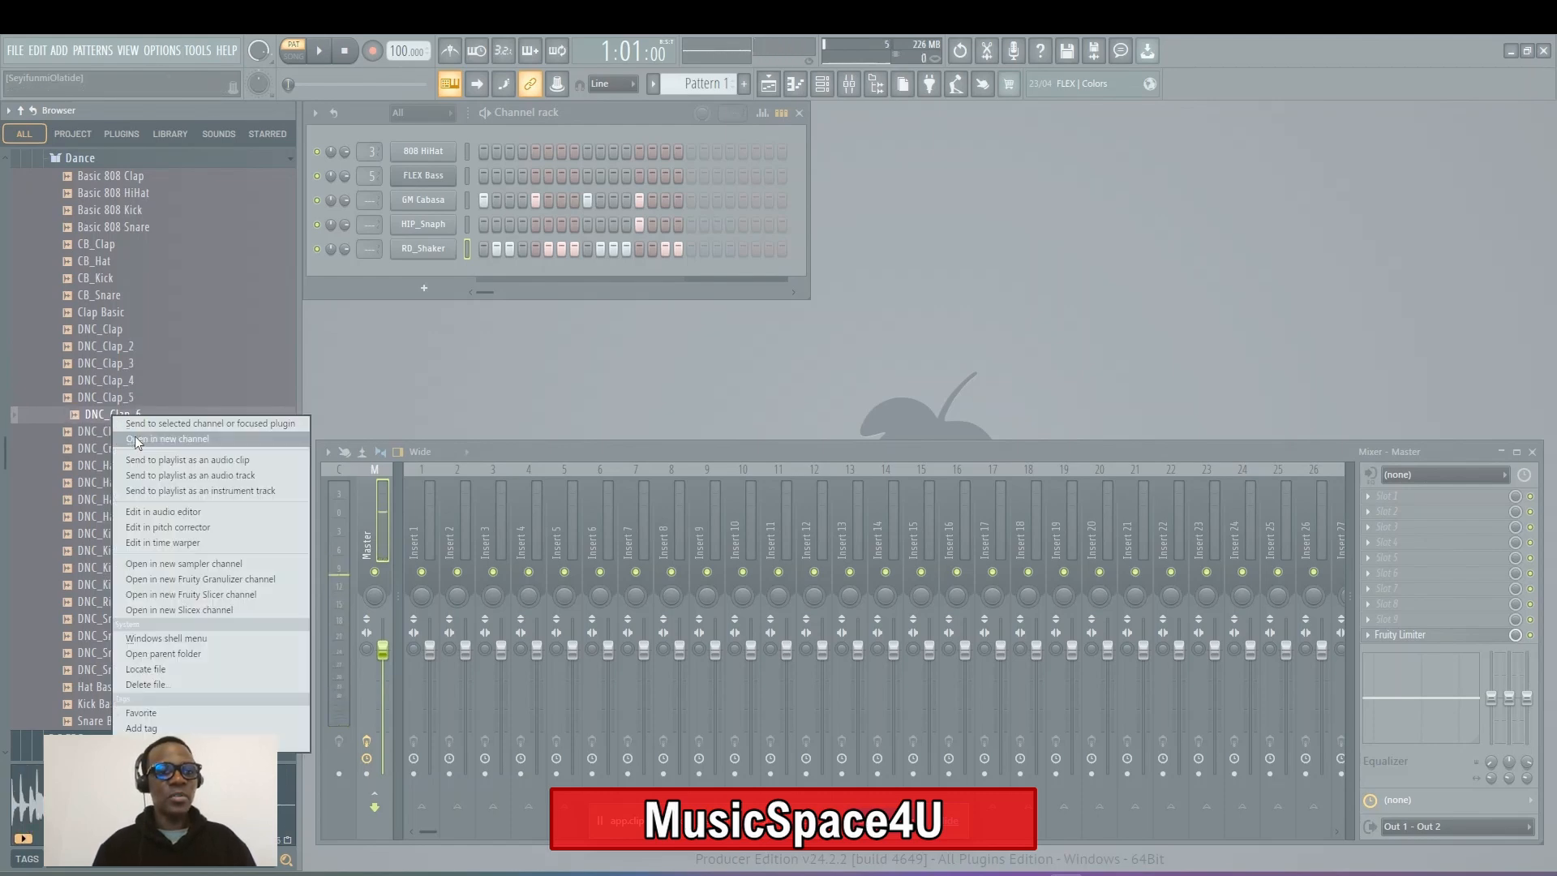
pyautogui.click(139, 439)
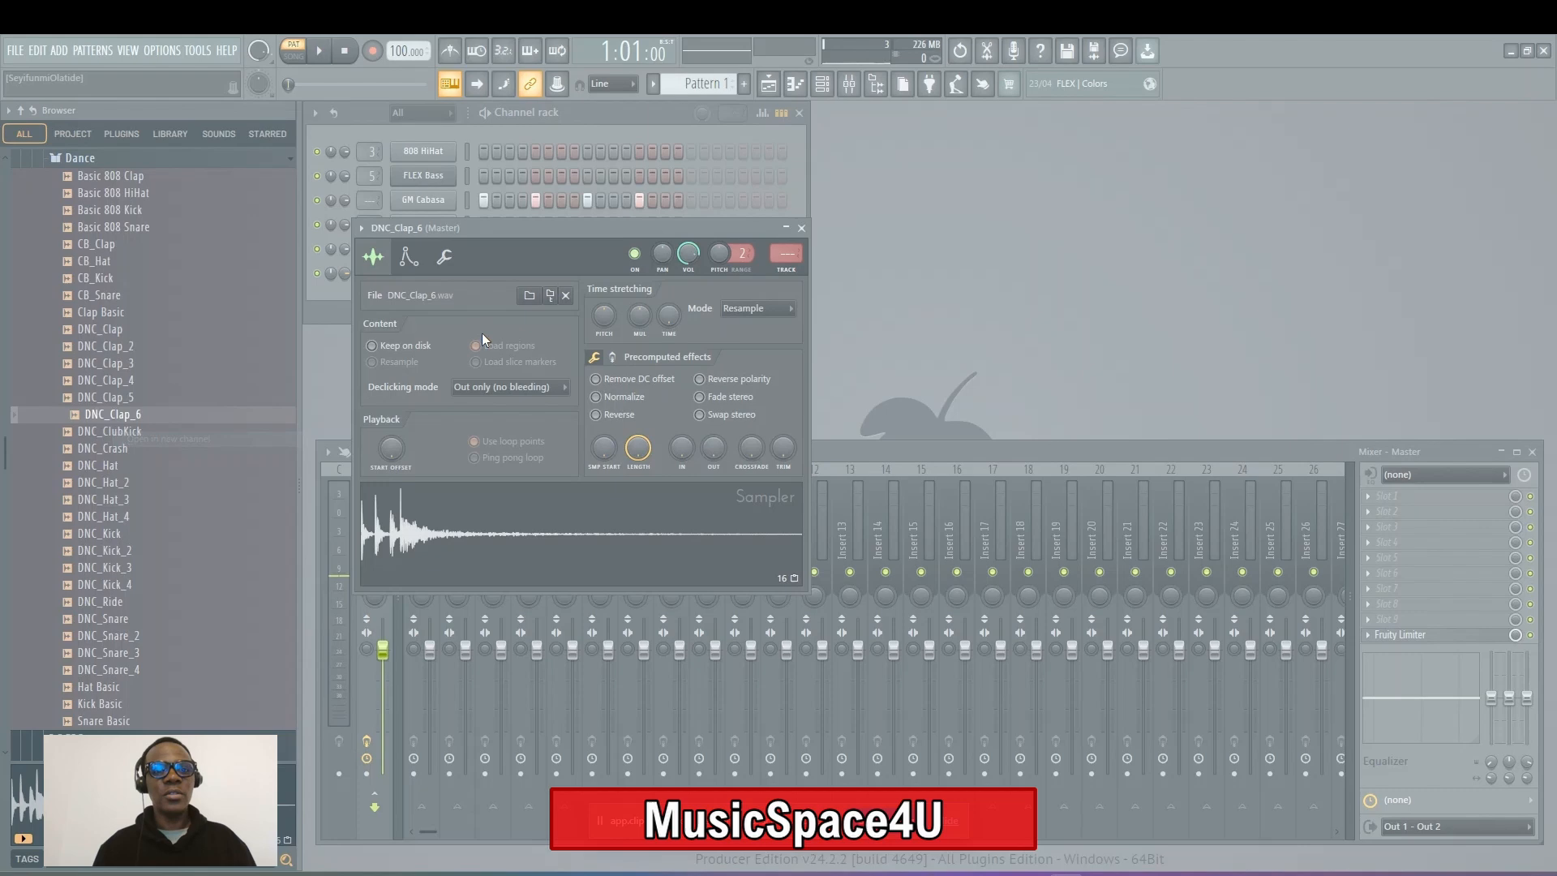
pyautogui.click(805, 229)
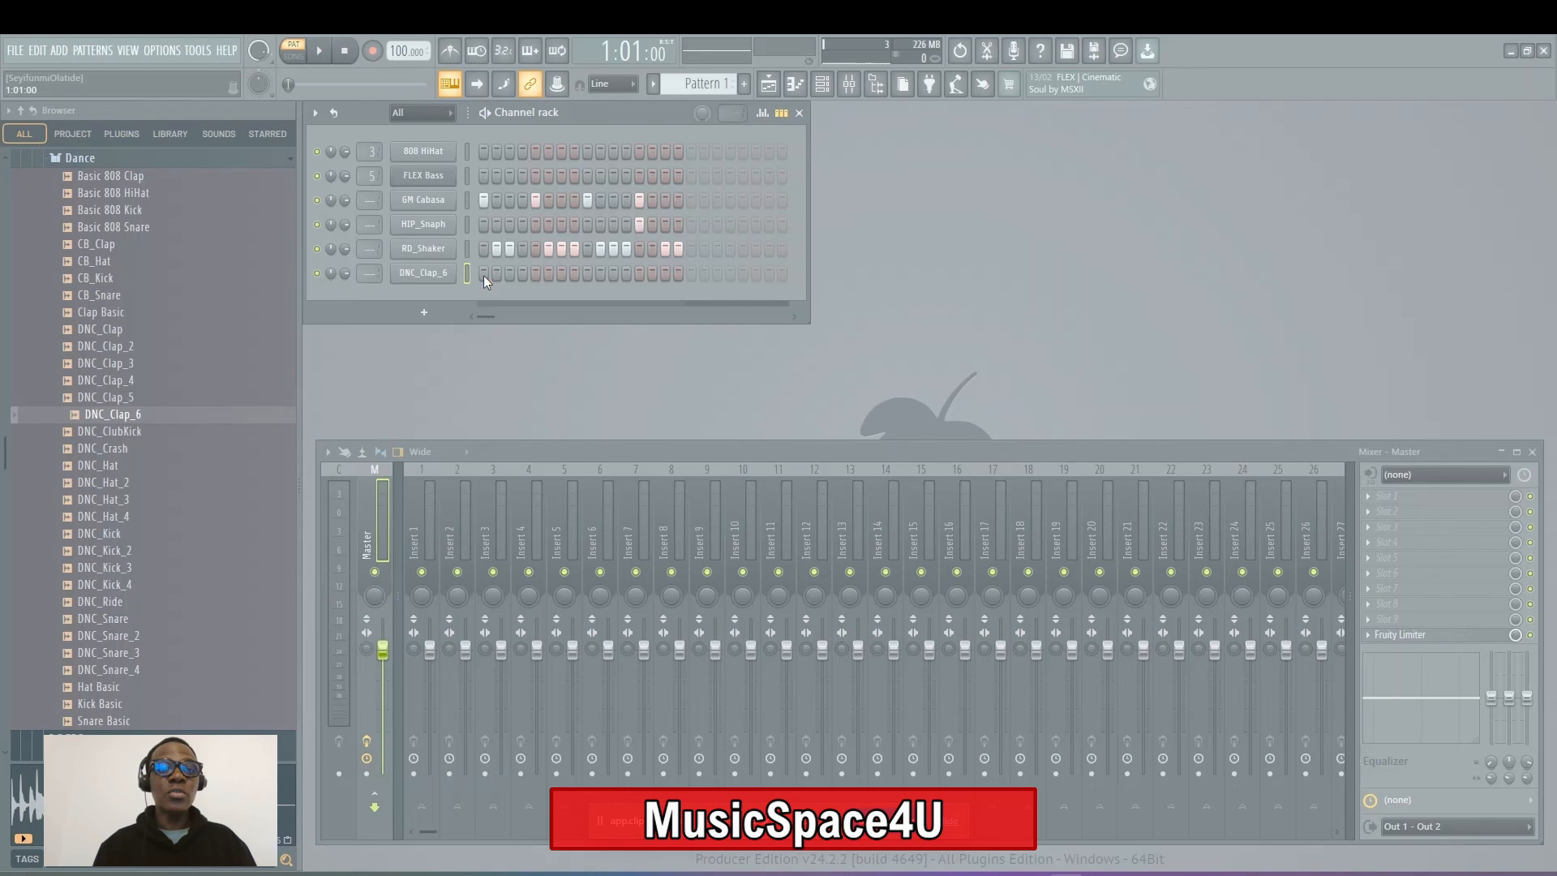
# Audition the DNC_Clap_6 channel repeatedly with the typing keyboard, tapping out a clap rhythm
pyautogui.press('q')
pyautogui.press('q')
pyautogui.press('q')
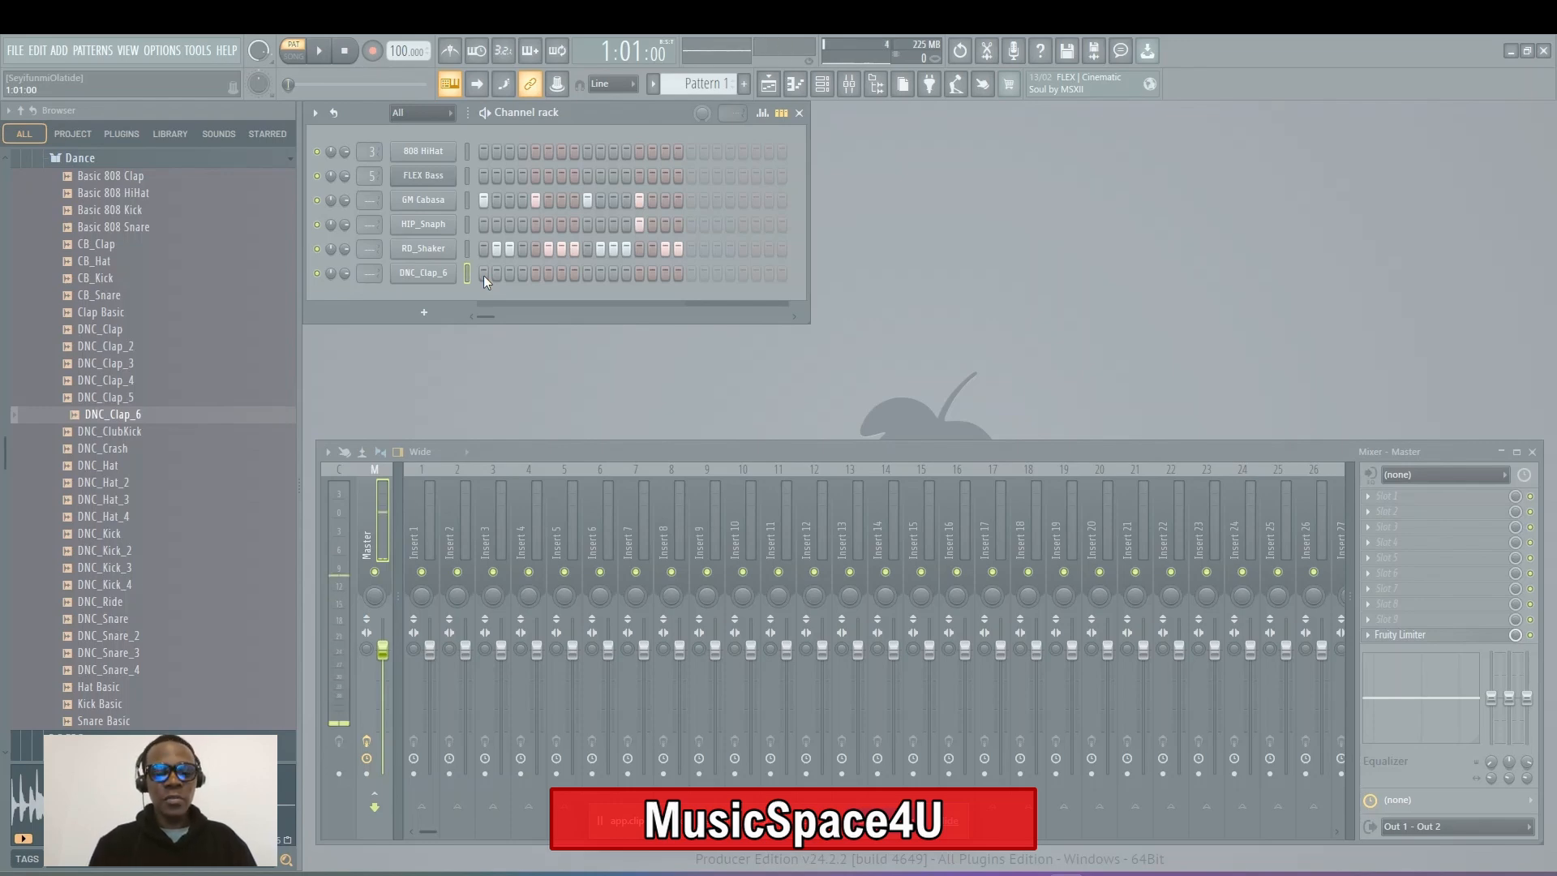
pyautogui.press('q')
pyautogui.press('q')
pyautogui.press('q')
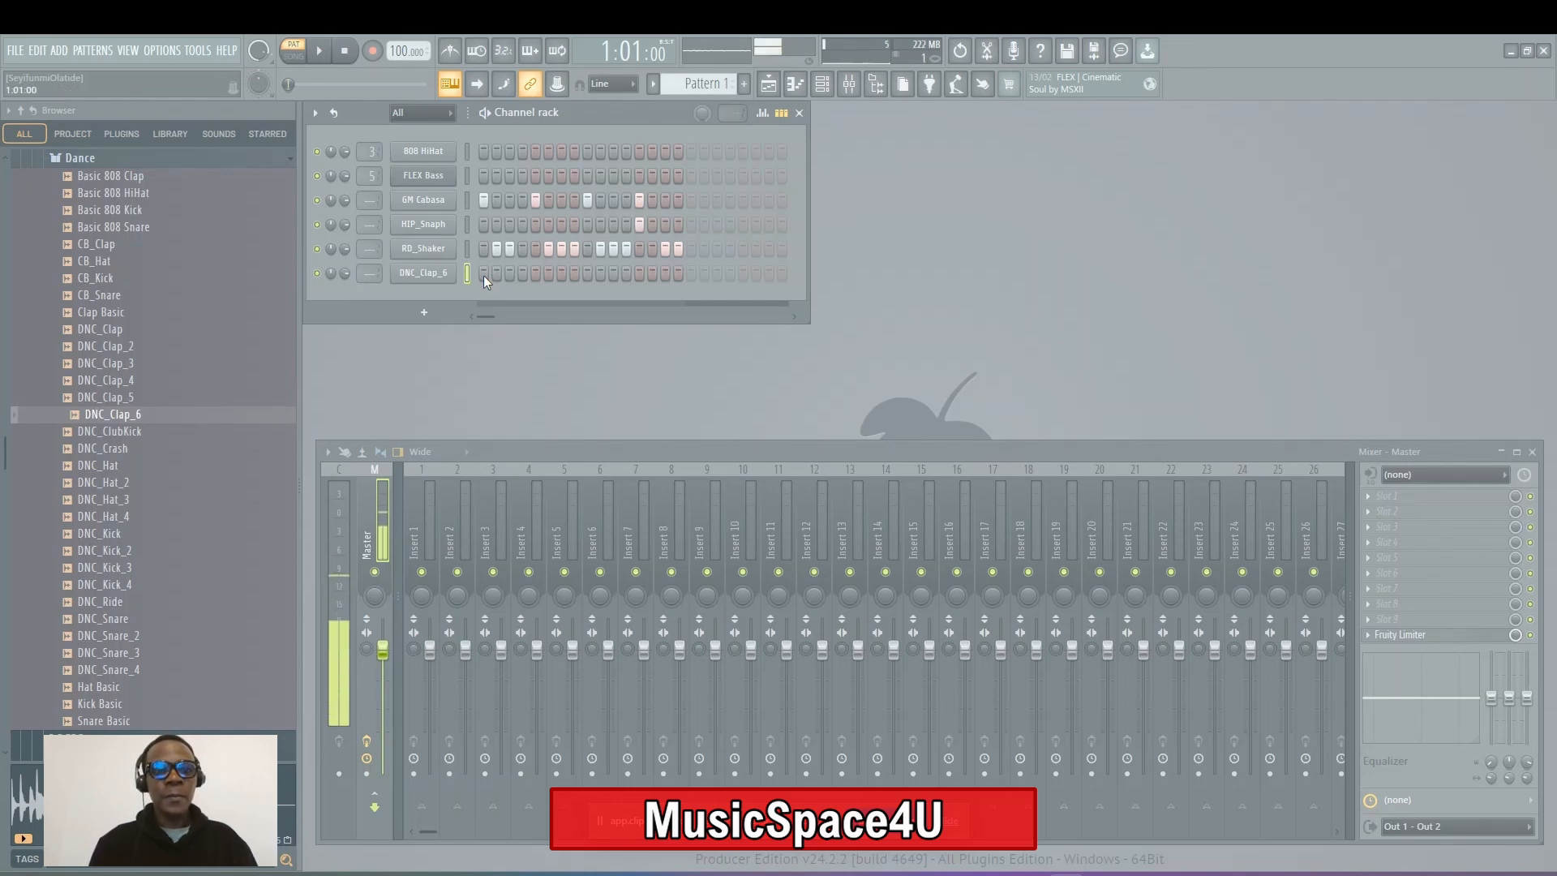
pyautogui.press('q')
pyautogui.press('q')
pyautogui.press('q')
pyautogui.press('q')
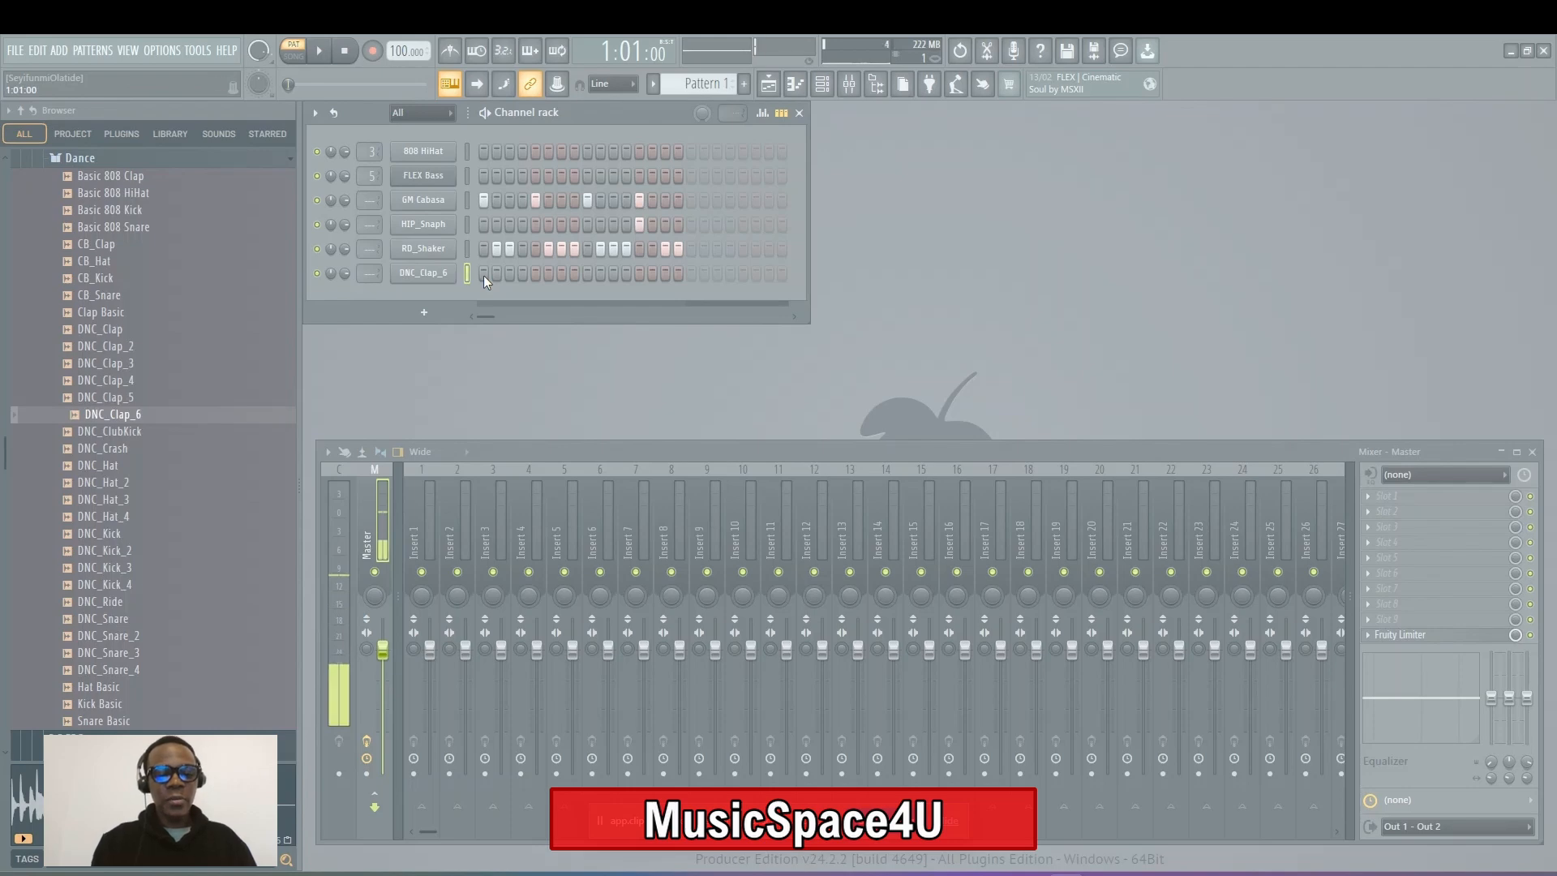
pyautogui.press('q')
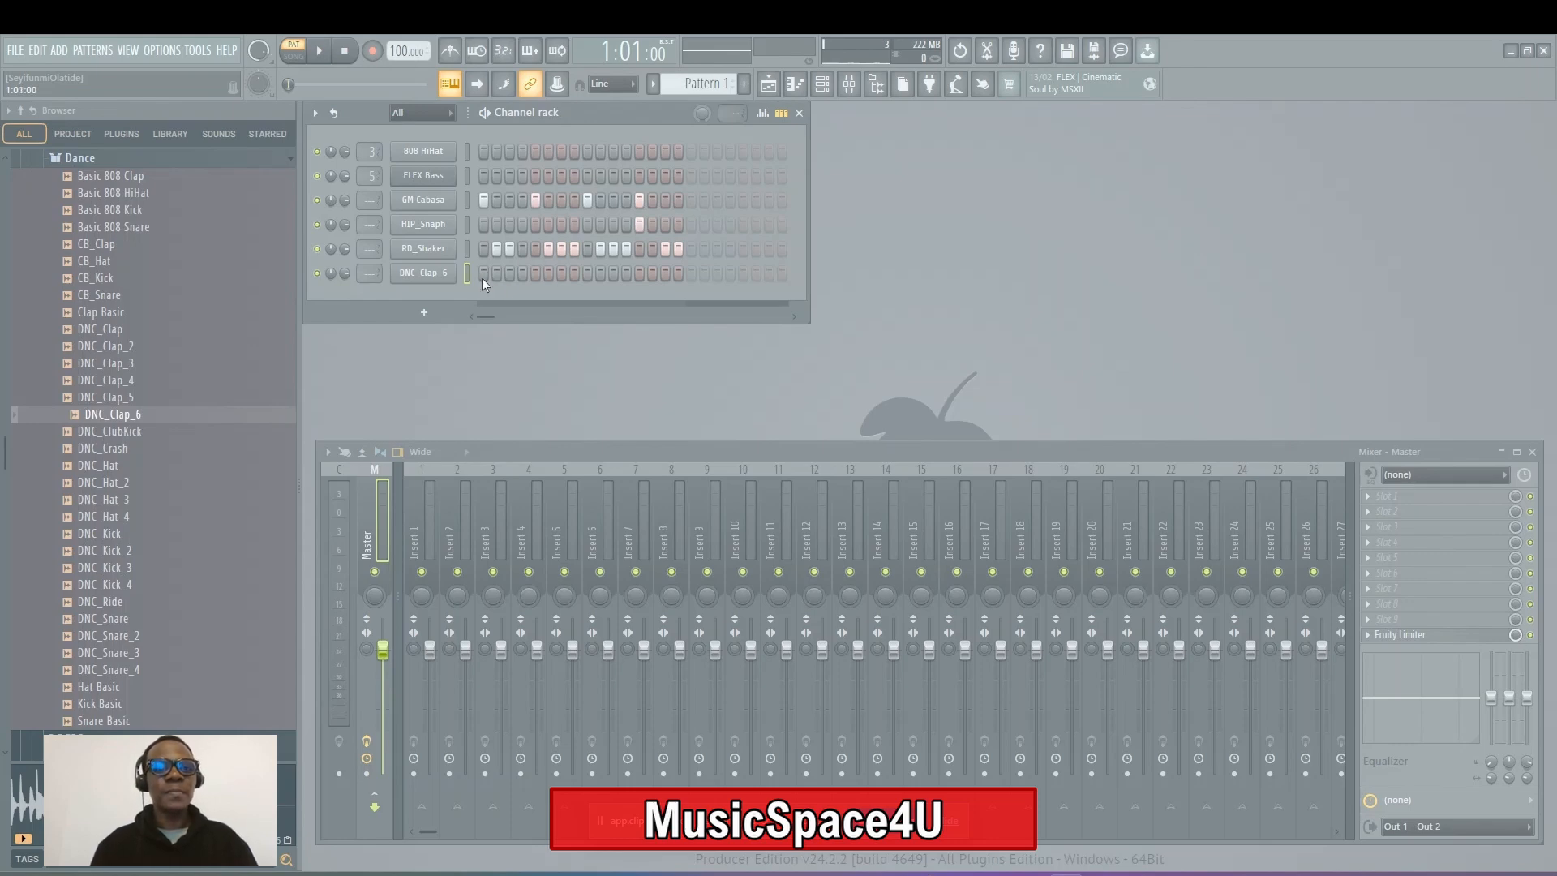
# With the pattern playing, place DNC_Clap_6 hits on steps 1, 4, 7, 11 and 13
pyautogui.press('space')
pyautogui.click(484, 272)
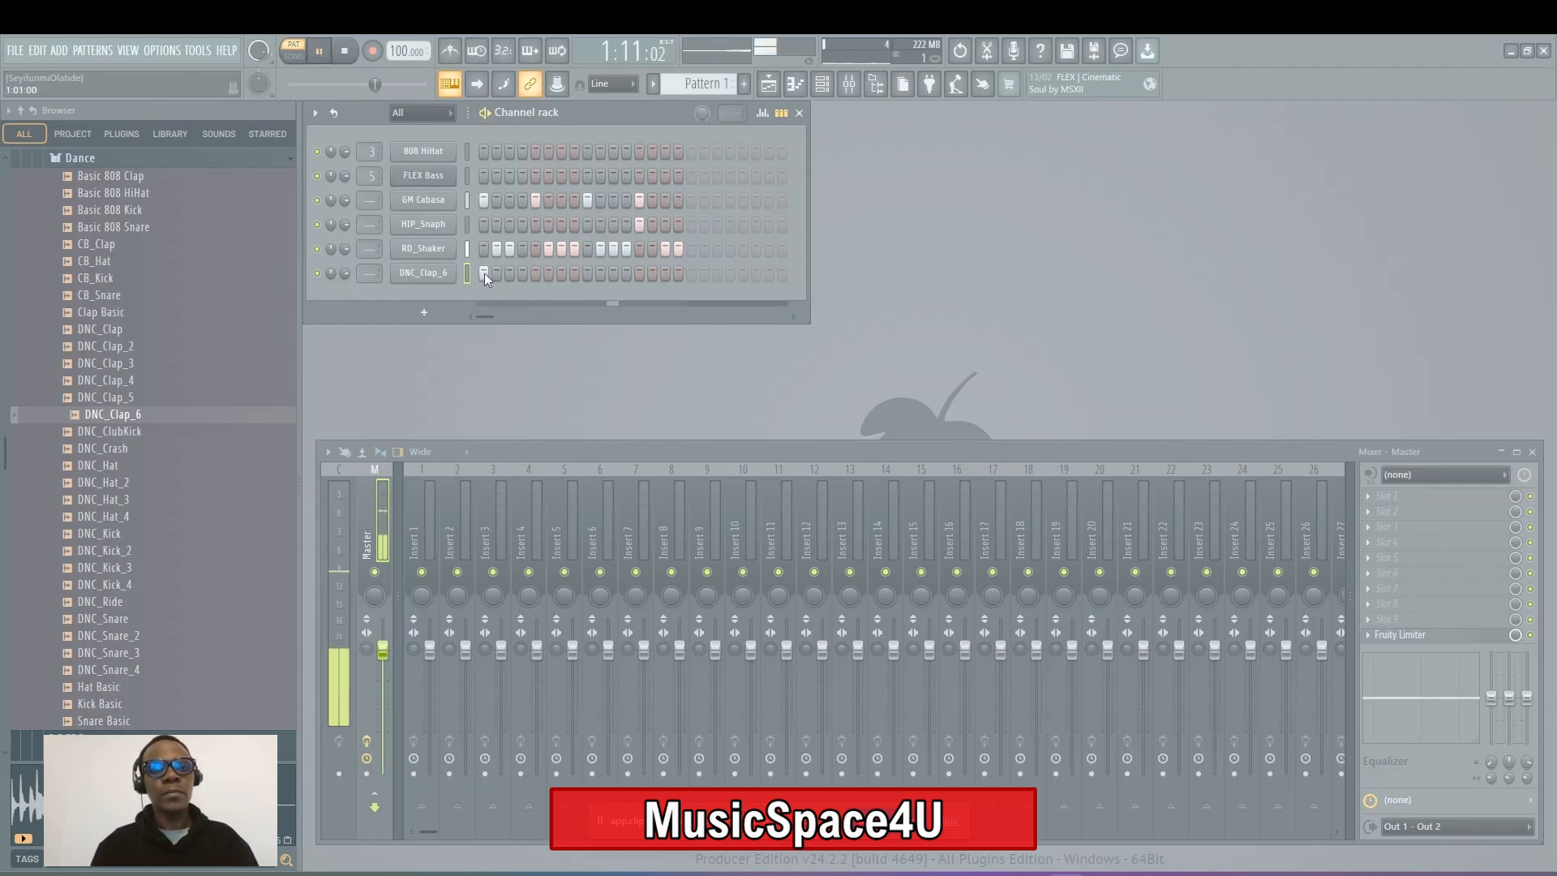
pyautogui.click(535, 274)
pyautogui.rightClick(535, 275)
pyautogui.click(523, 275)
pyautogui.click(564, 276)
pyautogui.click(613, 273)
pyautogui.click(653, 273)
pyautogui.rightClick(650, 276)
pyautogui.click(641, 277)
# Rework the RD_Shaker row so its hits fall on steps 3, 4, 7, 8, 11, 12, 15 and 16, and stop playback
pyautogui.click(497, 247)
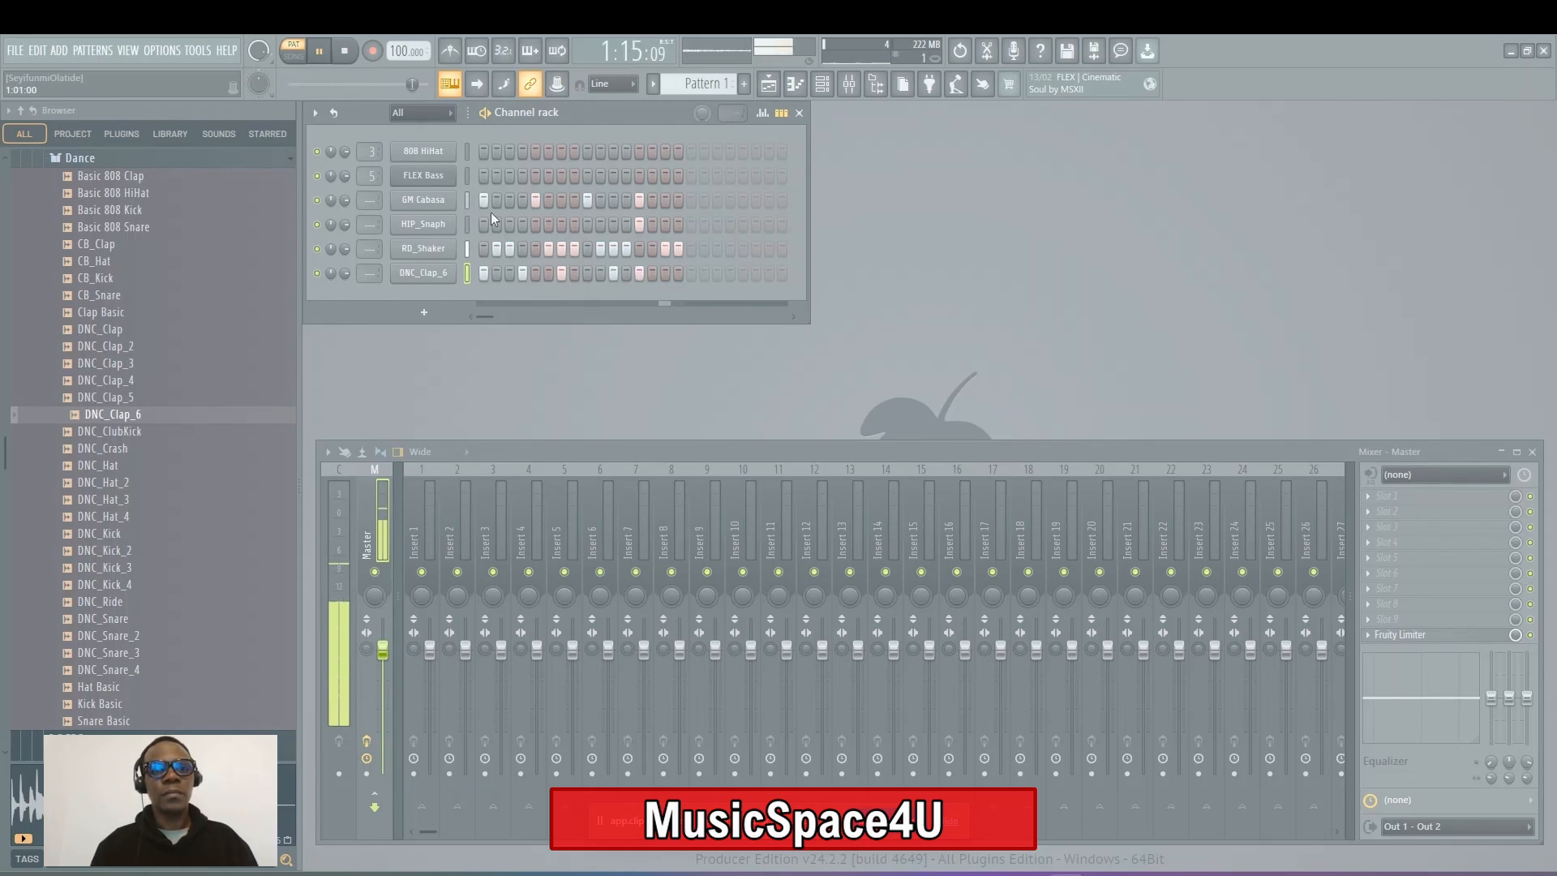
pyautogui.moveTo(493, 252); pyautogui.dragTo(670, 255)
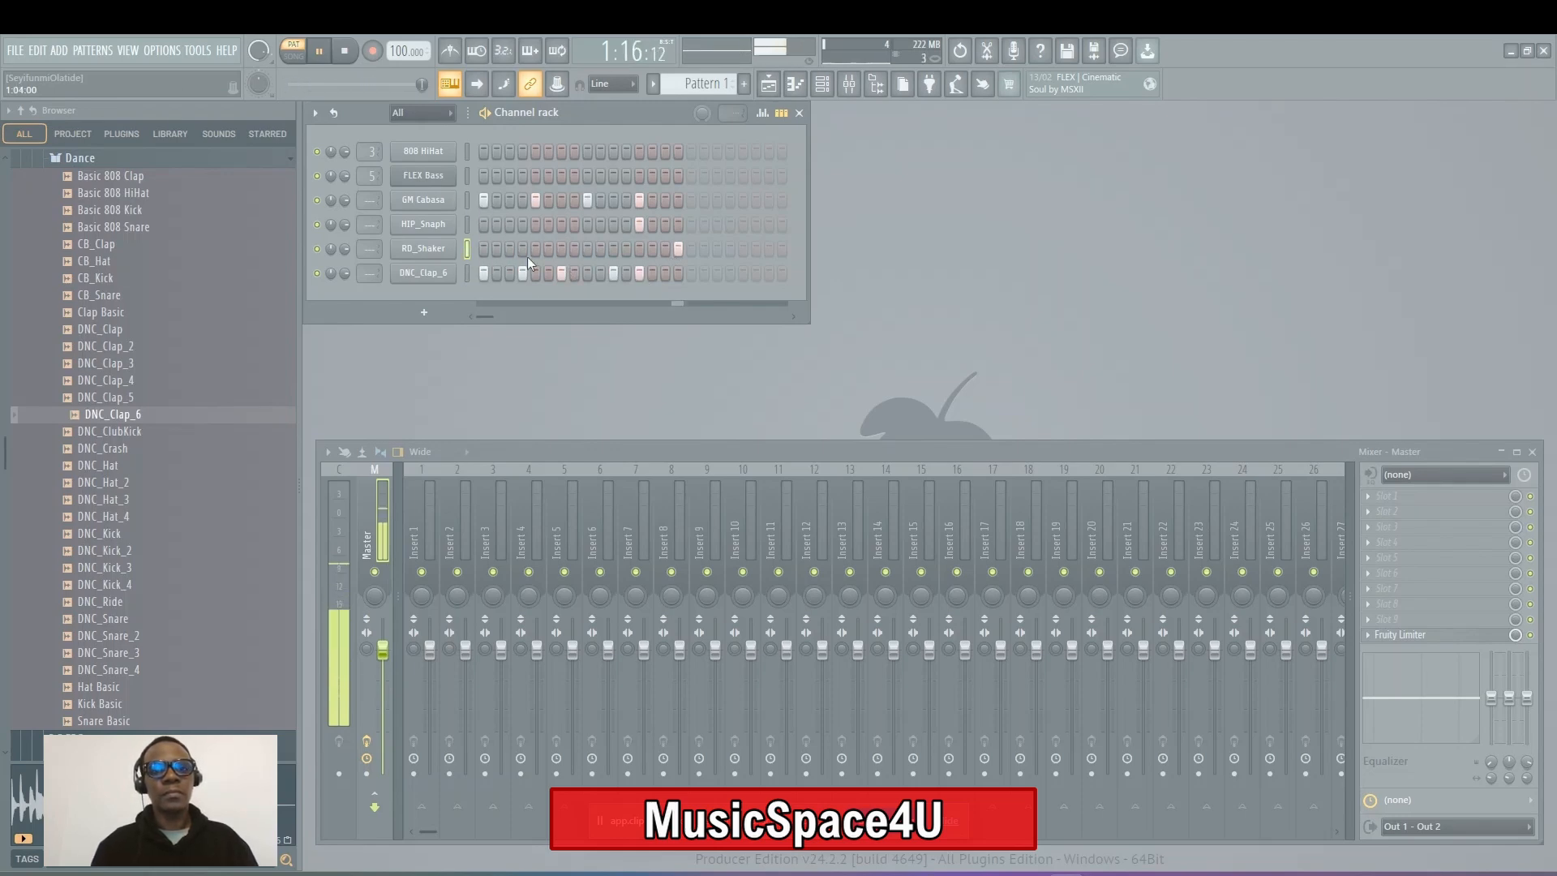
pyautogui.click(509, 251)
pyautogui.click(522, 250)
pyautogui.click(561, 250)
pyautogui.click(573, 251)
pyautogui.click(614, 251)
pyautogui.click(626, 251)
pyautogui.click(663, 252)
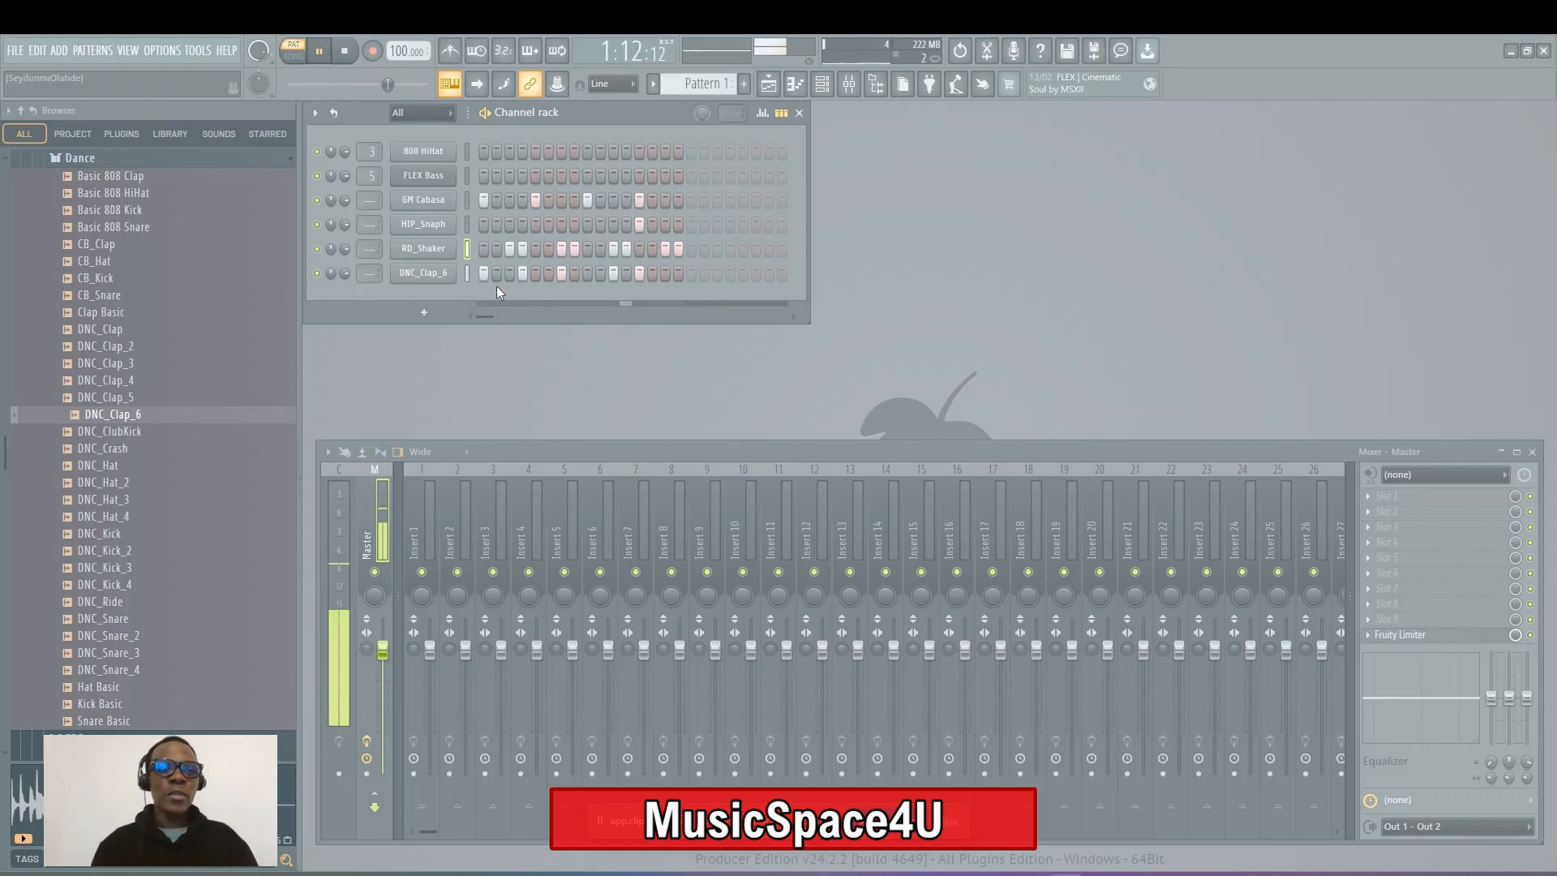
pyautogui.press('space')
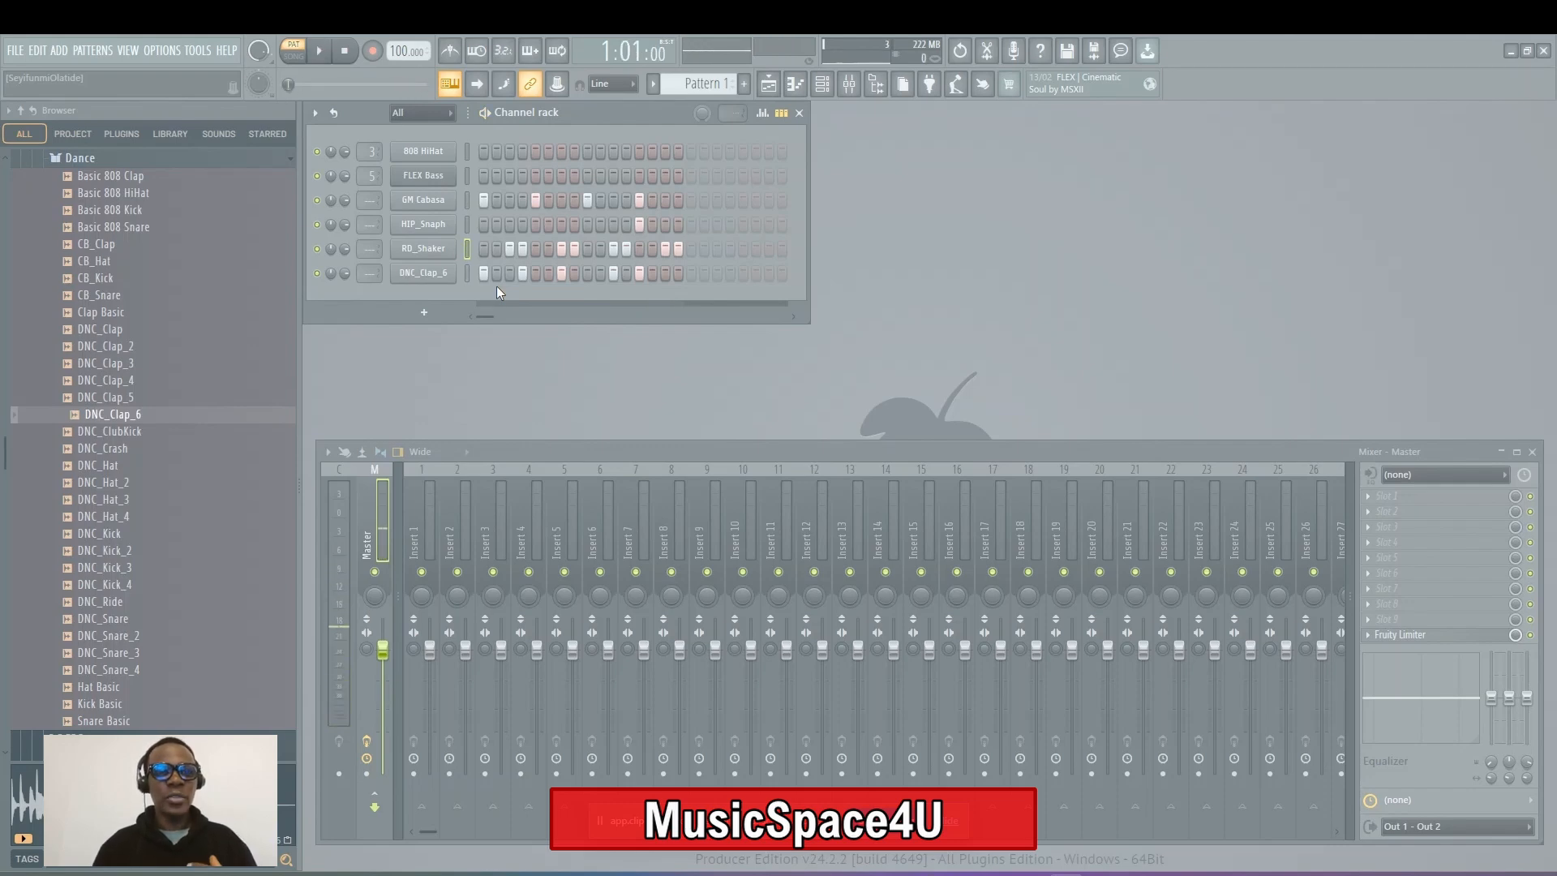
# While the pattern plays, set the DNC_Clap_6 pitch range to 7 semitones, raise its channel pitch, and put its sampler window away
pyautogui.click(446, 273)
pyautogui.press('space')
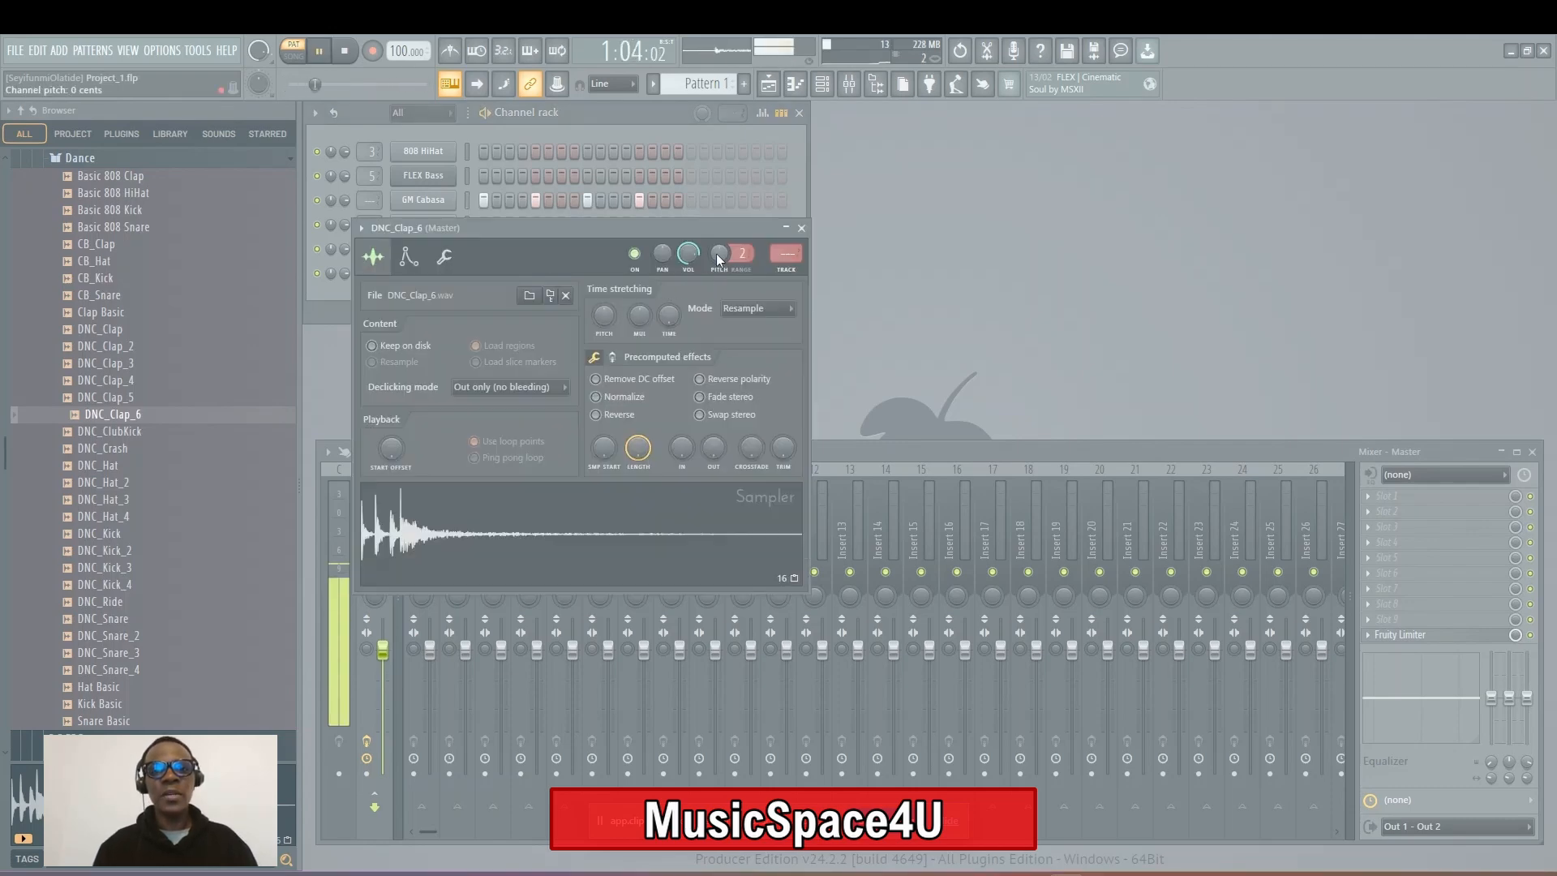
pyautogui.moveTo(738, 245); pyautogui.dragTo(750, 206)
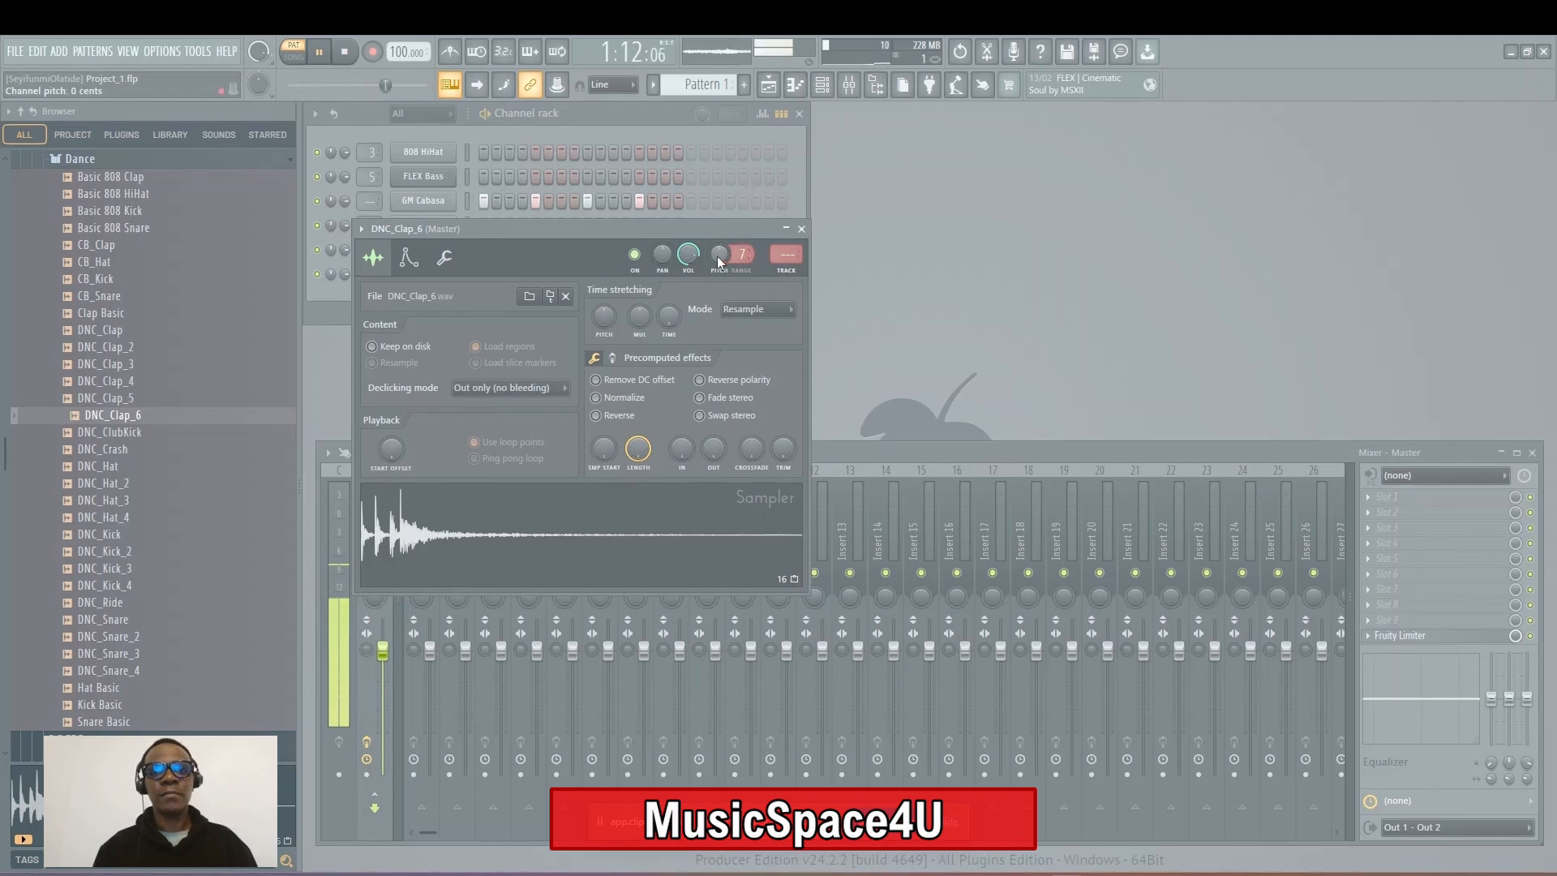
pyautogui.moveTo(718, 254); pyautogui.dragTo(756, 154)
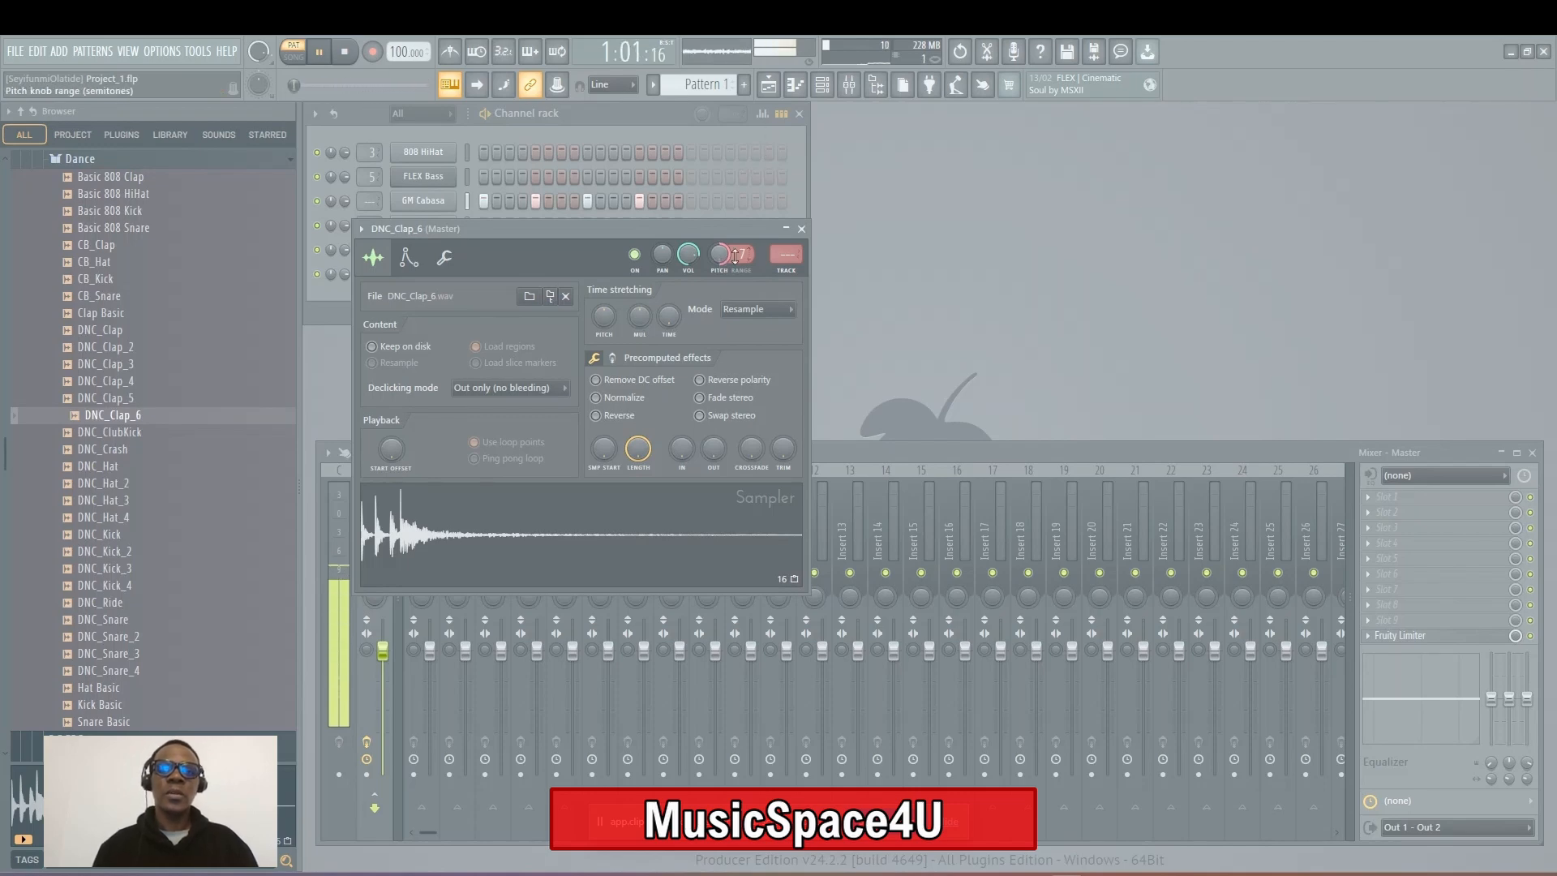
pyautogui.click(787, 230)
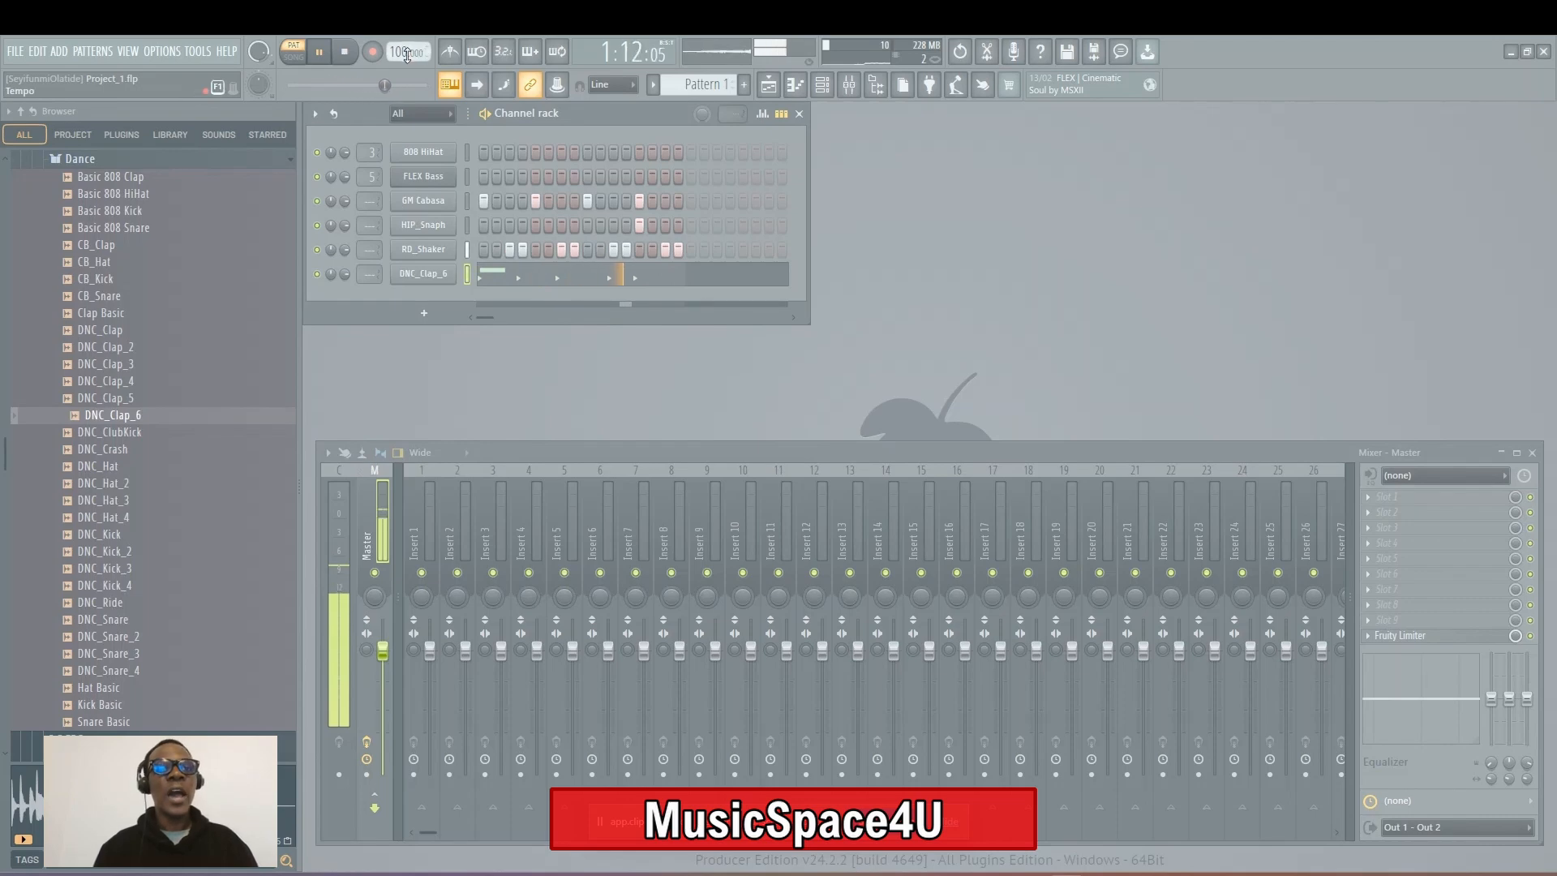
# Set the project tempo to 117 BPM and stop playback
pyautogui.moveTo(396, 52); pyautogui.dragTo(407, 824)
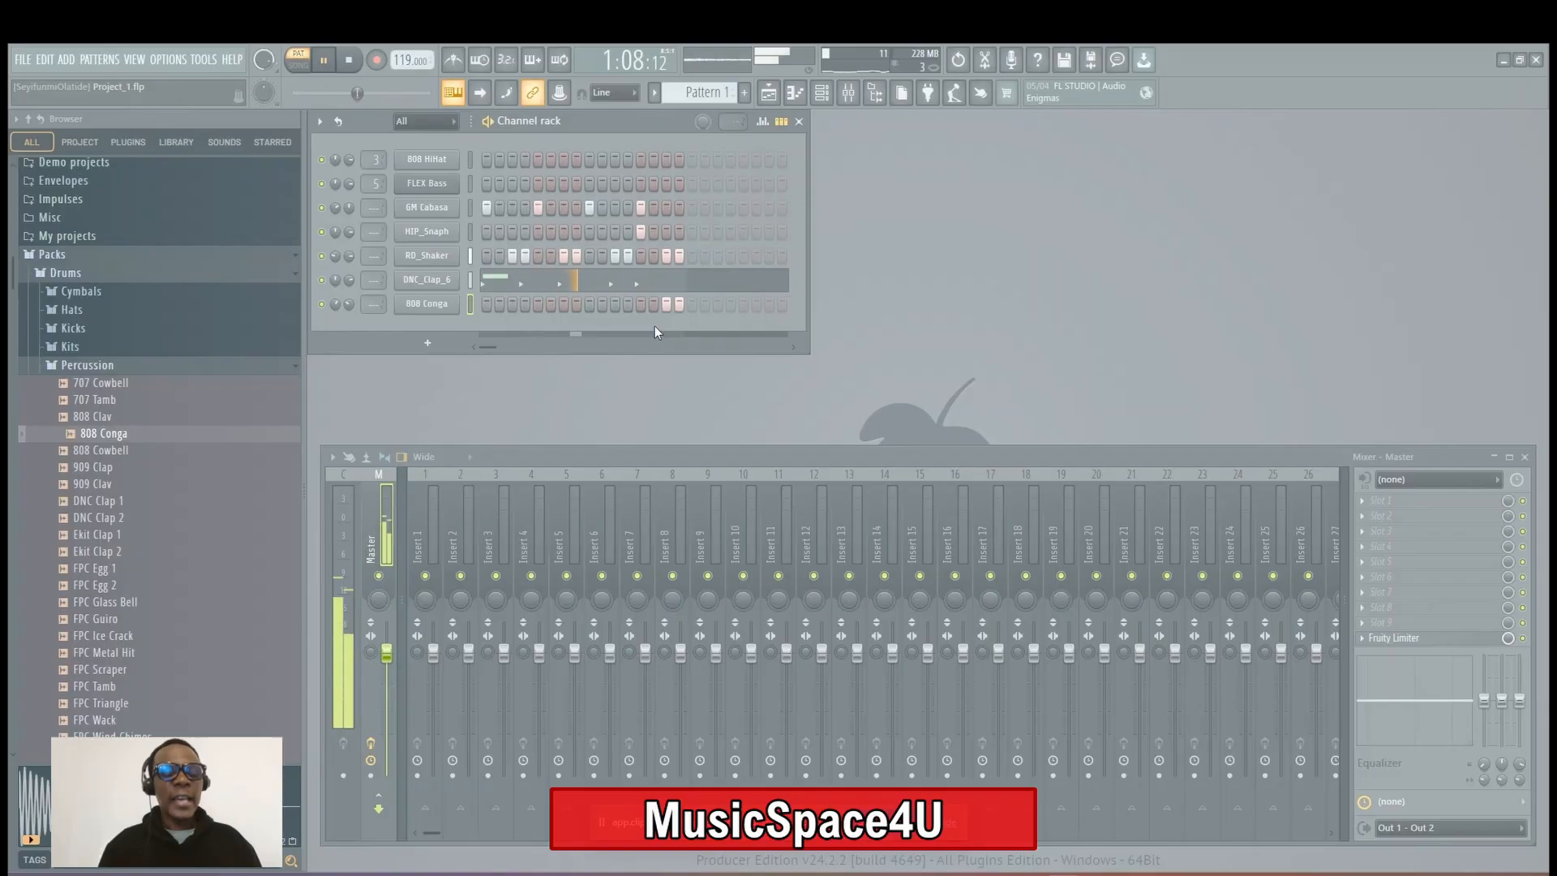
pyautogui.press('space')
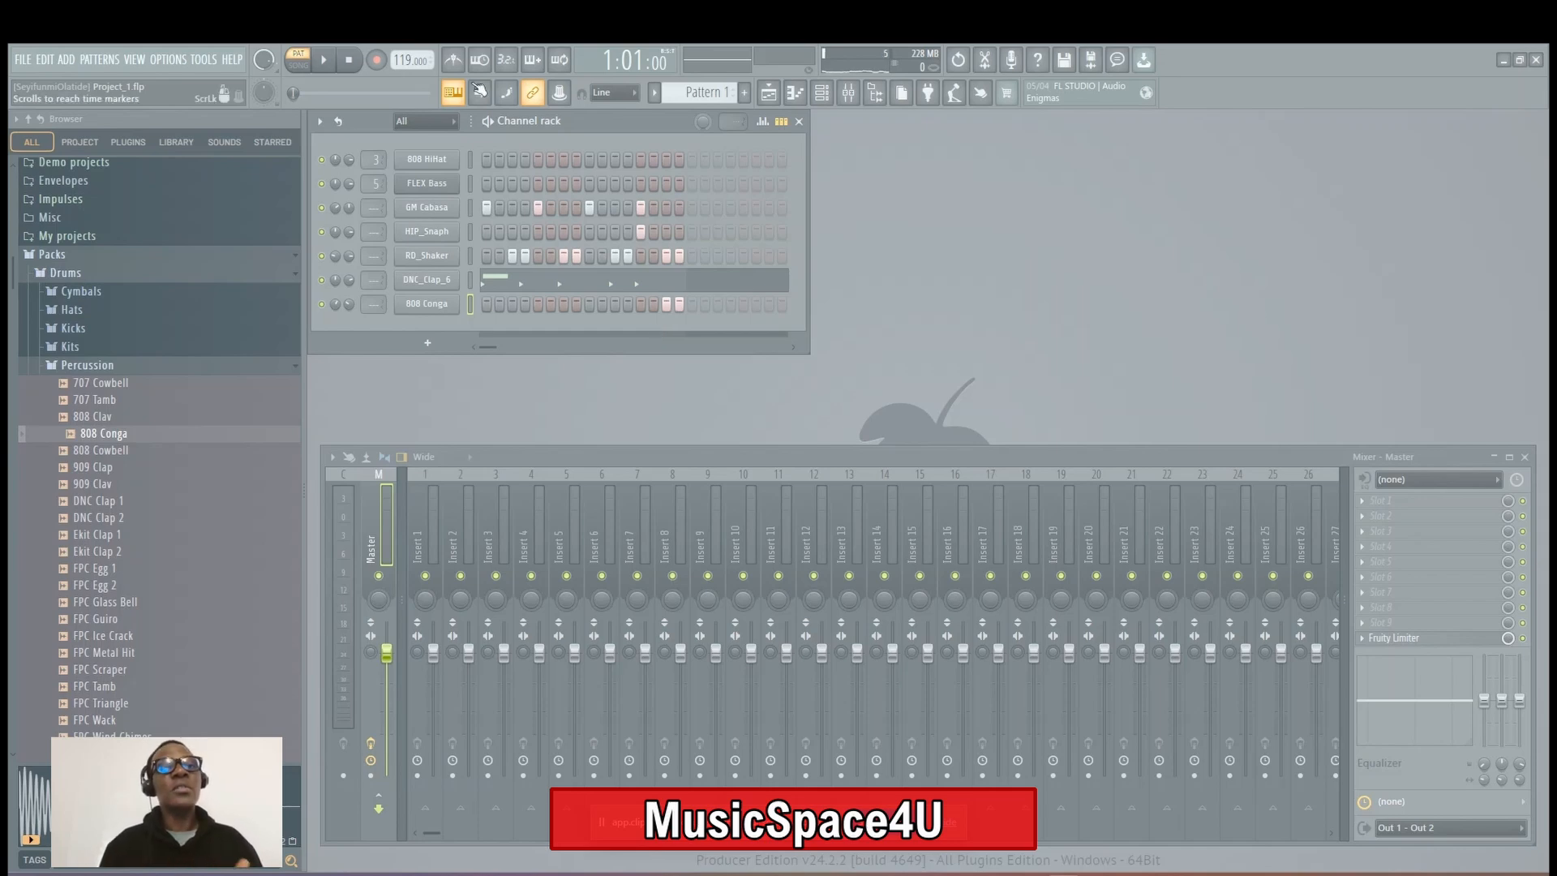
pyautogui.moveTo(398, 57); pyautogui.dragTo(405, 117)
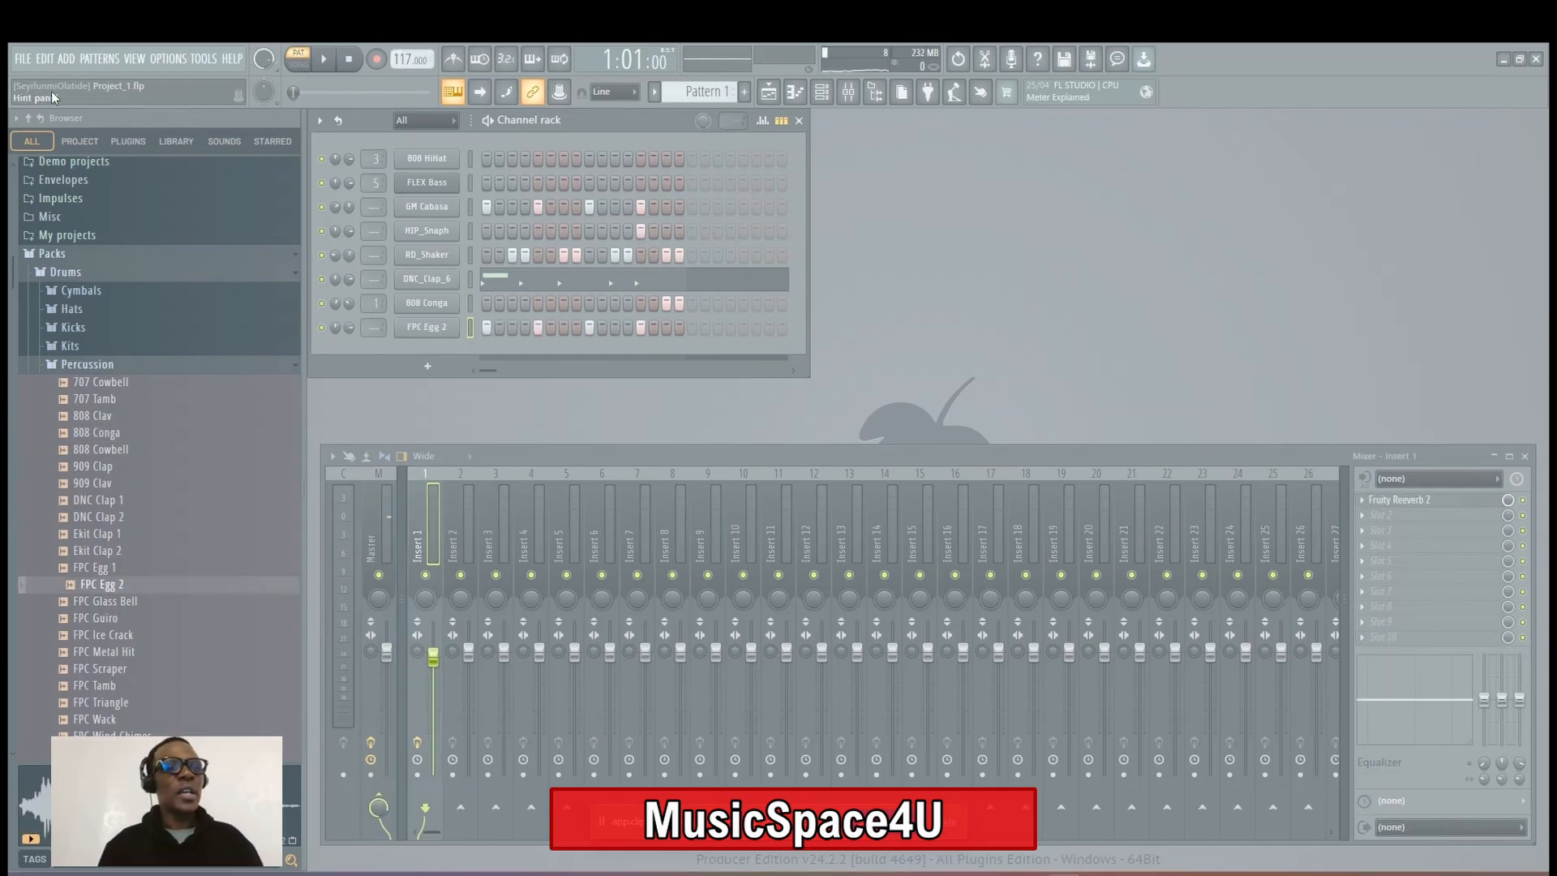
# Open the recent project test1.flp, answering the prompt about the current project
pyautogui.click(22, 58)
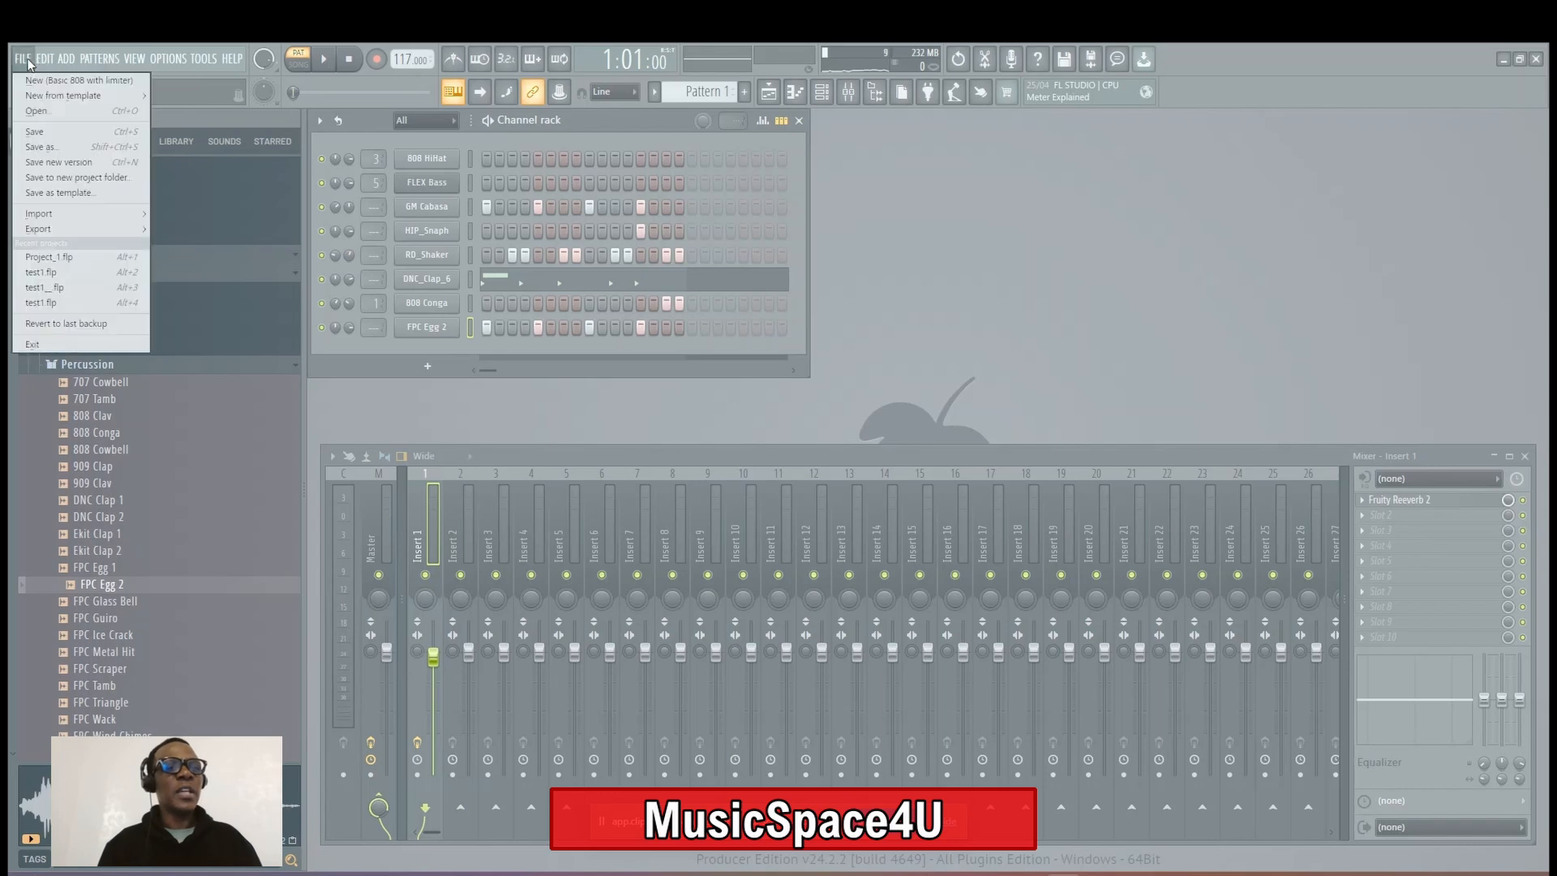
pyautogui.click(39, 273)
pyautogui.click(745, 508)
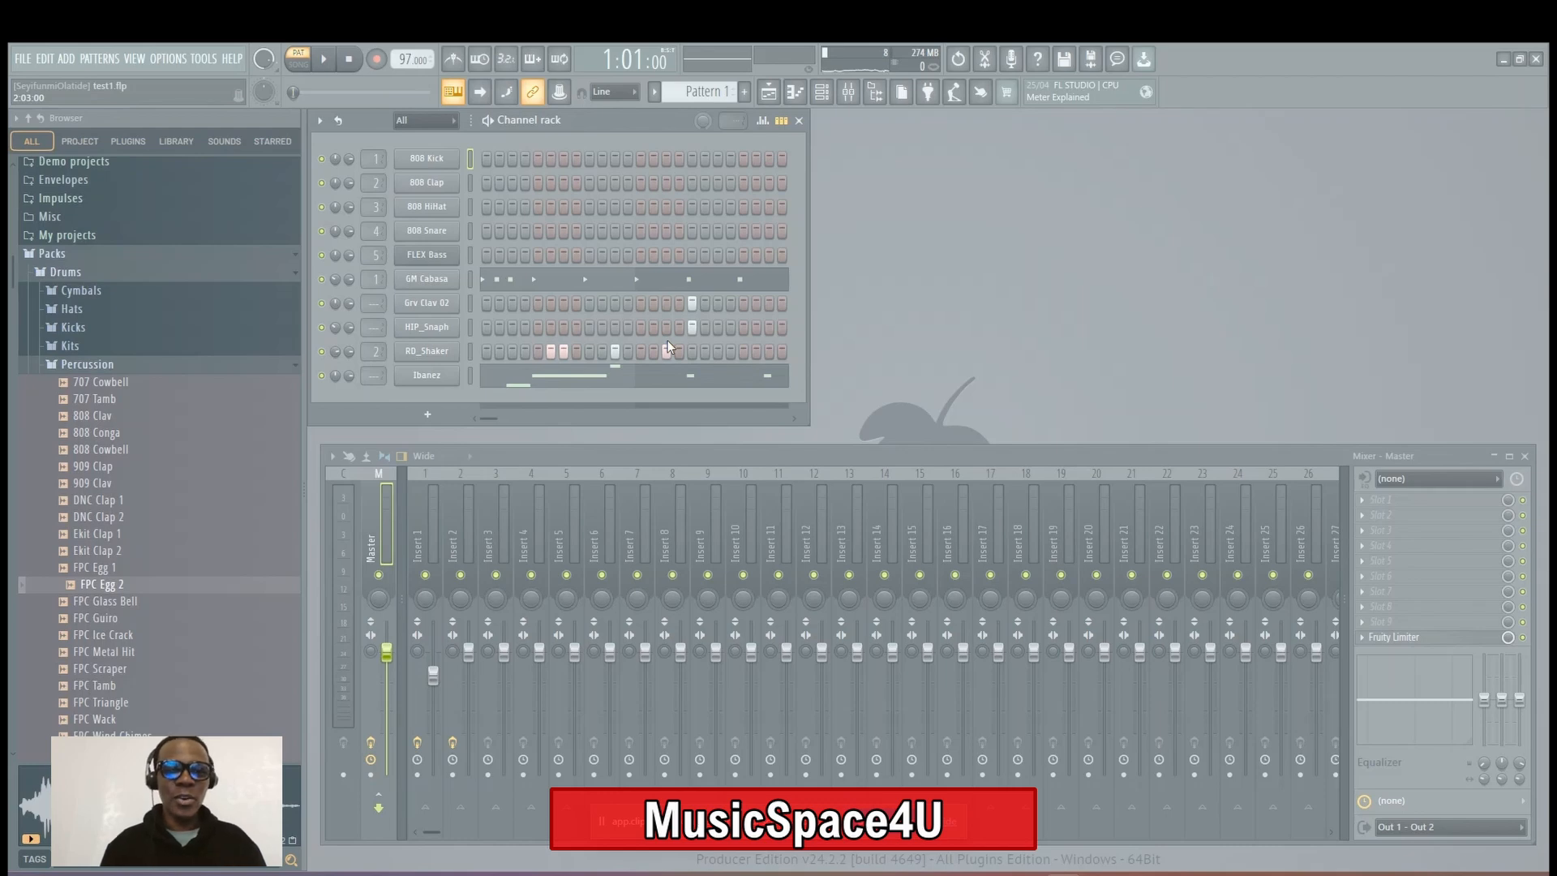
# Play the test1 pattern with the Ibanez channel muted, and stop playback
pyautogui.click(667, 351)
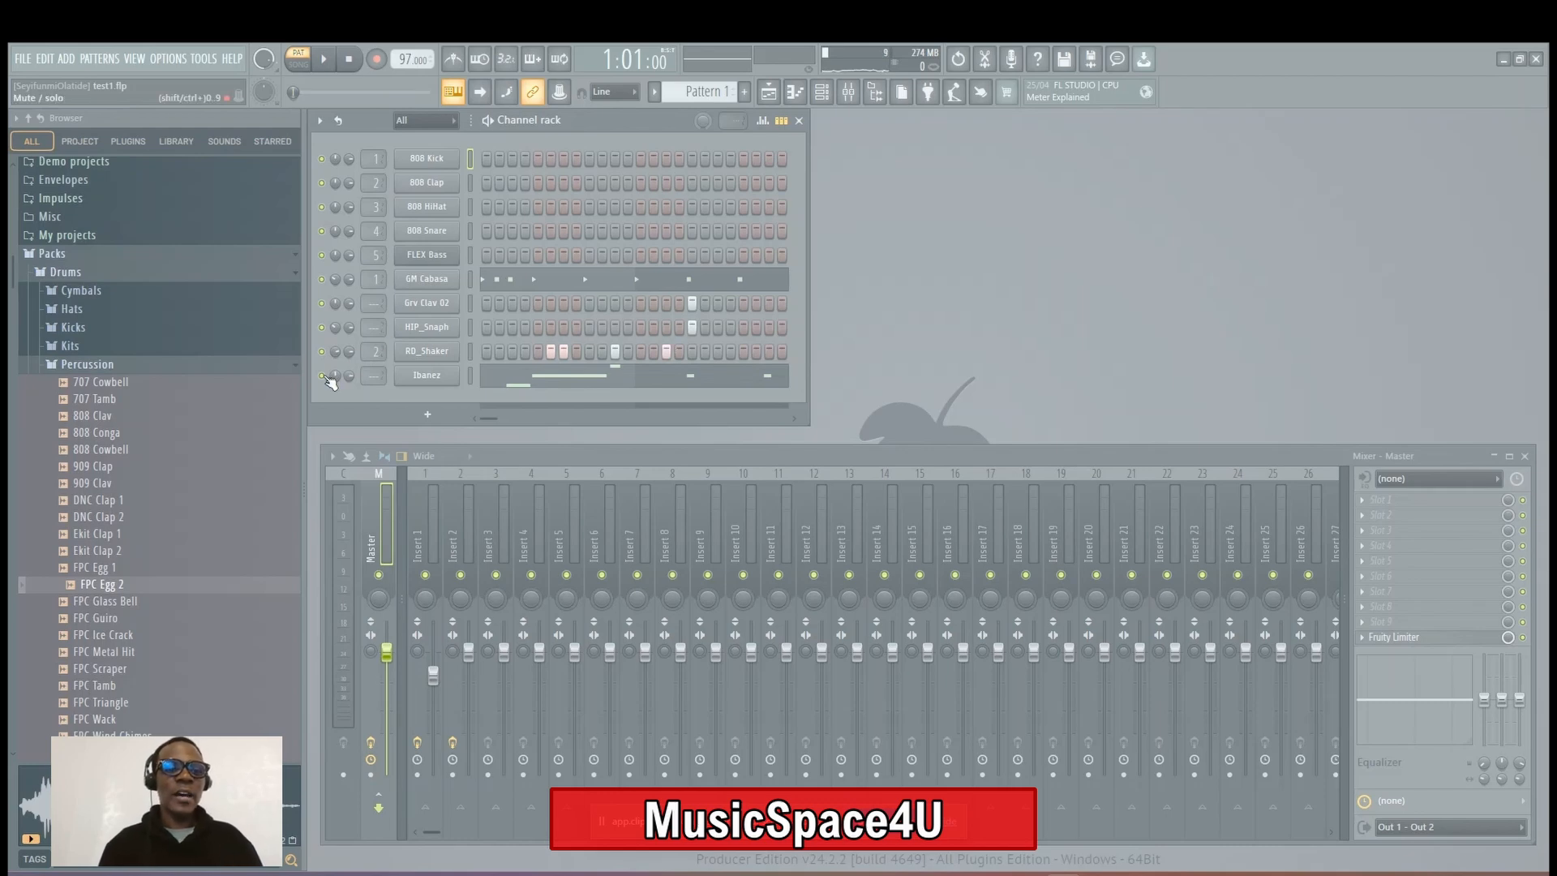
pyautogui.press('space')
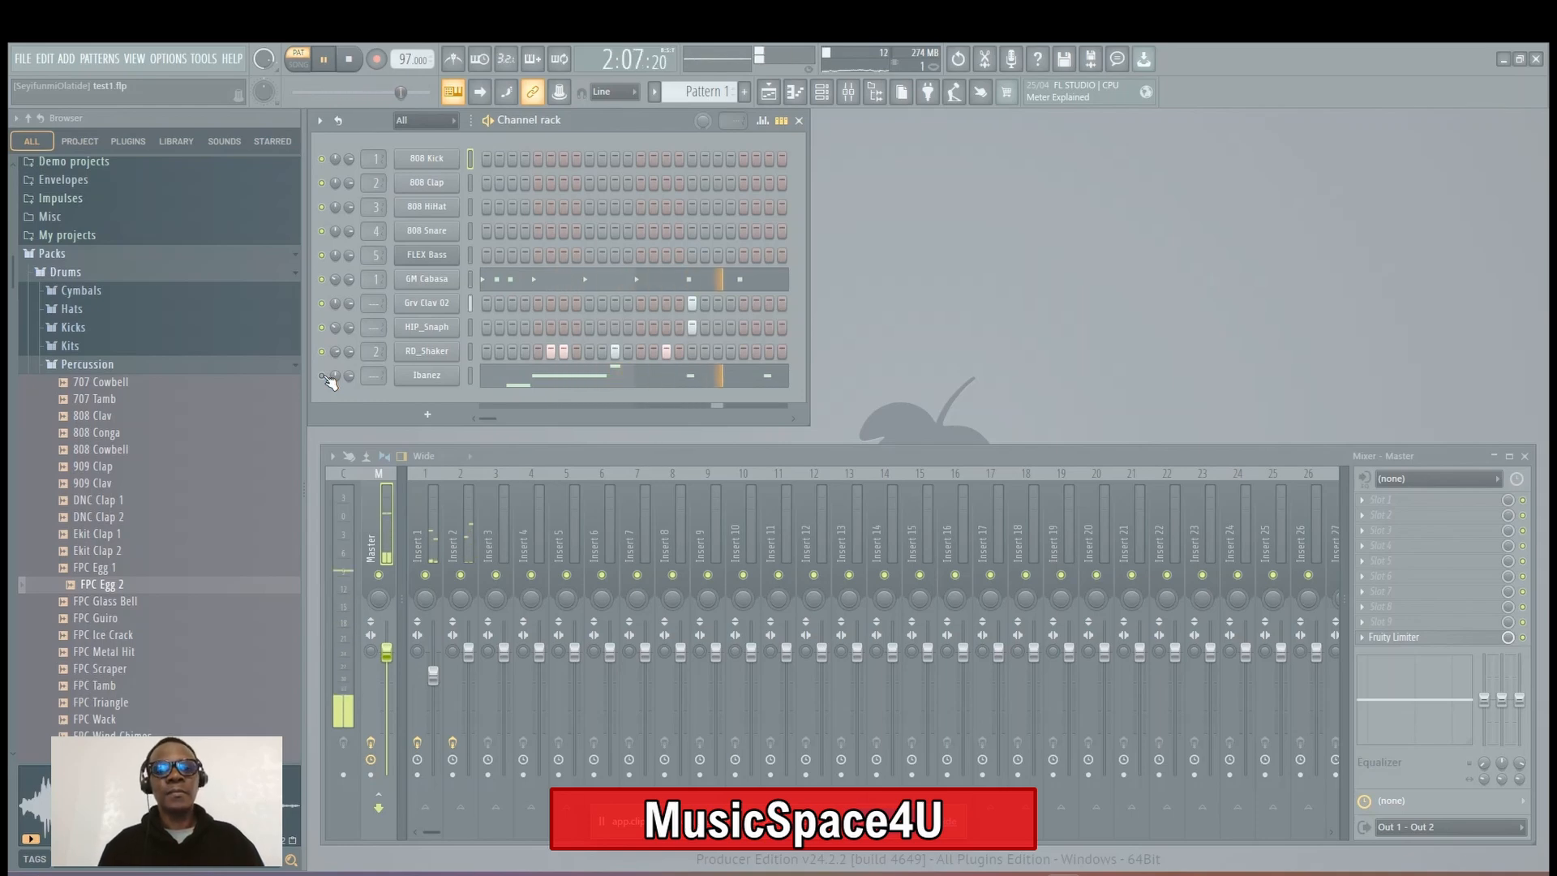
pyautogui.press('space')
# Check the time signature numerator and denominator in the project settings, and close the settings
pyautogui.click(171, 58)
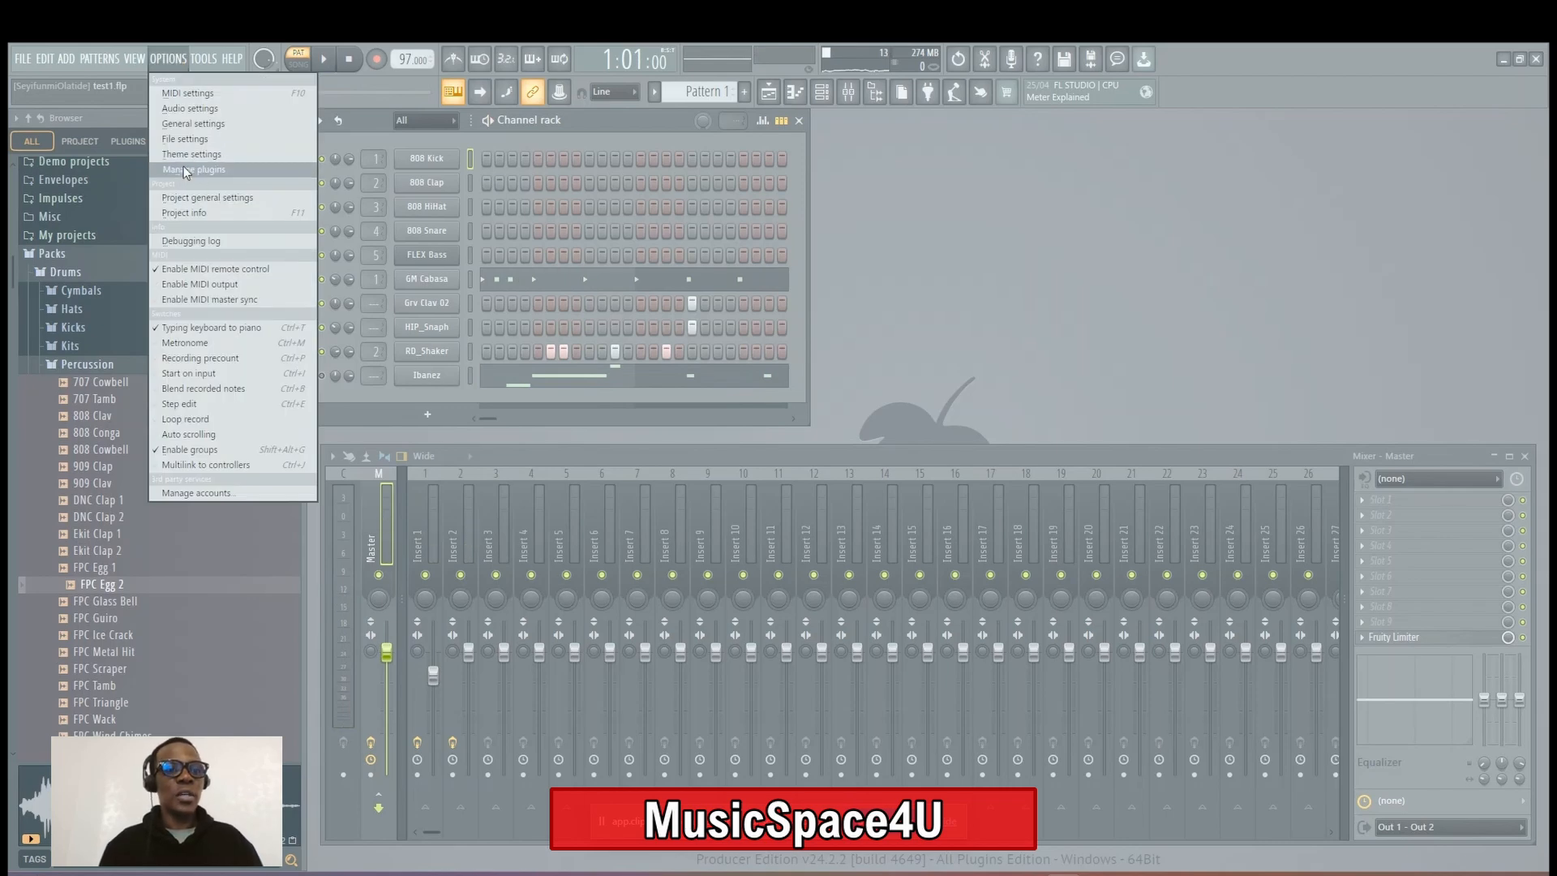
pyautogui.click(186, 124)
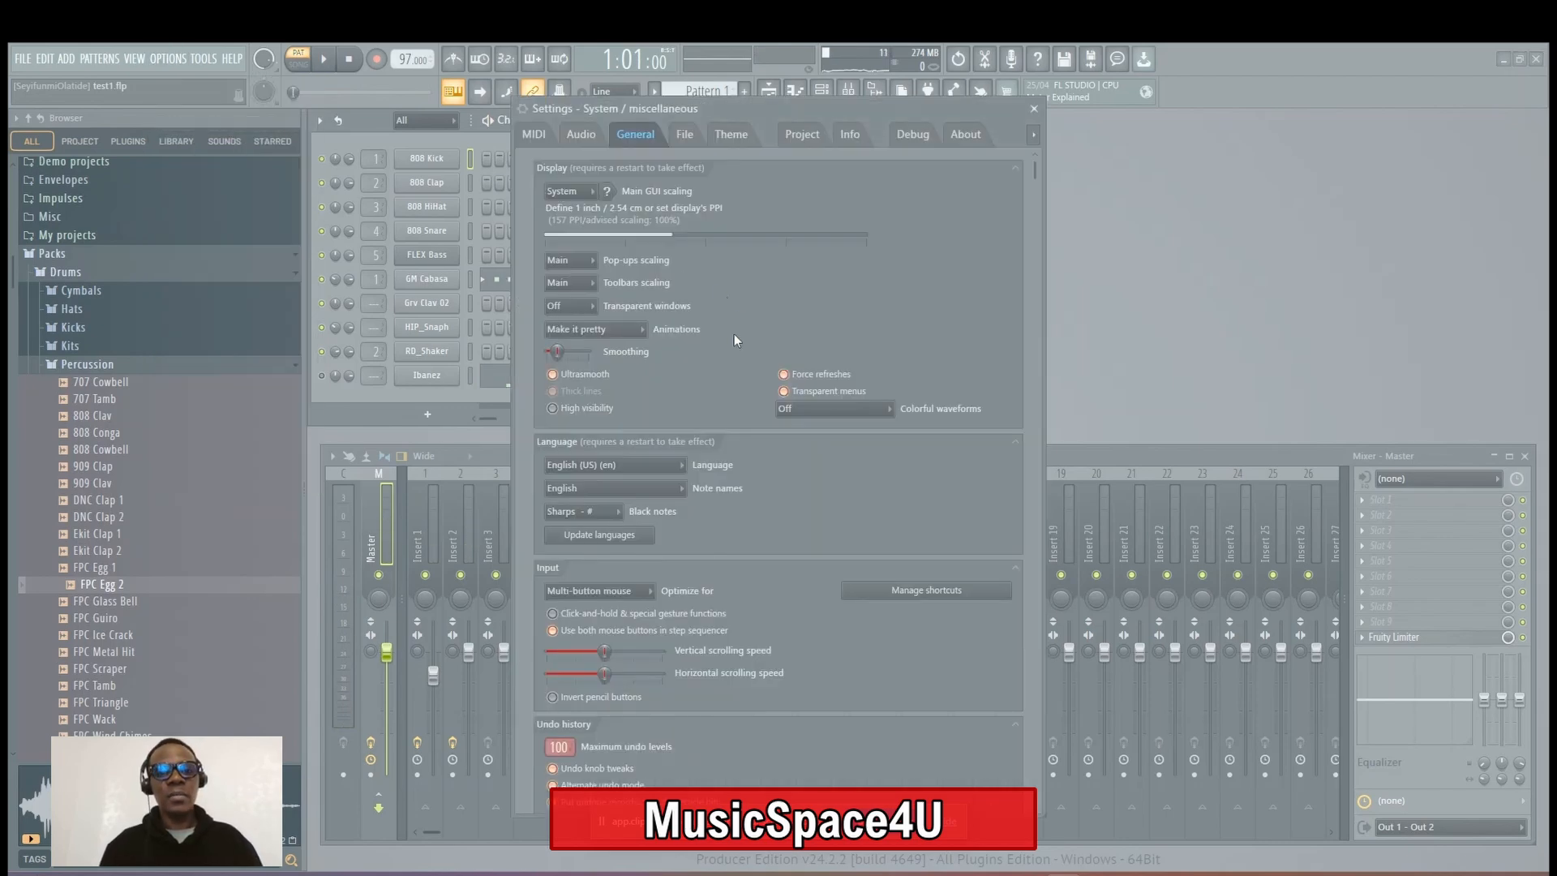
pyautogui.click(802, 138)
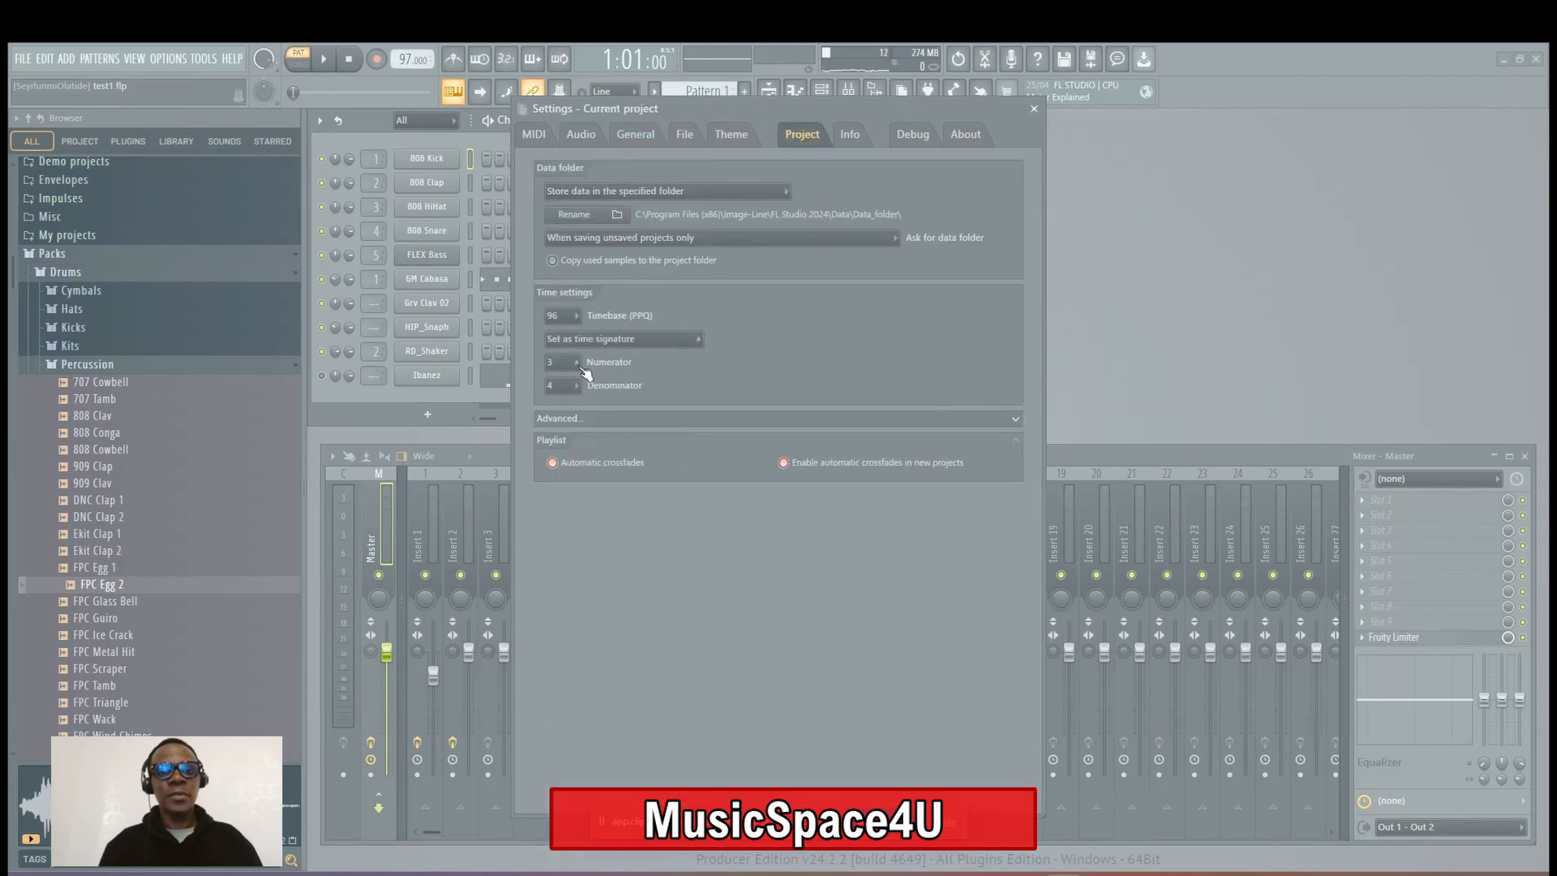
pyautogui.click(1033, 109)
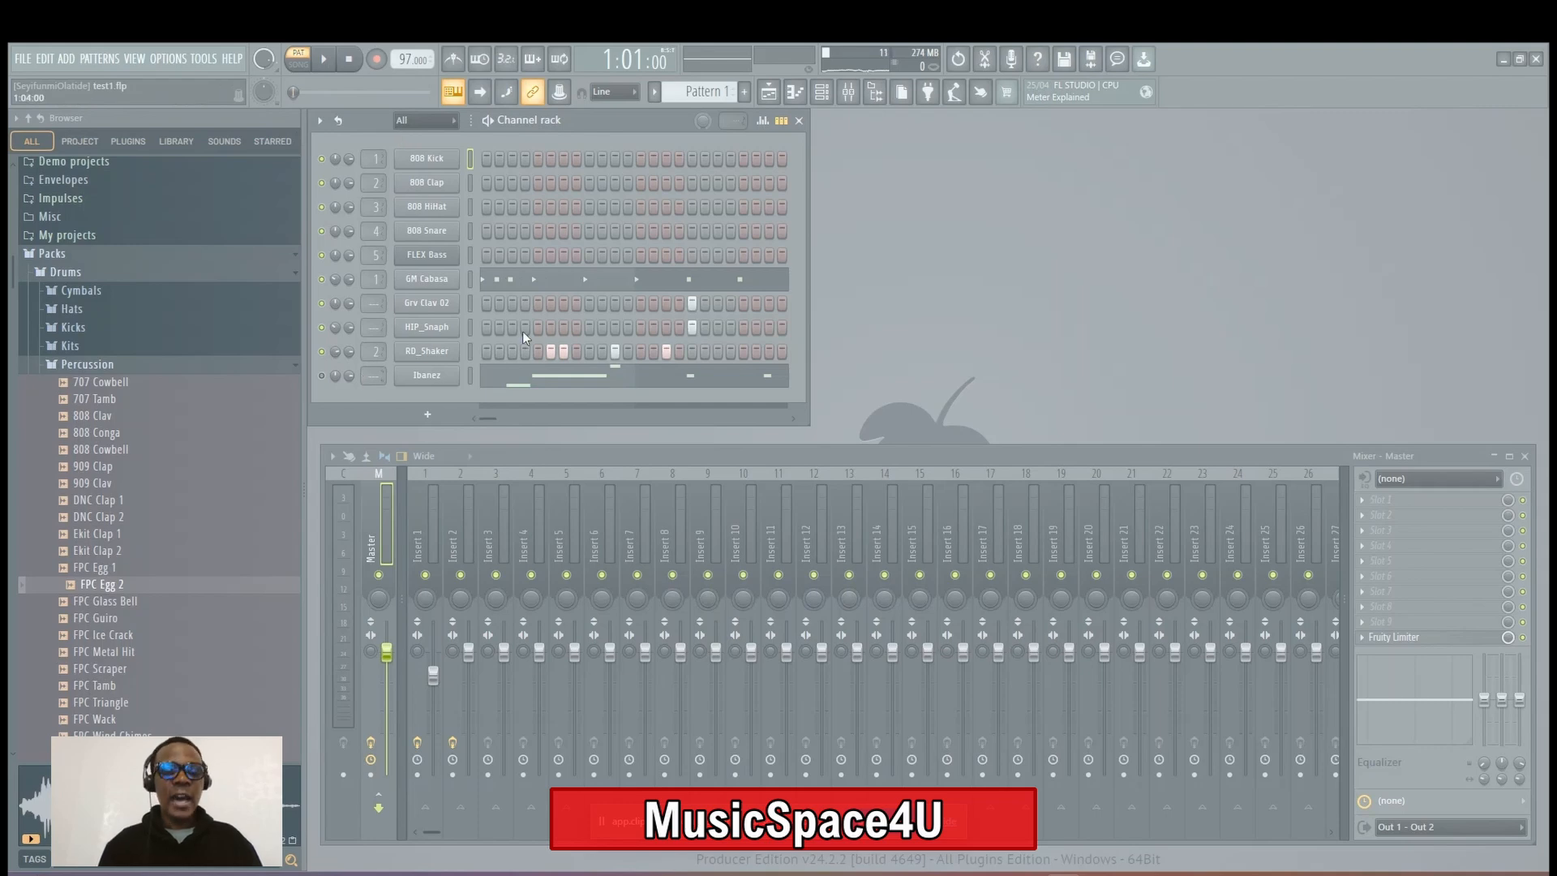
# Play the test1 pattern once more from the start and stop playback
pyautogui.press('space')
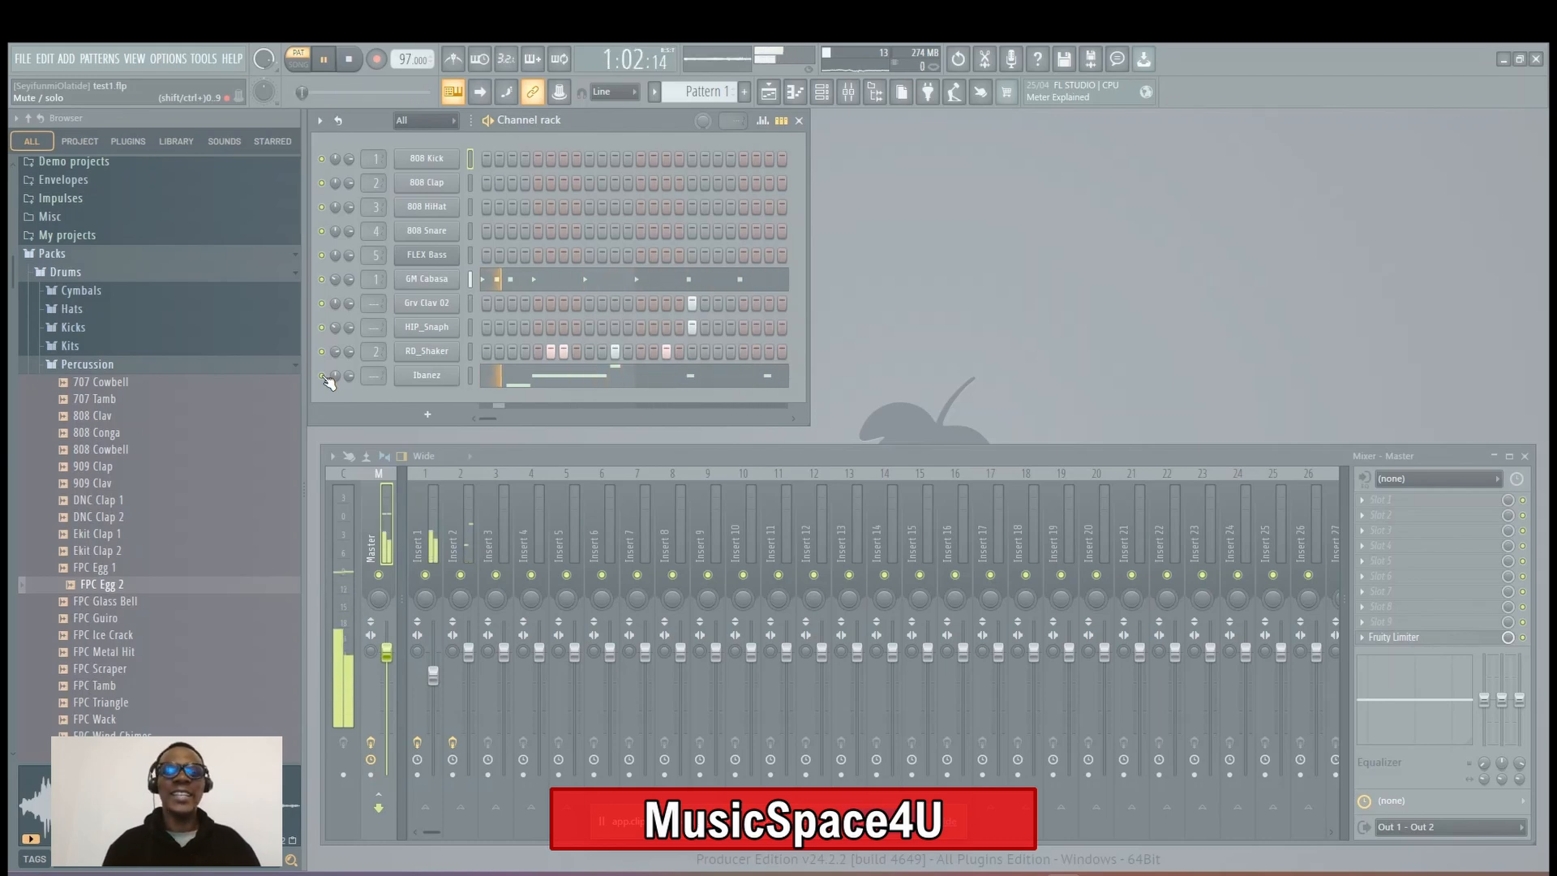
pyautogui.press('space')
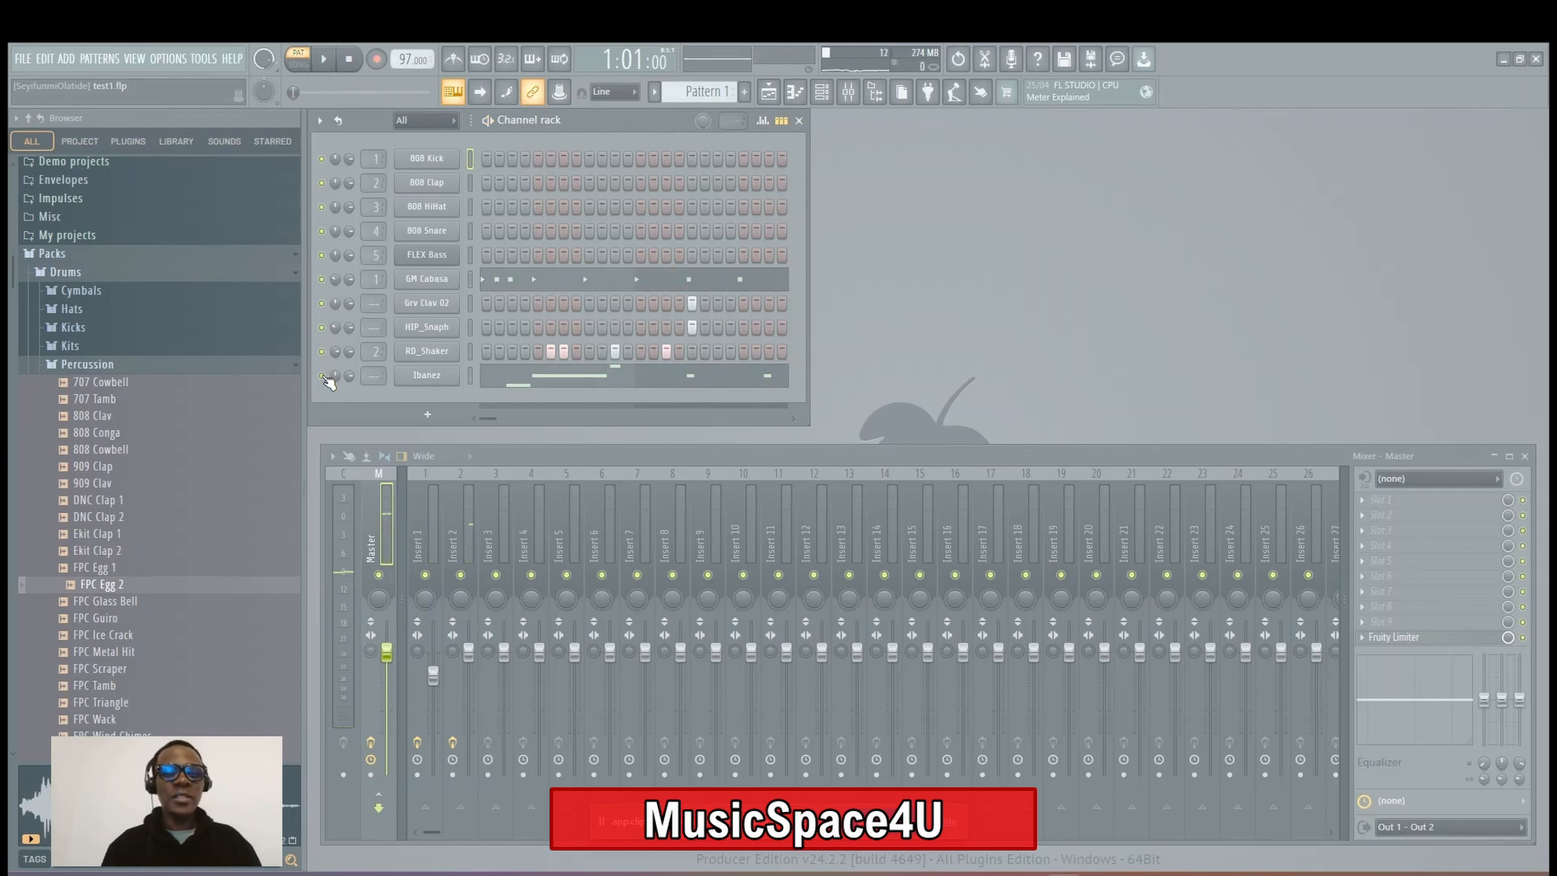